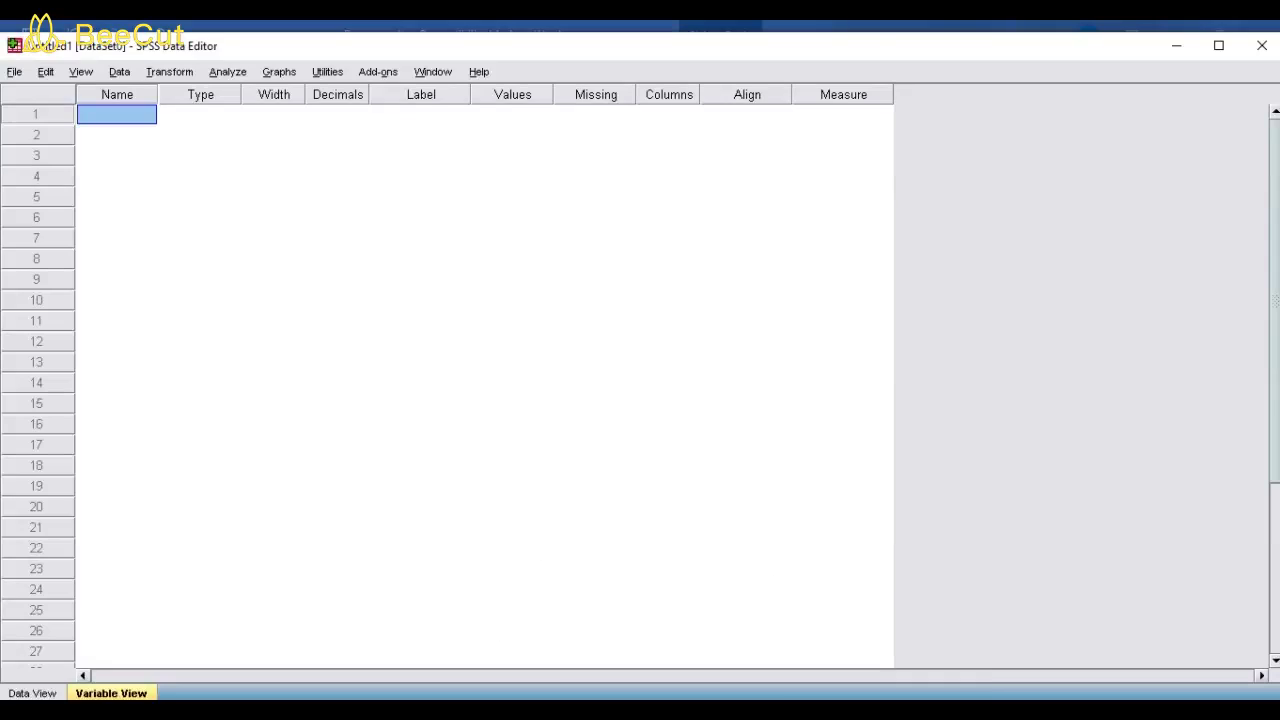
Check the first question in the questionnaire document, and name the first variable Gender in the SPSS variable list.
{"action": "left_click", "coordinate": [748, 680]}
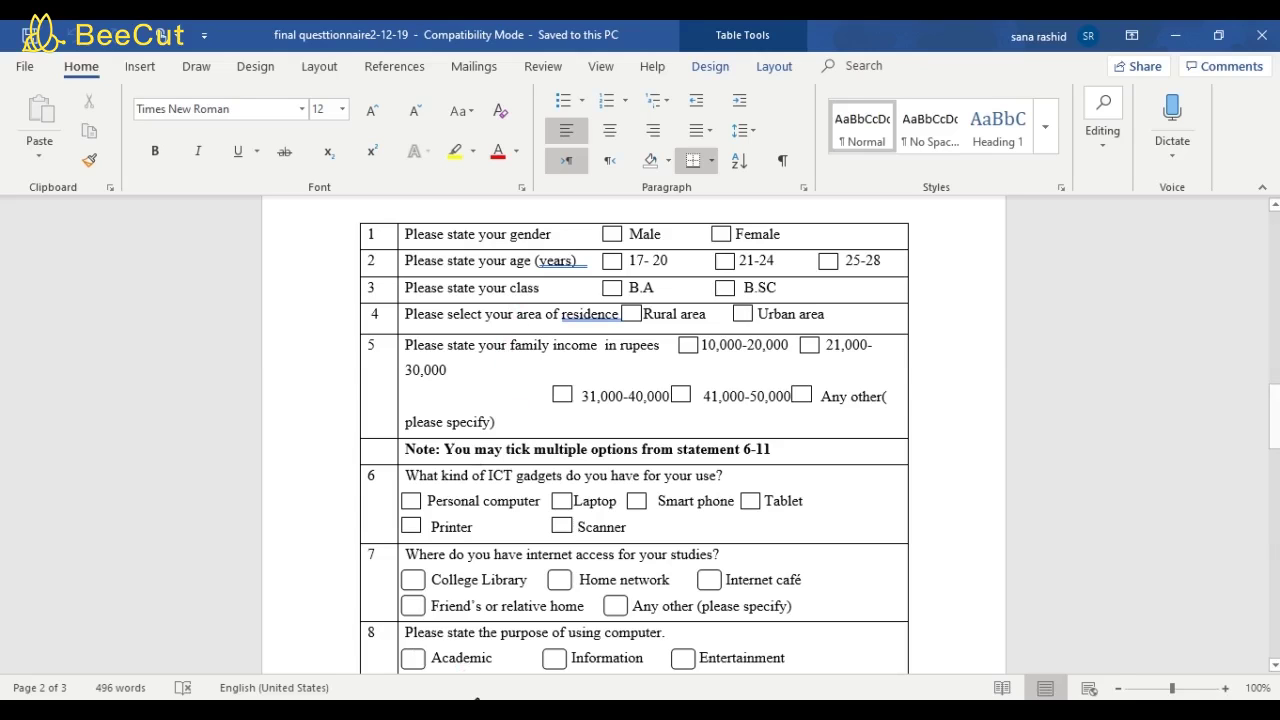
{"action": "left_click", "coordinate": [547, 630]}
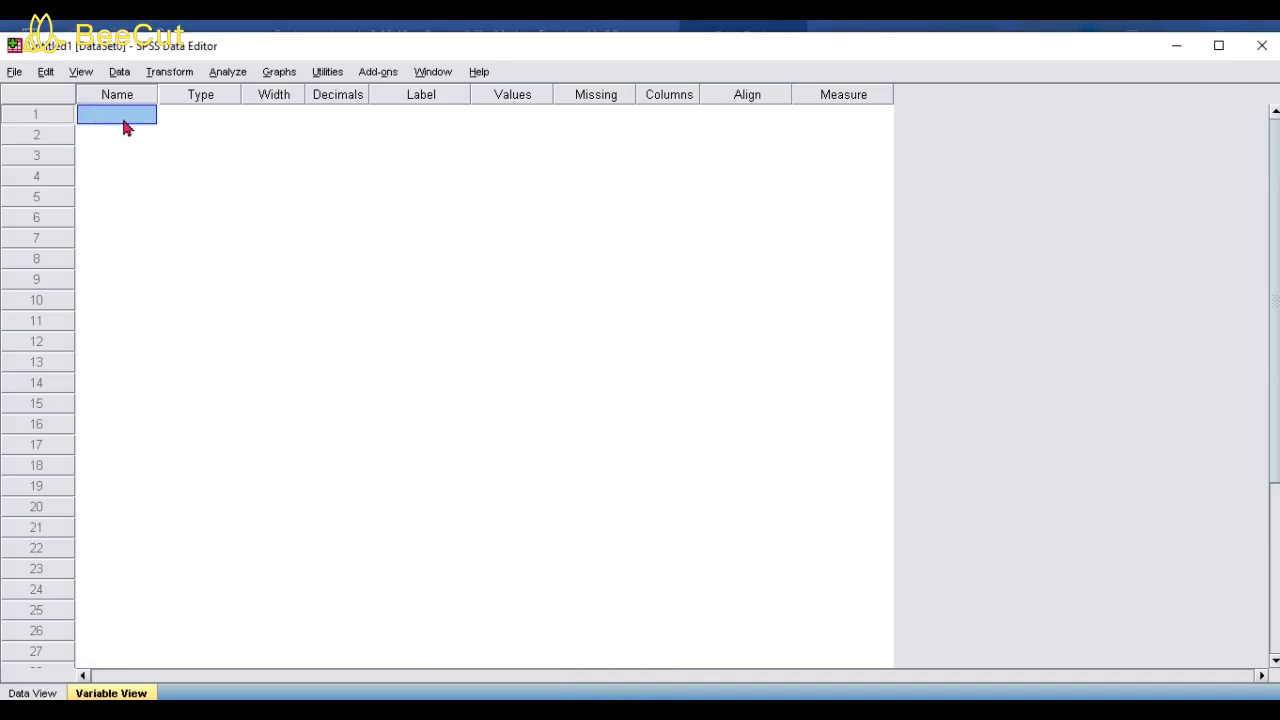
{"action": "type", "text": "g"}
{"action": "key", "text": "BackSpace"}
{"action": "type", "text": "Gender"}
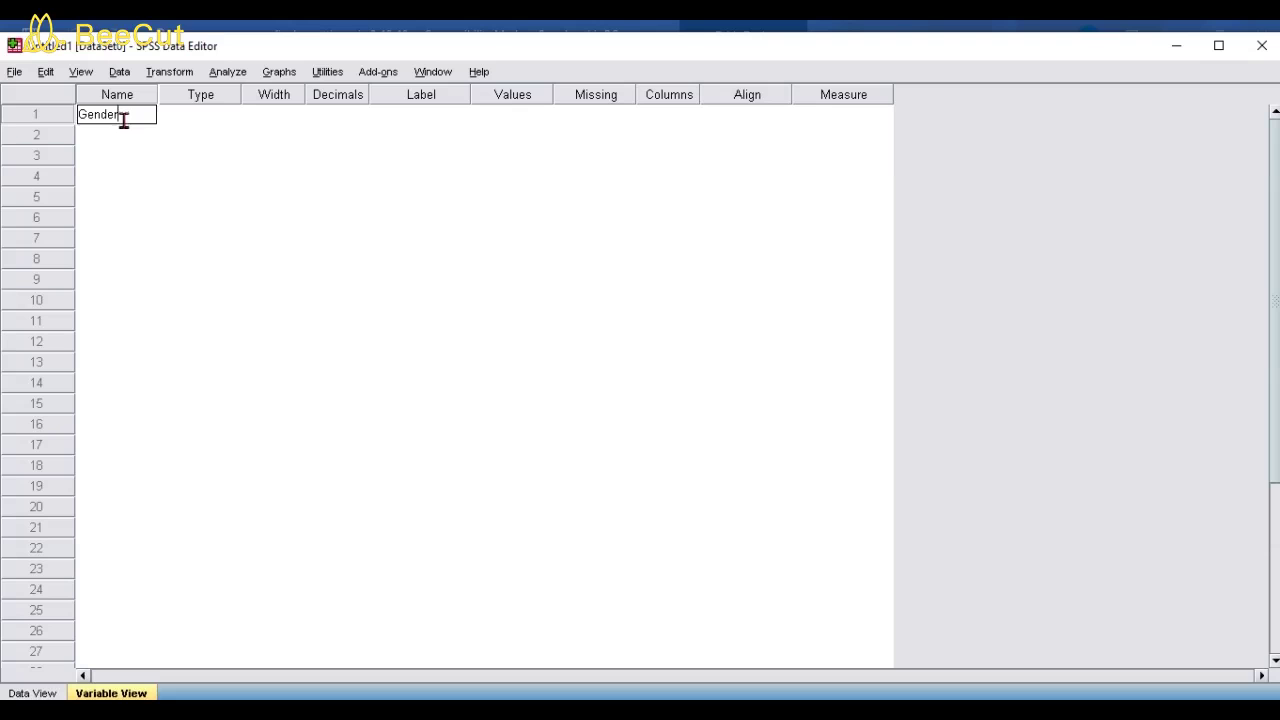
{"action": "left_click", "coordinate": [119, 140]}
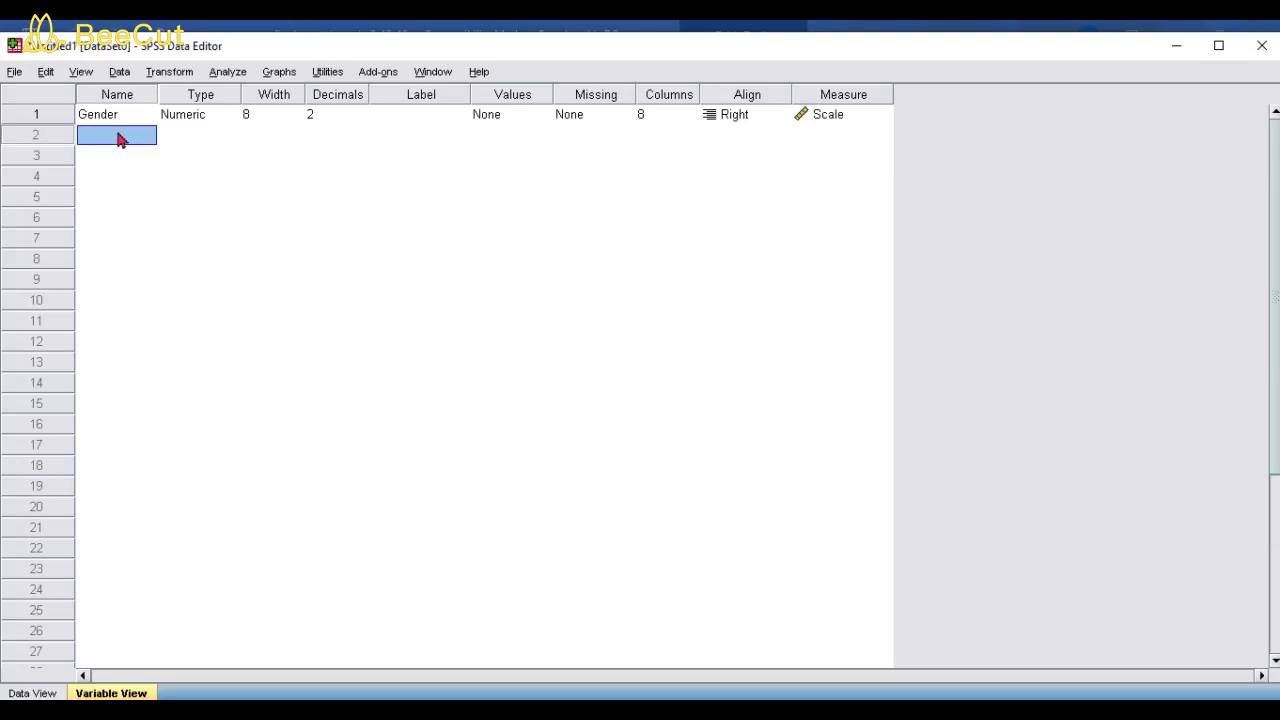
Consult the questionnaire again, and name the second and third variables age and class in SPSS.
{"action": "mouse_move", "coordinate": [750, 710]}
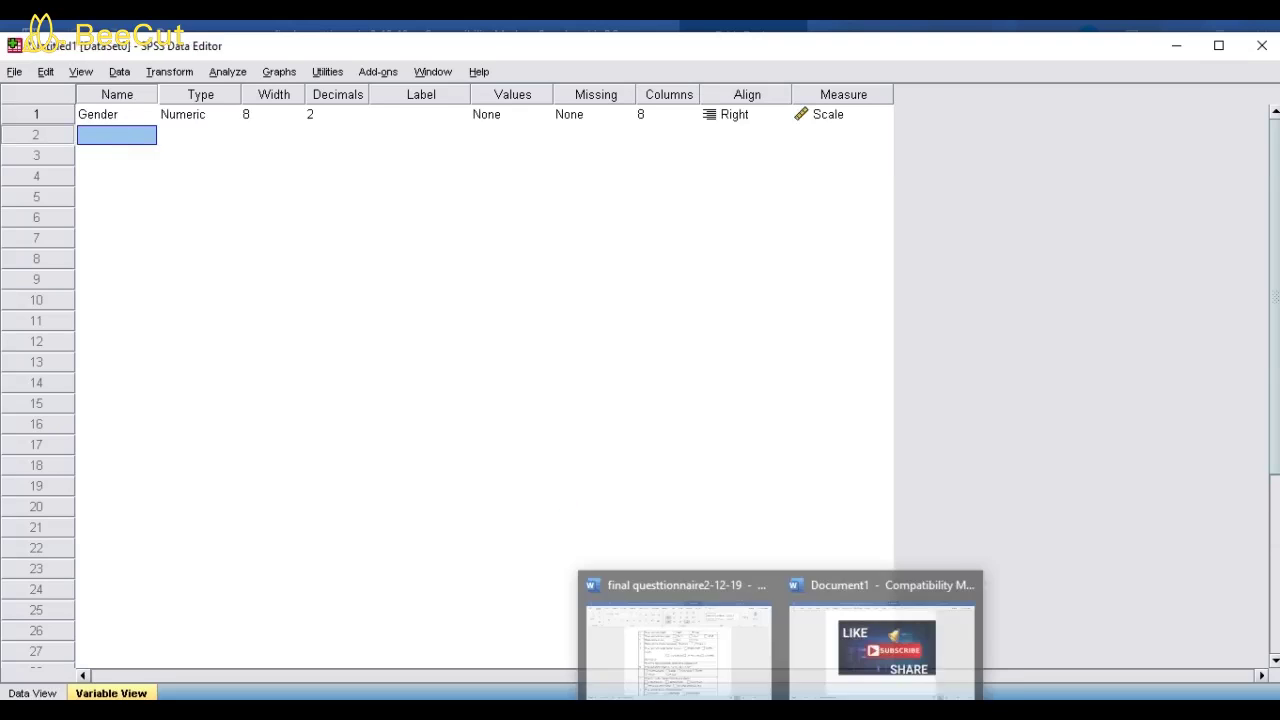
{"action": "left_click", "coordinate": [720, 650]}
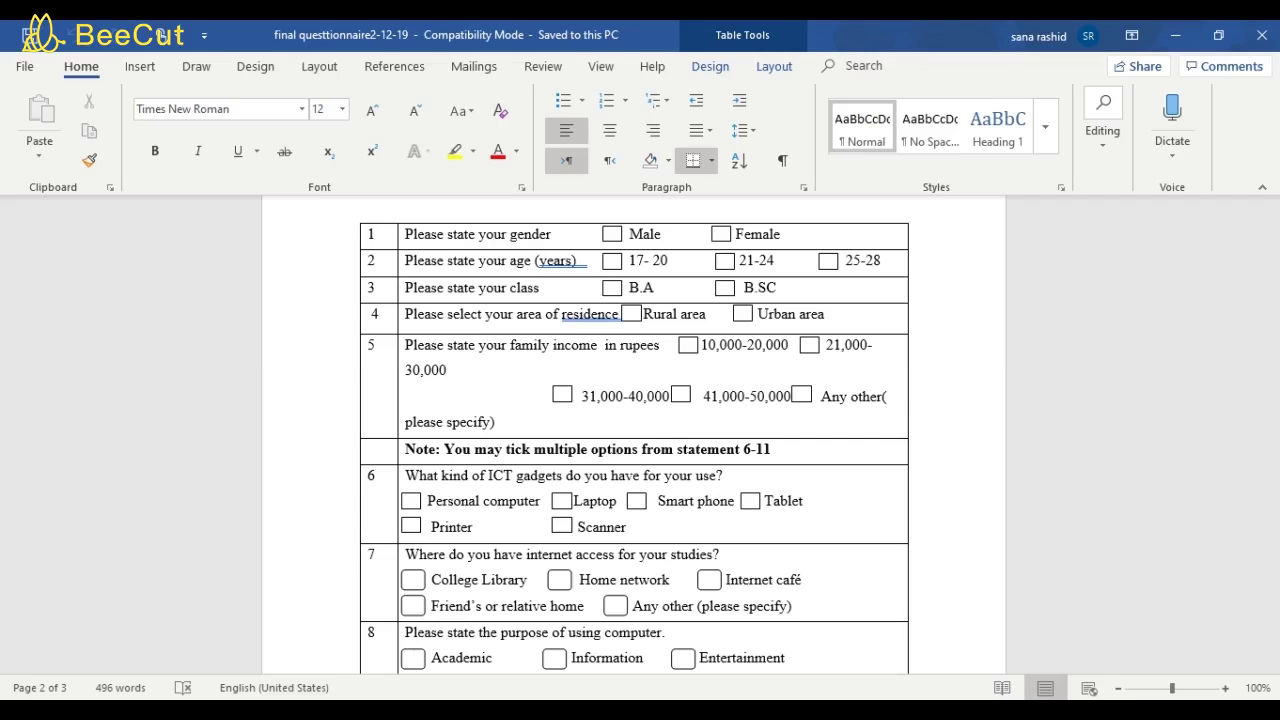
{"action": "left_click", "coordinate": [475, 672]}
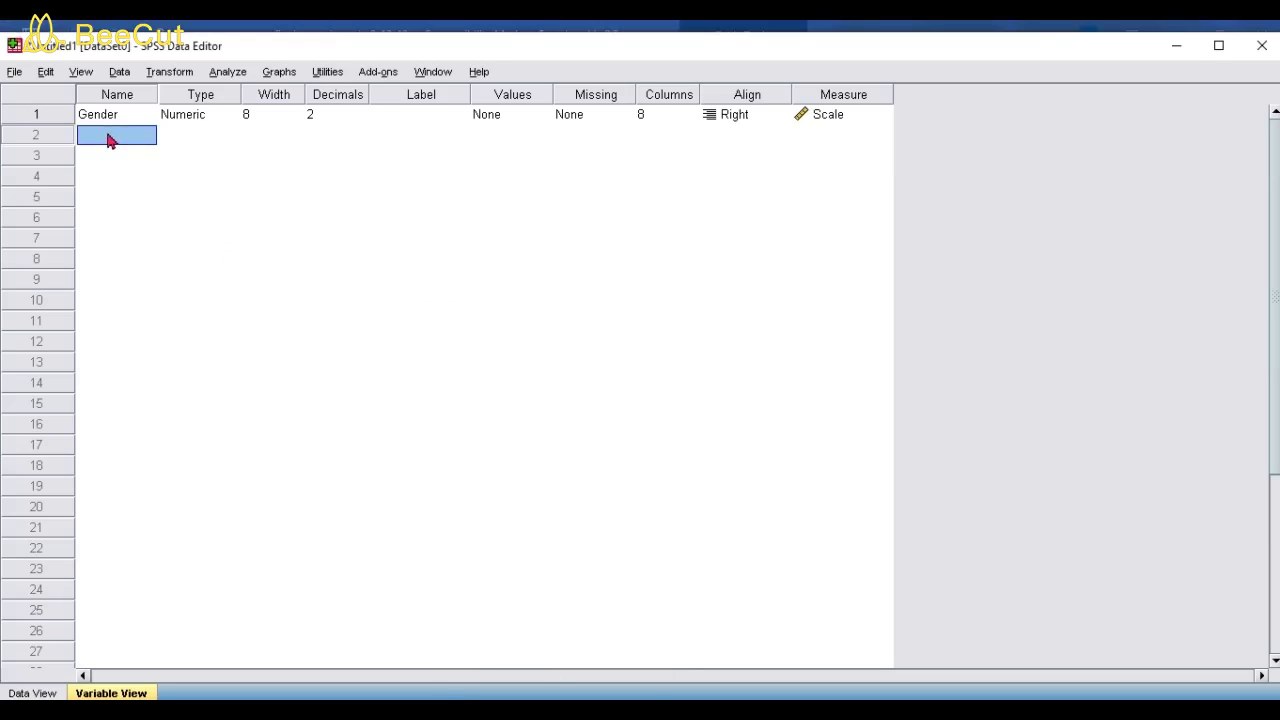
{"action": "type", "text": "age"}
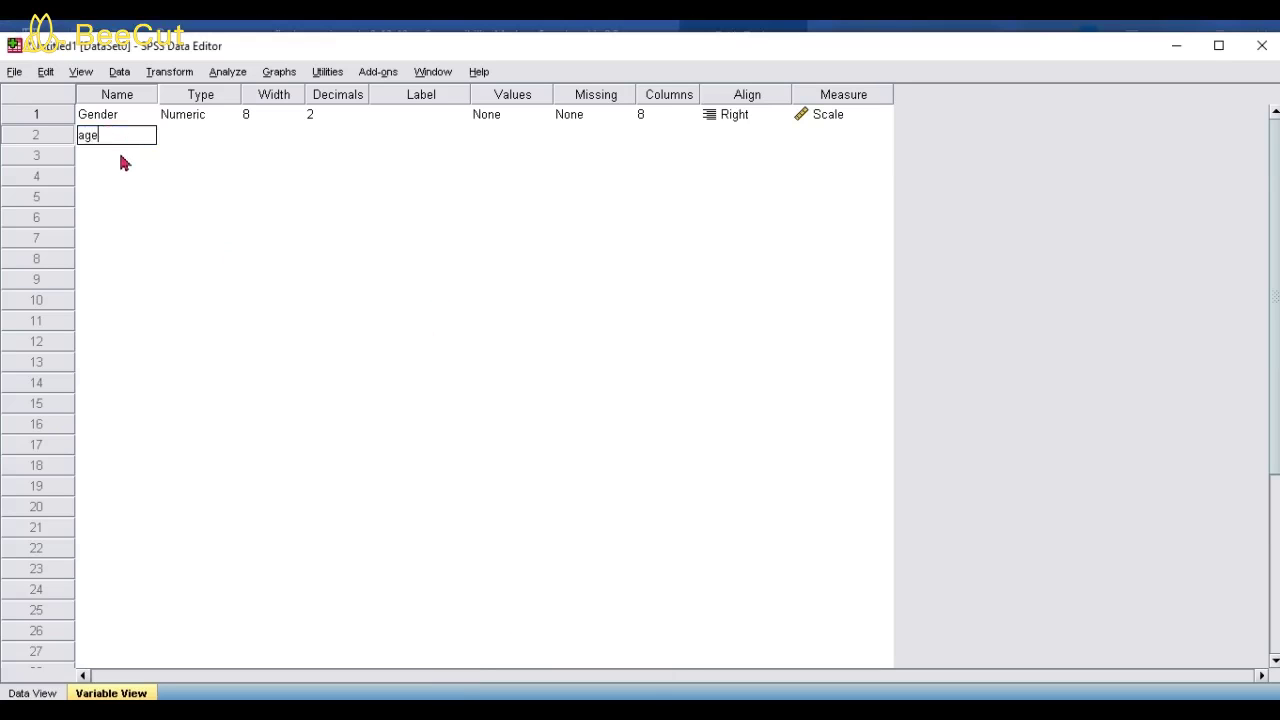
{"action": "left_click", "coordinate": [122, 162]}
{"action": "type", "text": "class"}
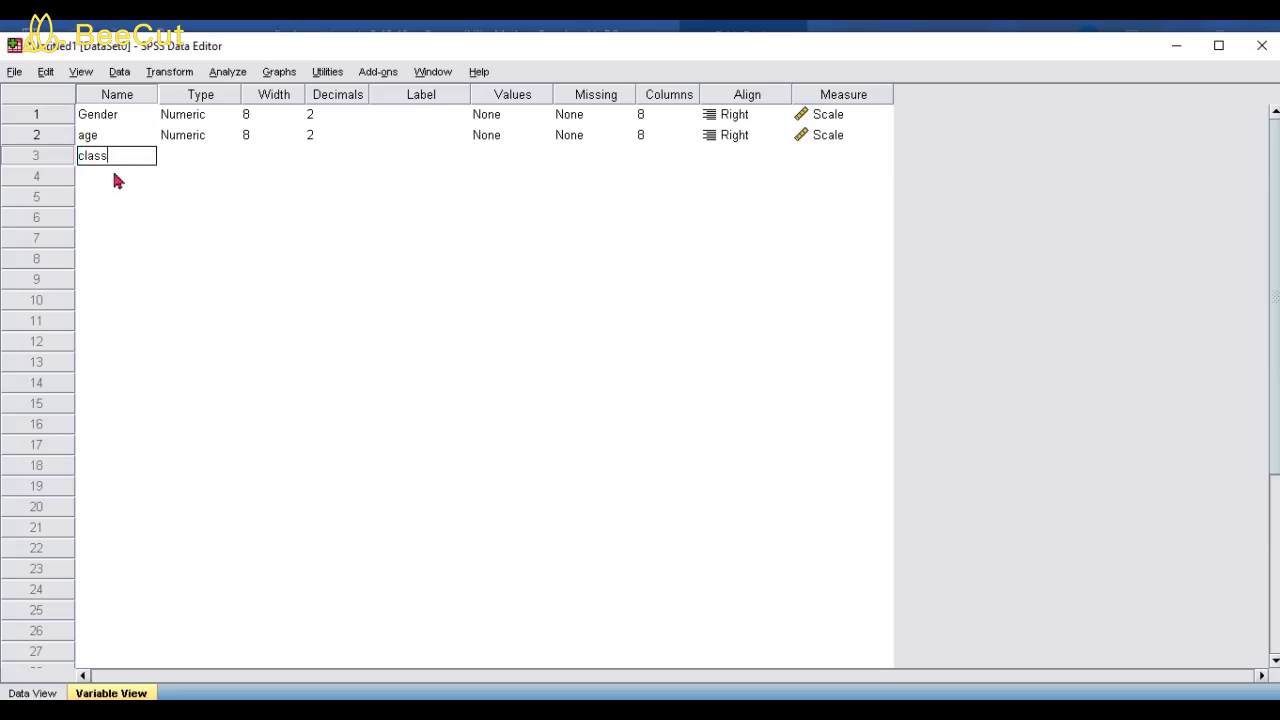
{"action": "left_click", "coordinate": [116, 178]}
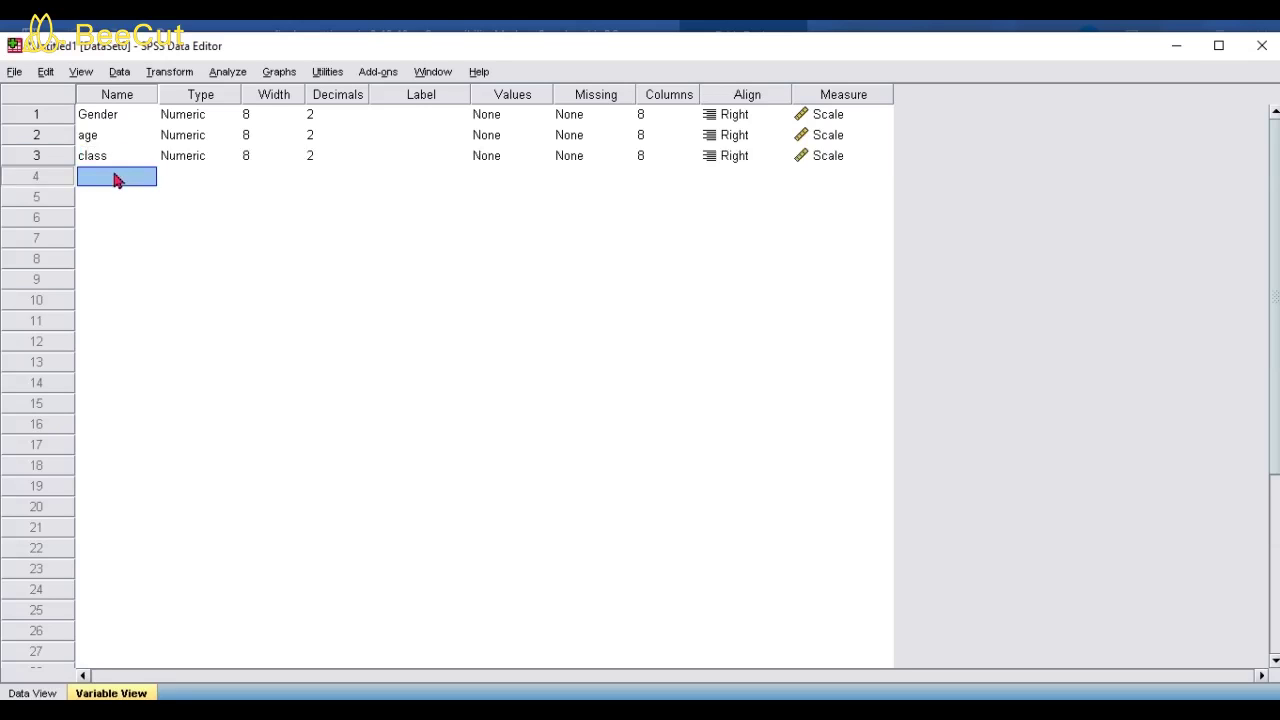
Name the fourth variable area_of_residence and the fifth variable income.
{"action": "type", "text": "area"}
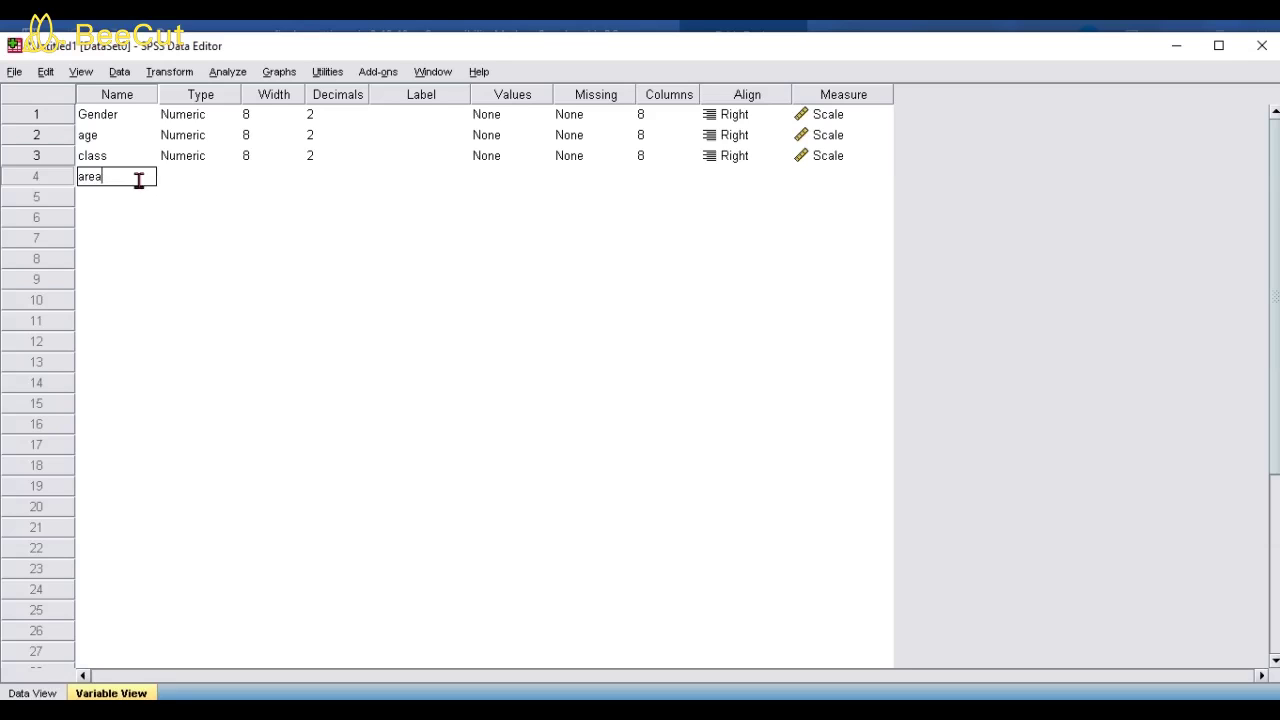
{"action": "type", "text": "_"}
{"action": "type", "text": "of_residence"}
{"action": "left_click", "coordinate": [113, 205]}
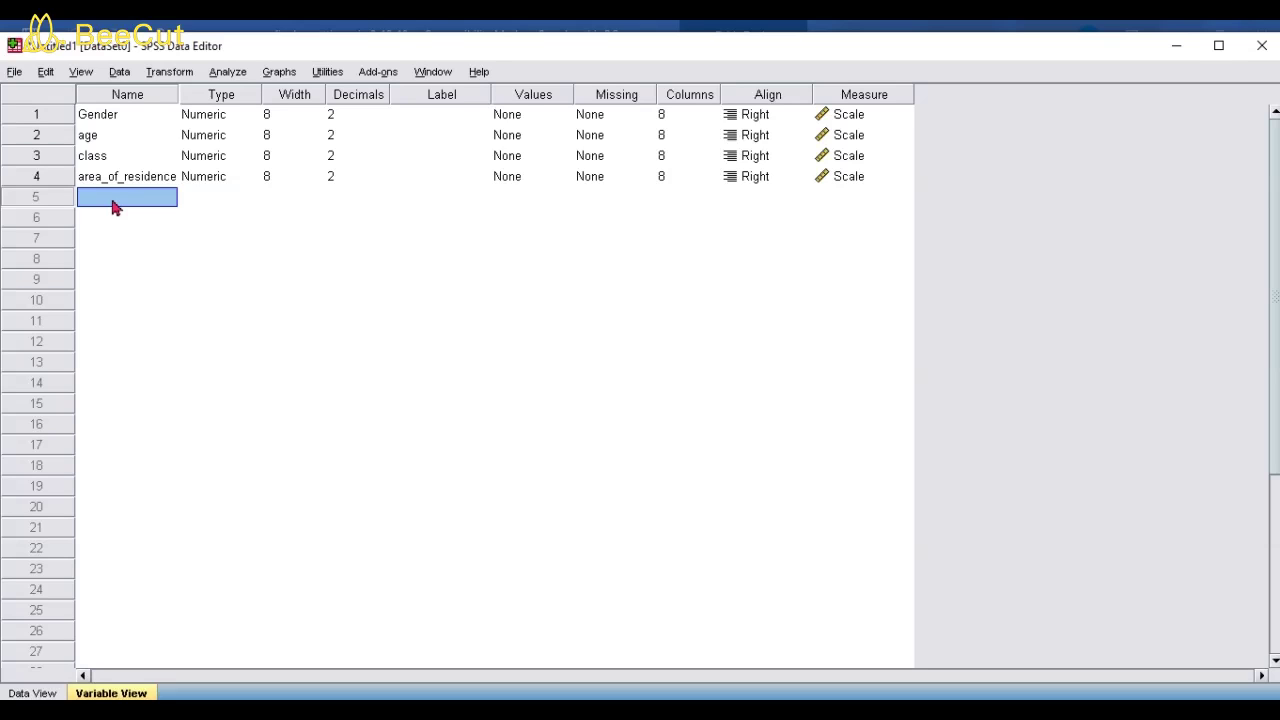
{"action": "left_click", "coordinate": [112, 199]}
{"action": "type", "text": "income"}
{"action": "left_click", "coordinate": [98, 226]}
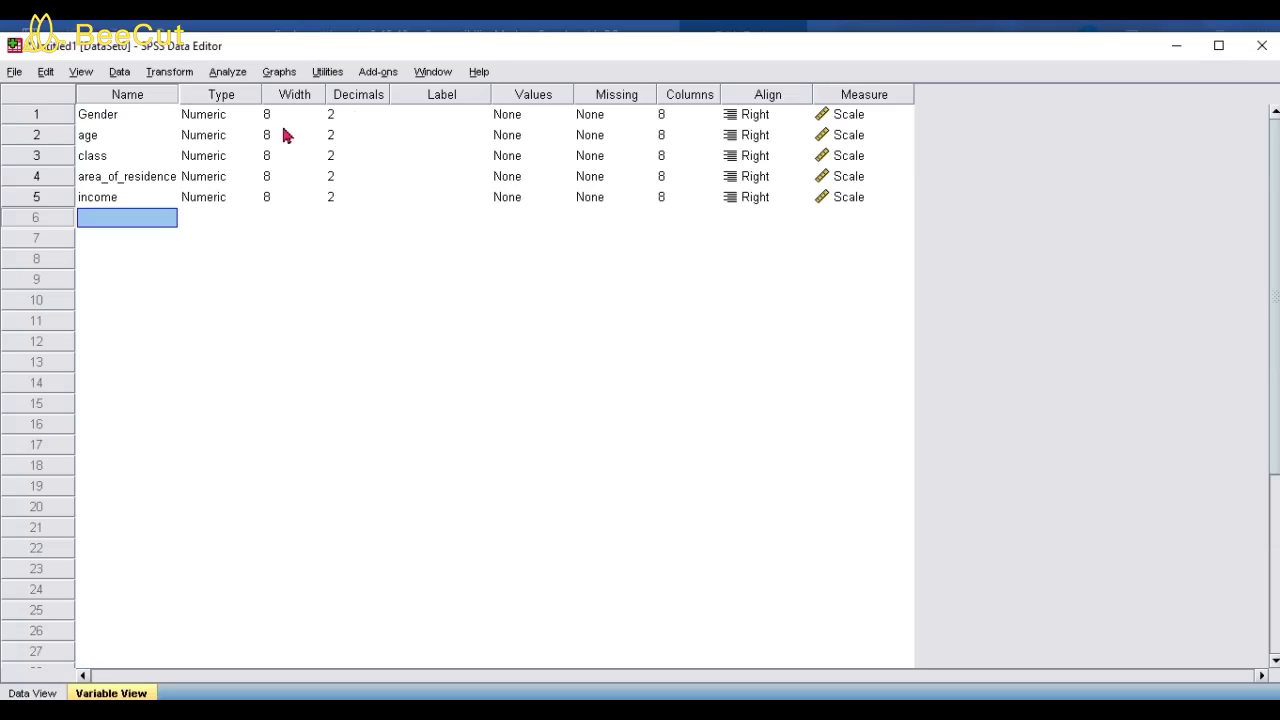
Set the Gender variable's label to What_is_your_gender.
{"action": "left_click", "coordinate": [349, 115]}
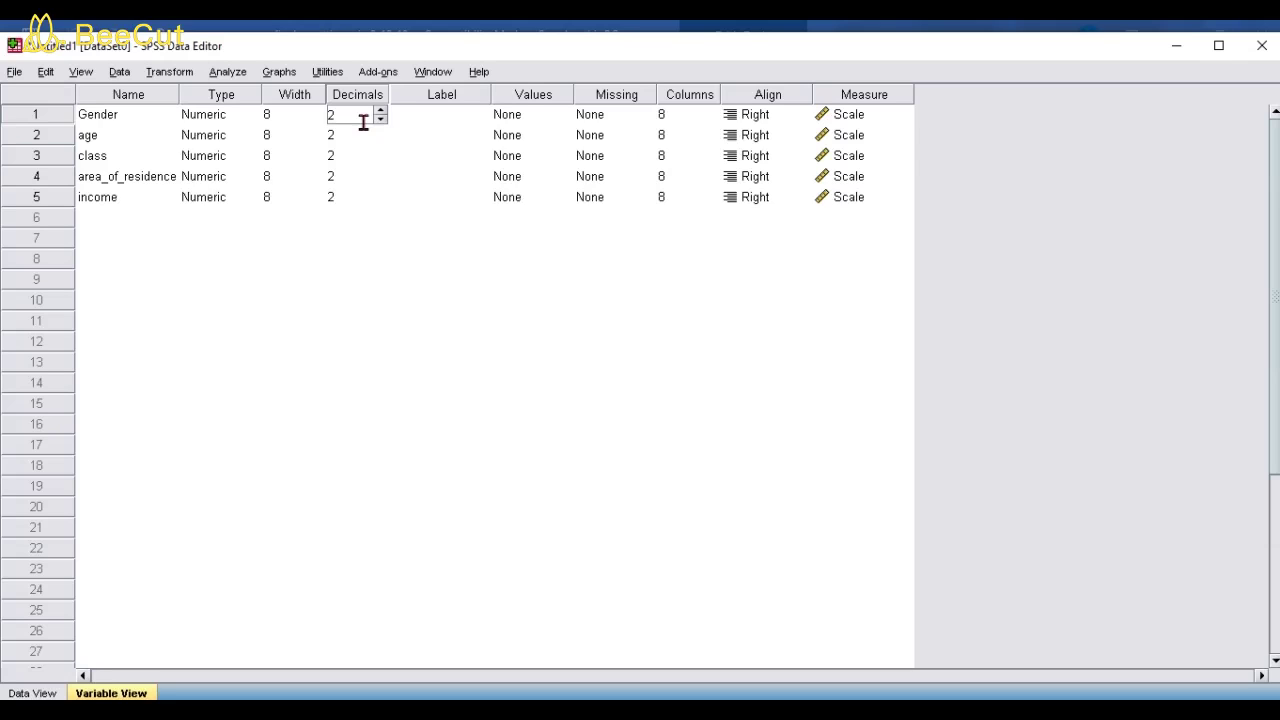
{"action": "left_click", "coordinate": [440, 113]}
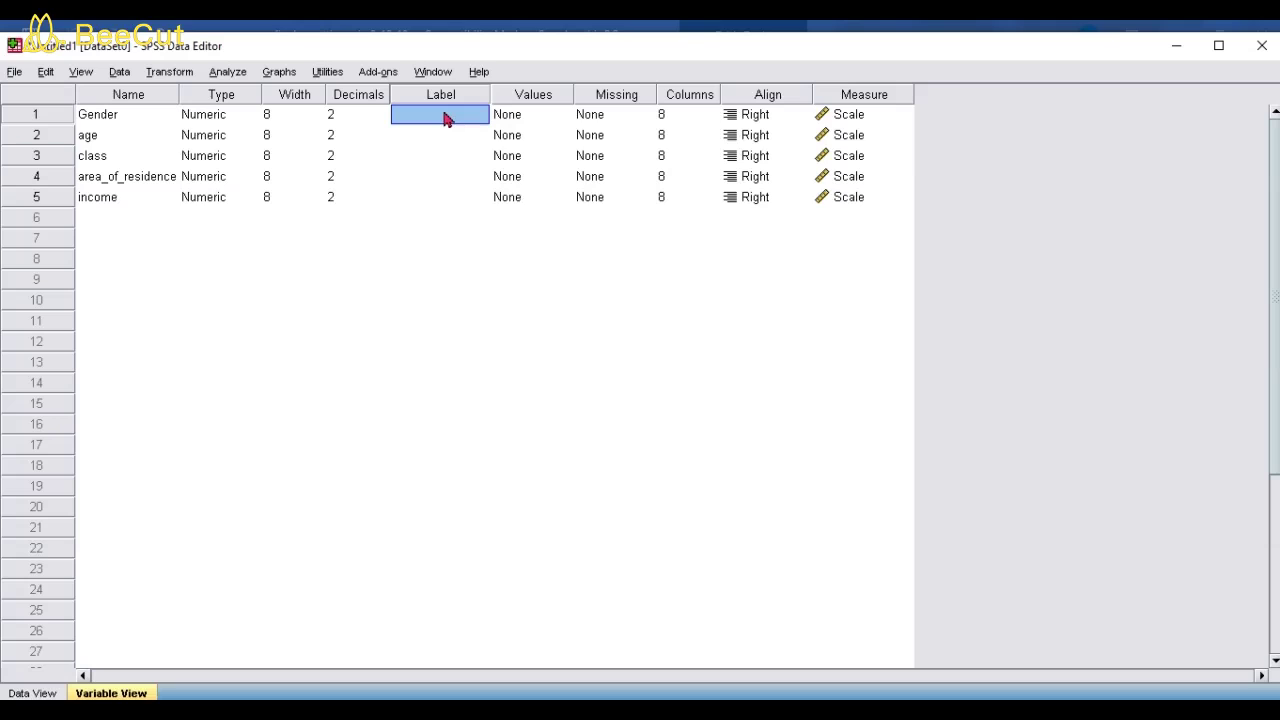
{"action": "type", "text": "W"}
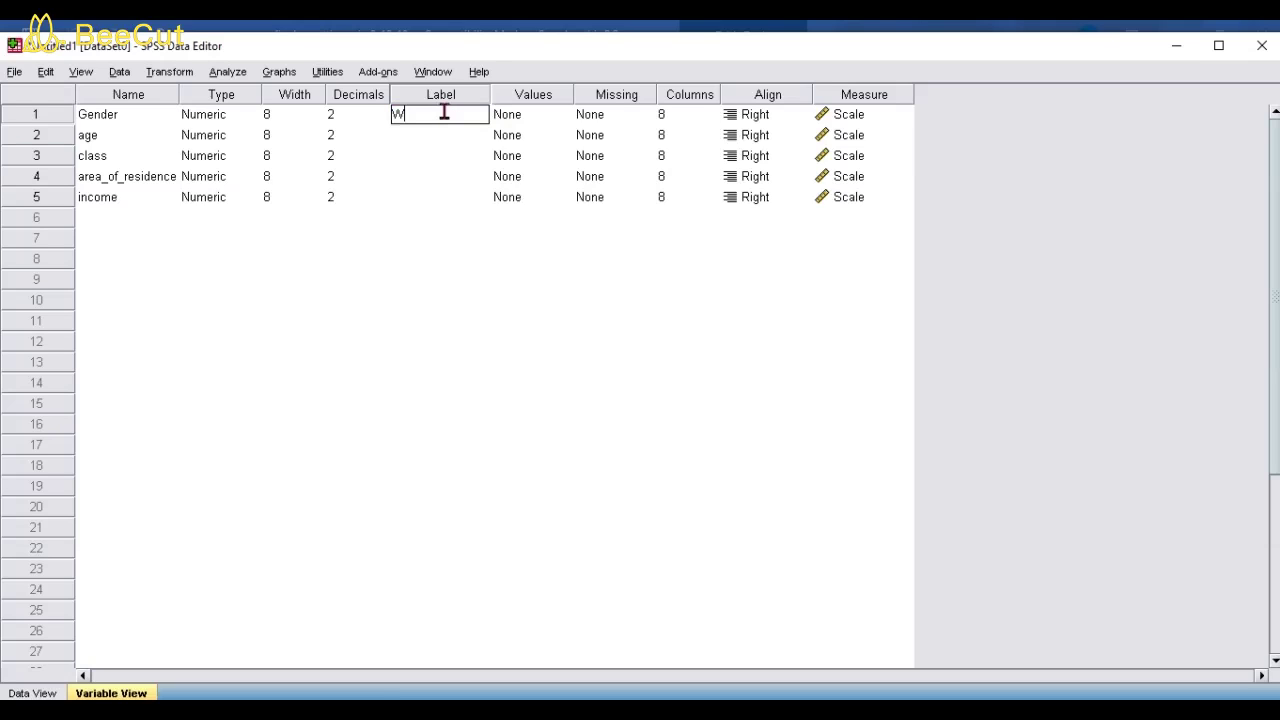
{"action": "type", "text": "hat_is_your_gender"}
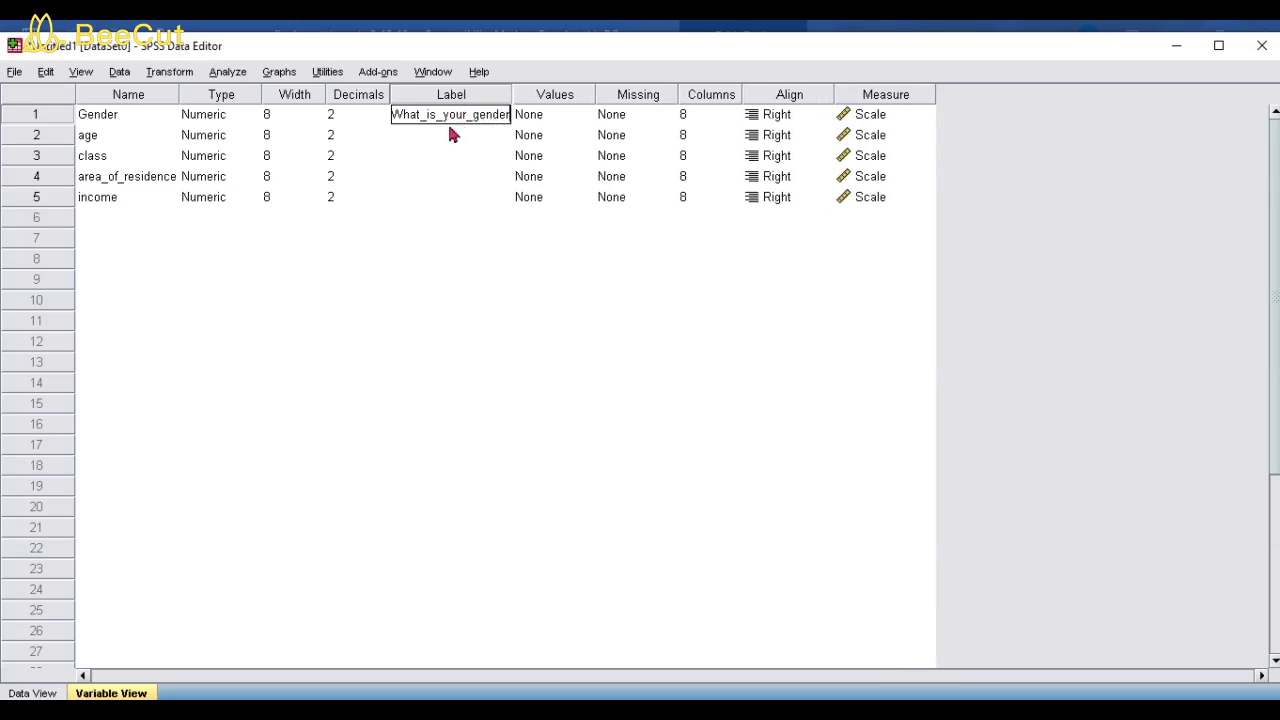
{"action": "left_click", "coordinate": [560, 118]}
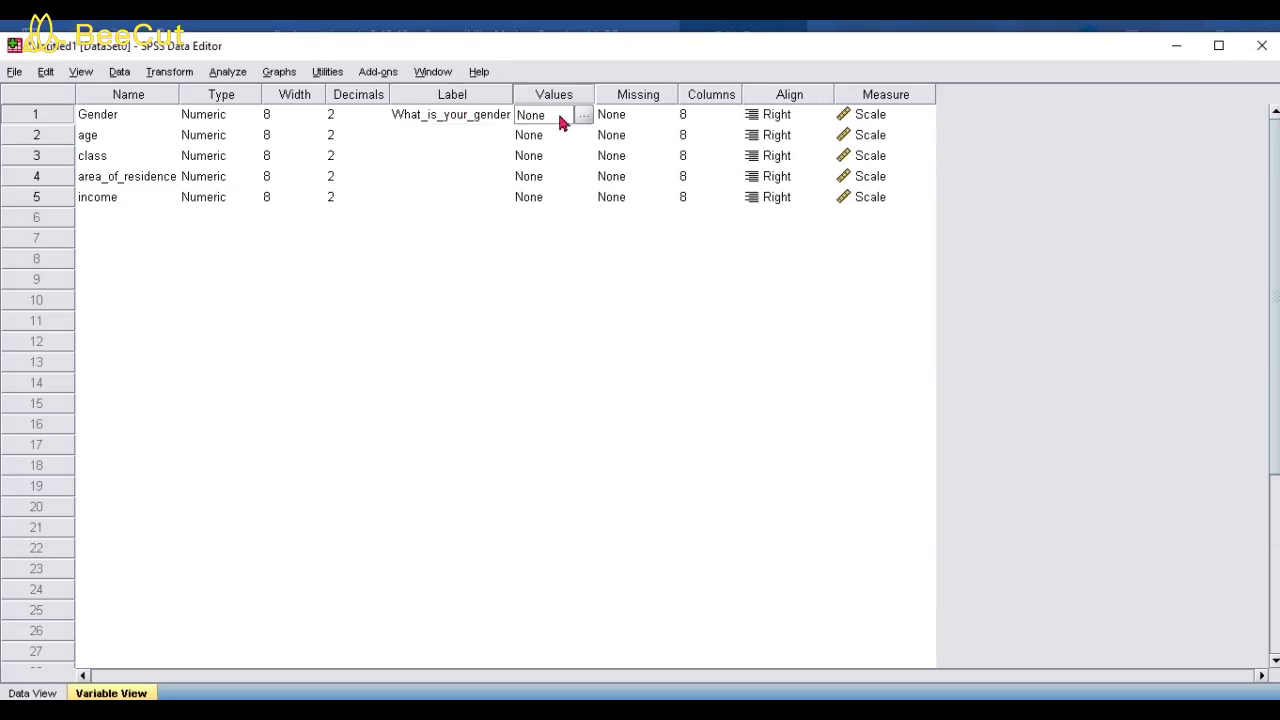
{"action": "left_click", "coordinate": [483, 120]}
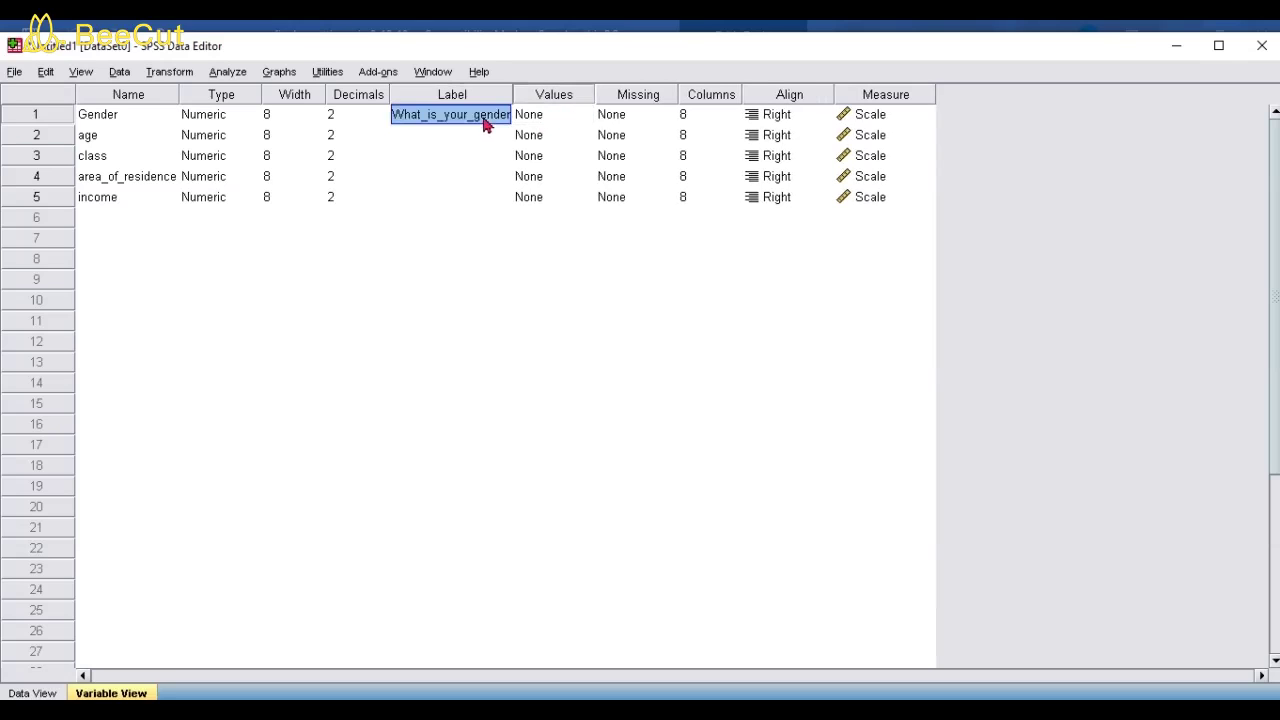
{"action": "left_click", "coordinate": [552, 117]}
{"action": "left_click", "coordinate": [584, 116]}
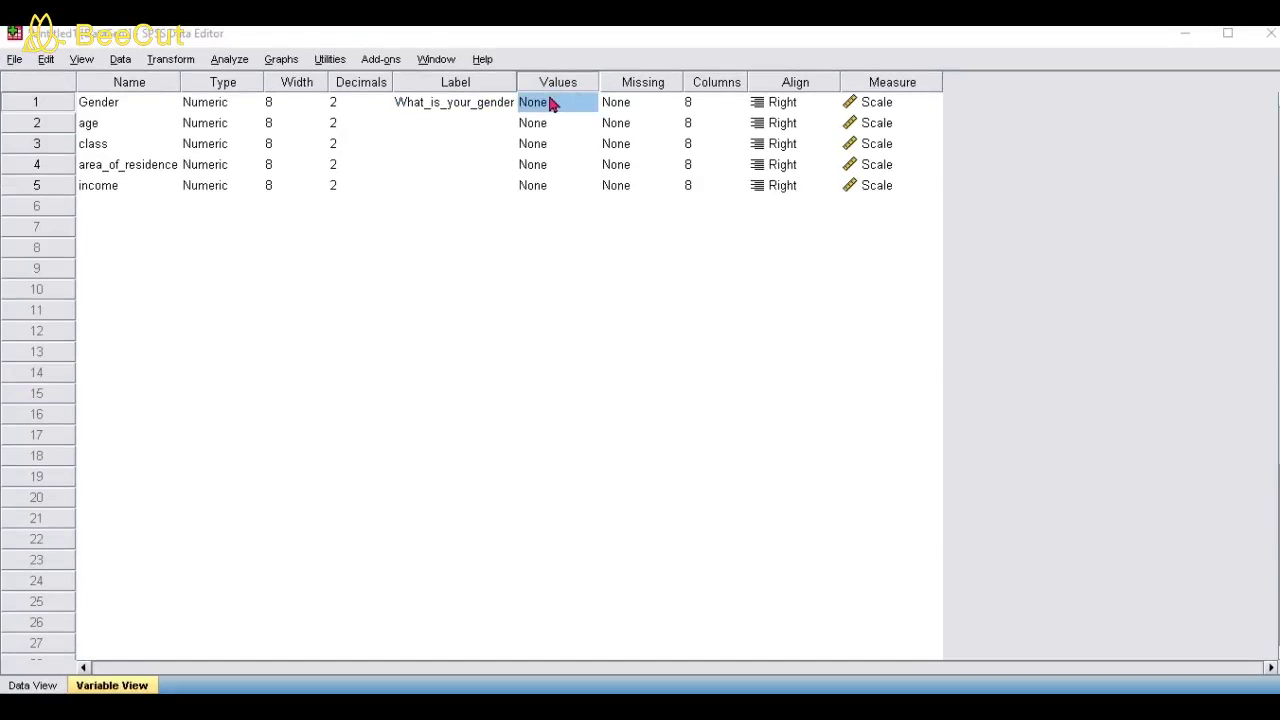
{"action": "left_click", "coordinate": [557, 105]}
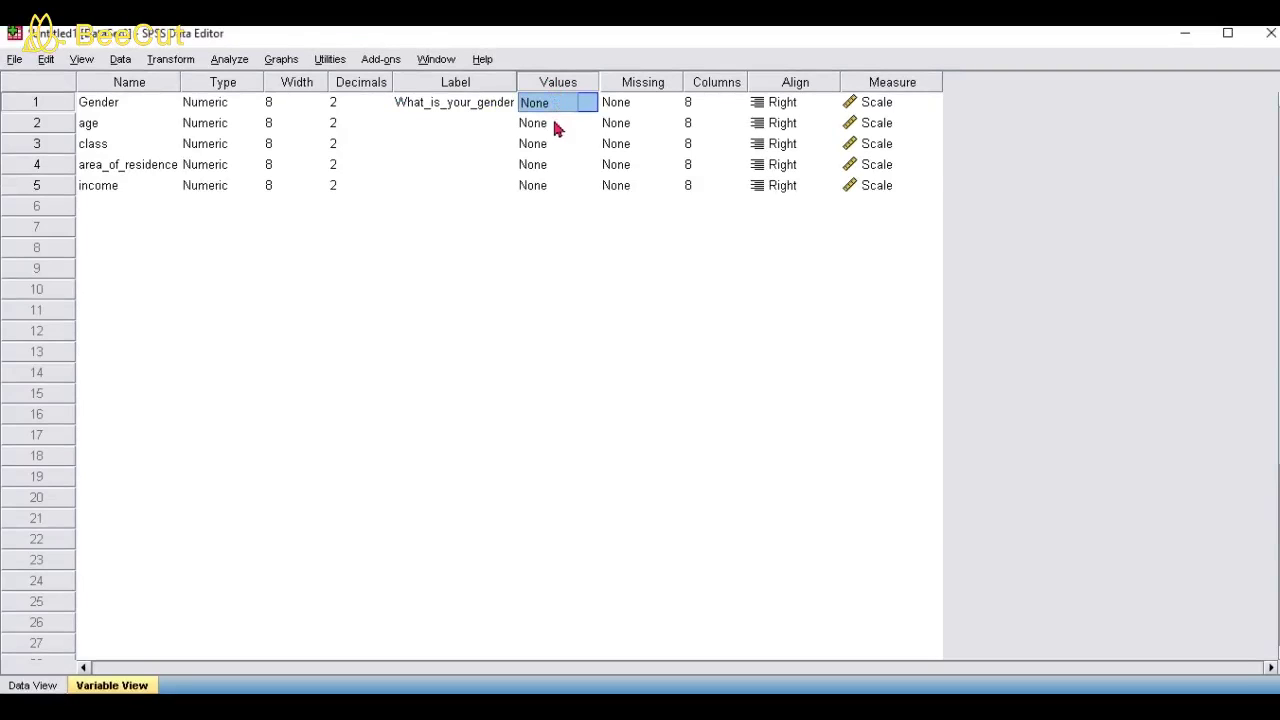
{"action": "left_click", "coordinate": [557, 125]}
{"action": "left_click", "coordinate": [553, 104]}
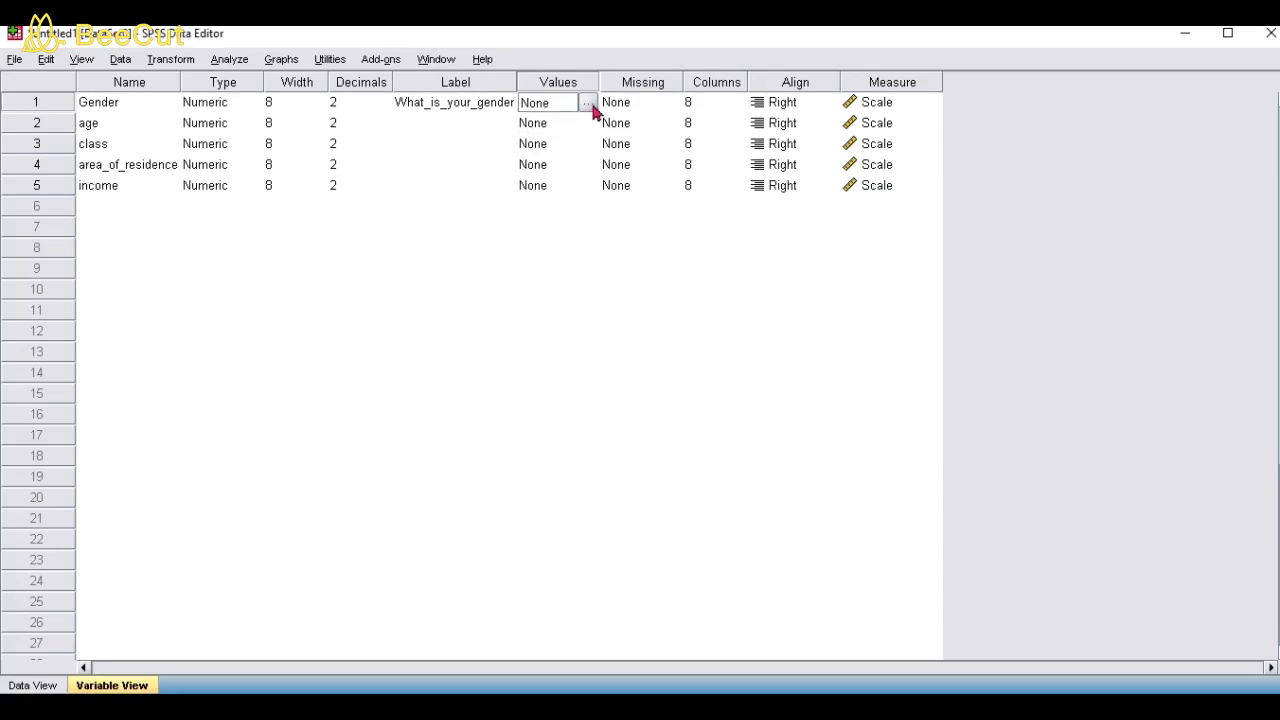
{"action": "left_click", "coordinate": [588, 104]}
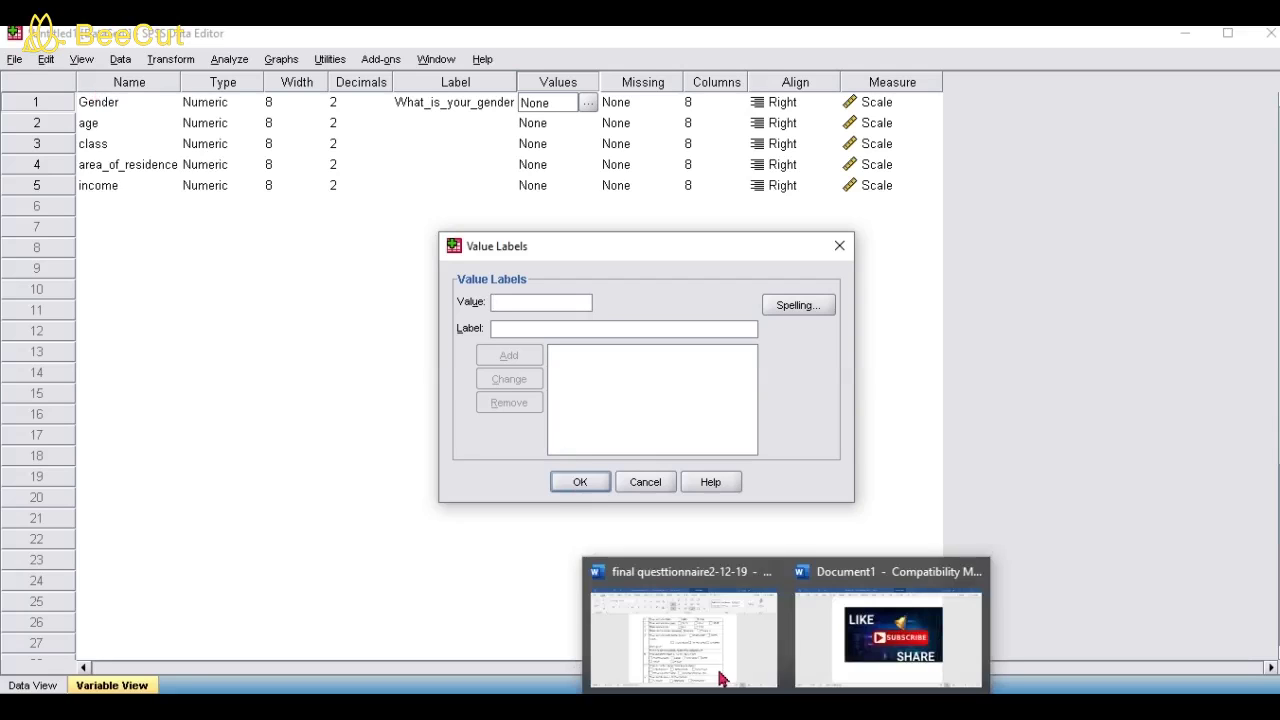
{"action": "left_click", "coordinate": [722, 678]}
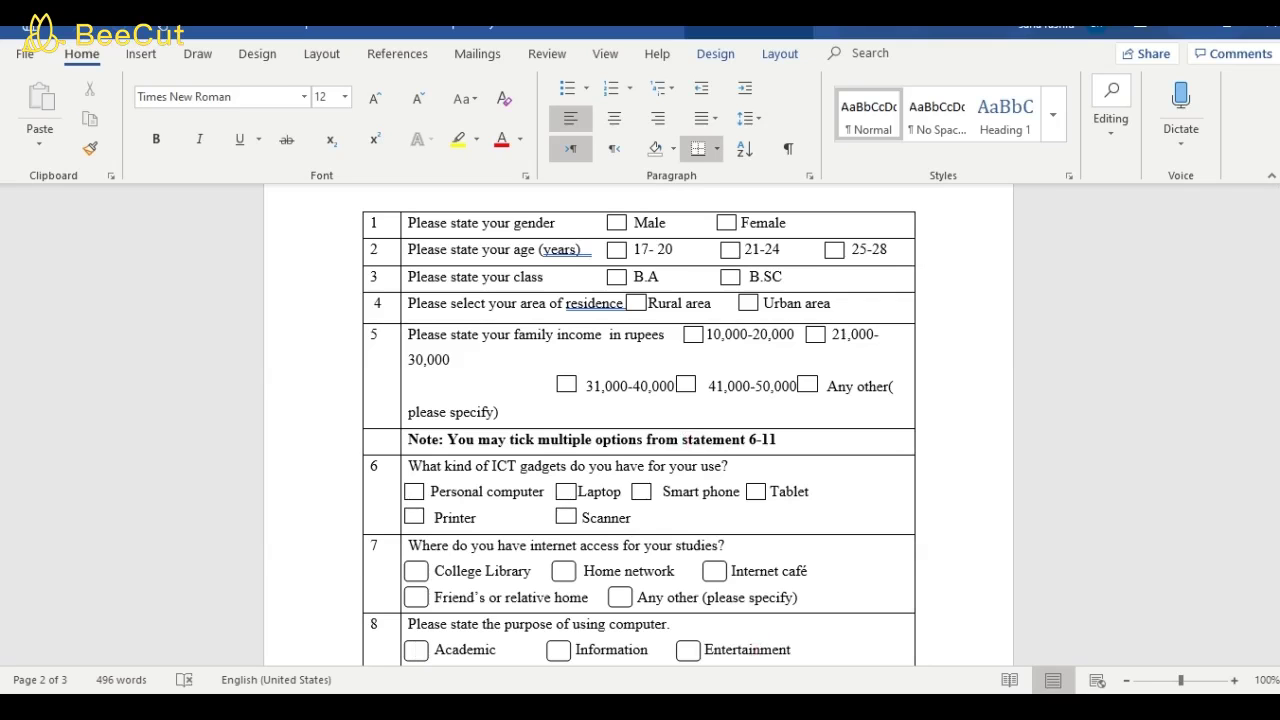
{"action": "left_click", "coordinate": [537, 630]}
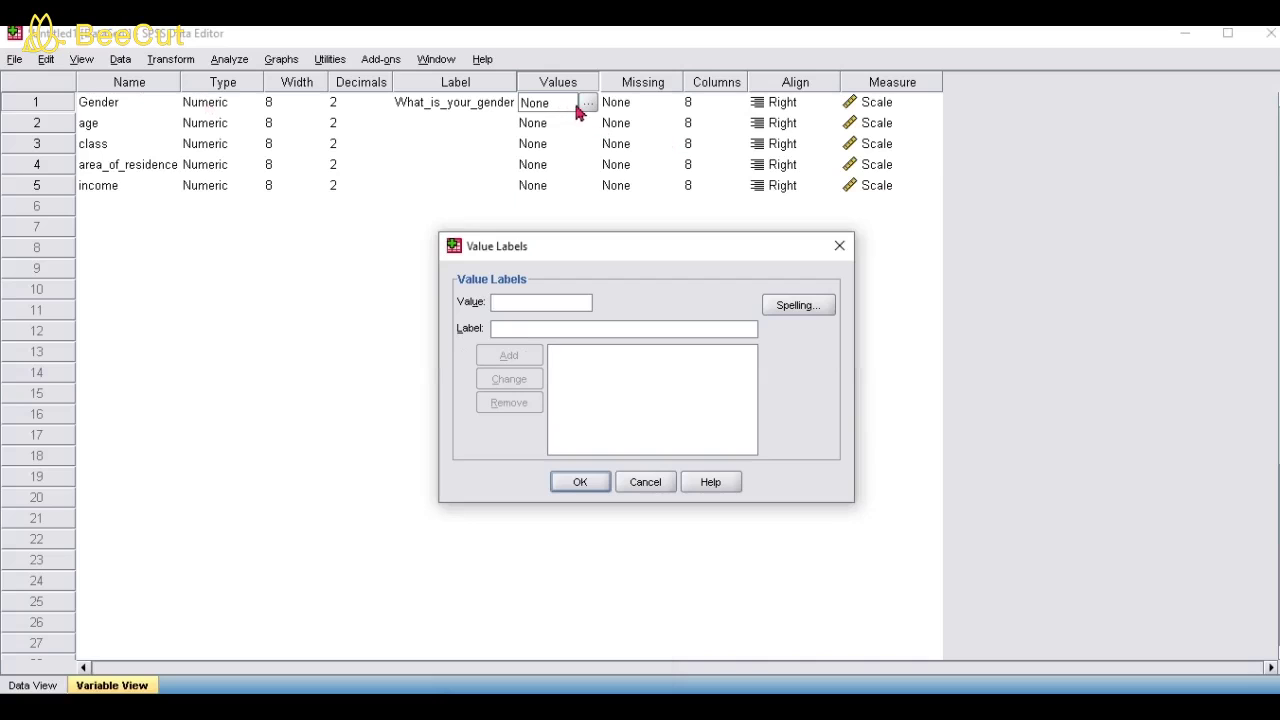
{"action": "left_click", "coordinate": [837, 247]}
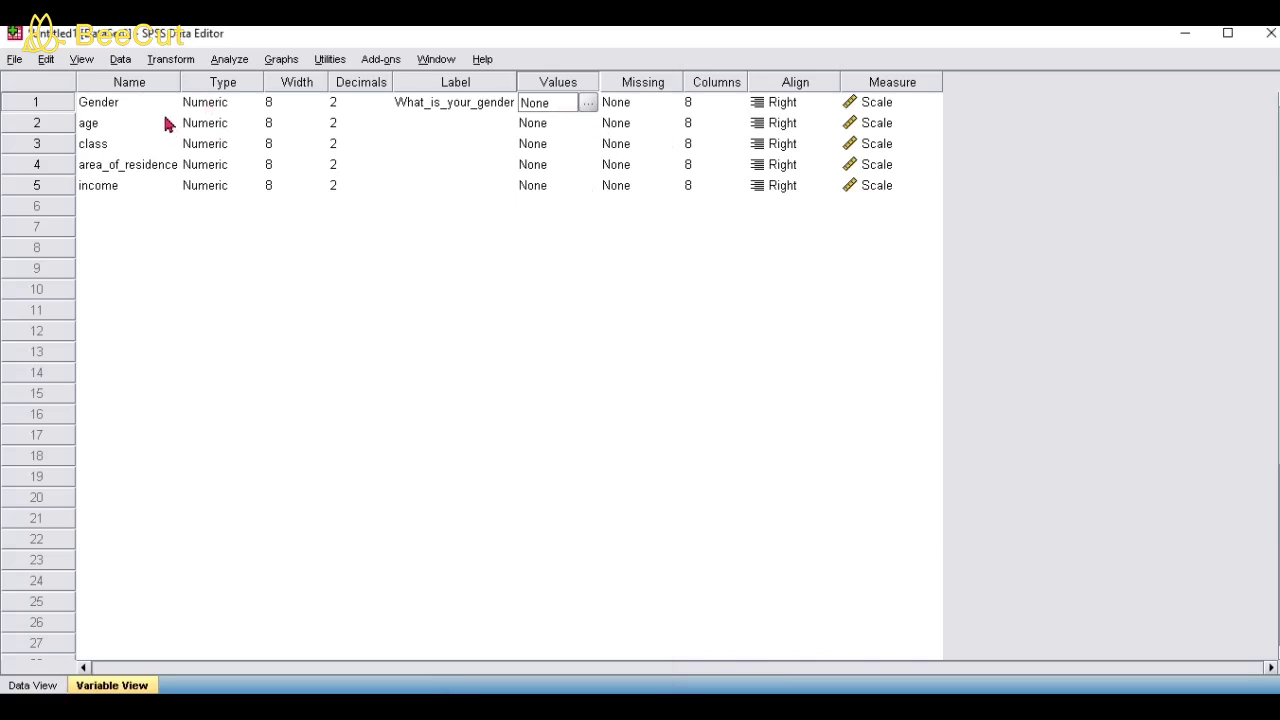
Open the value labels of the Gender variable and add value 1 with the label male.
{"action": "left_click", "coordinate": [587, 104]}
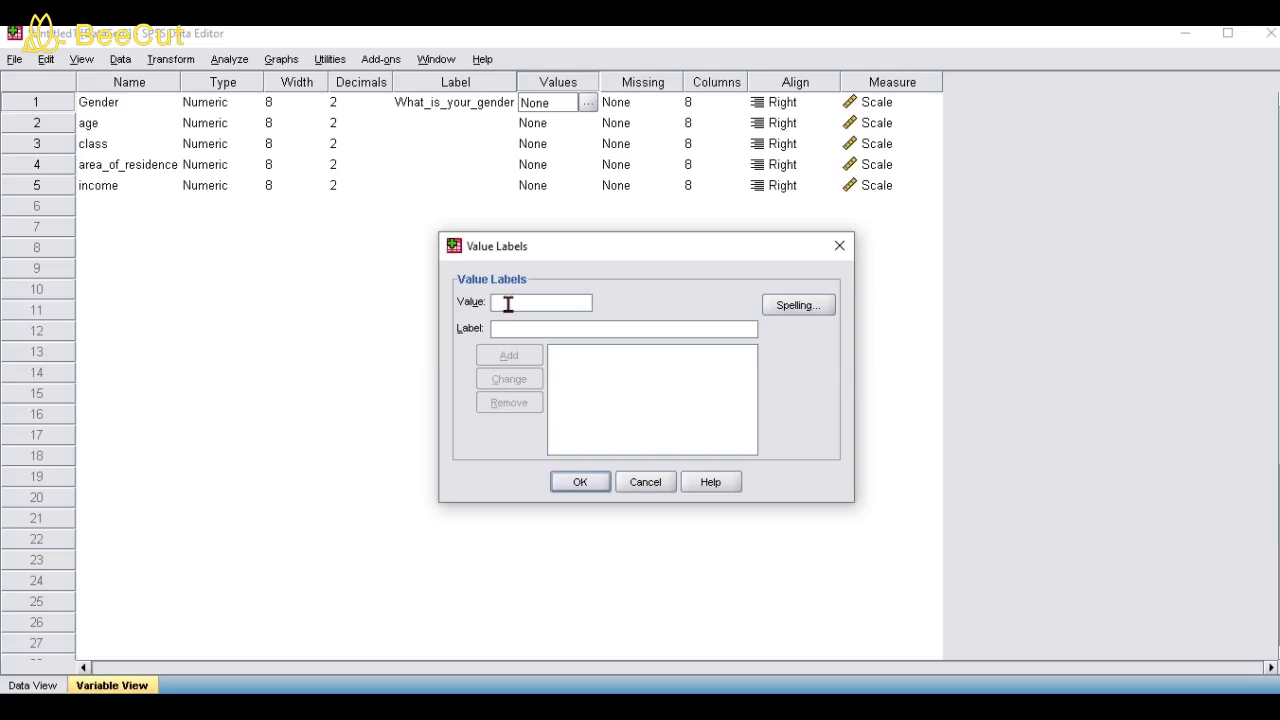
{"action": "type", "text": "1"}
{"action": "left_click", "coordinate": [513, 330]}
{"action": "type", "text": "male"}
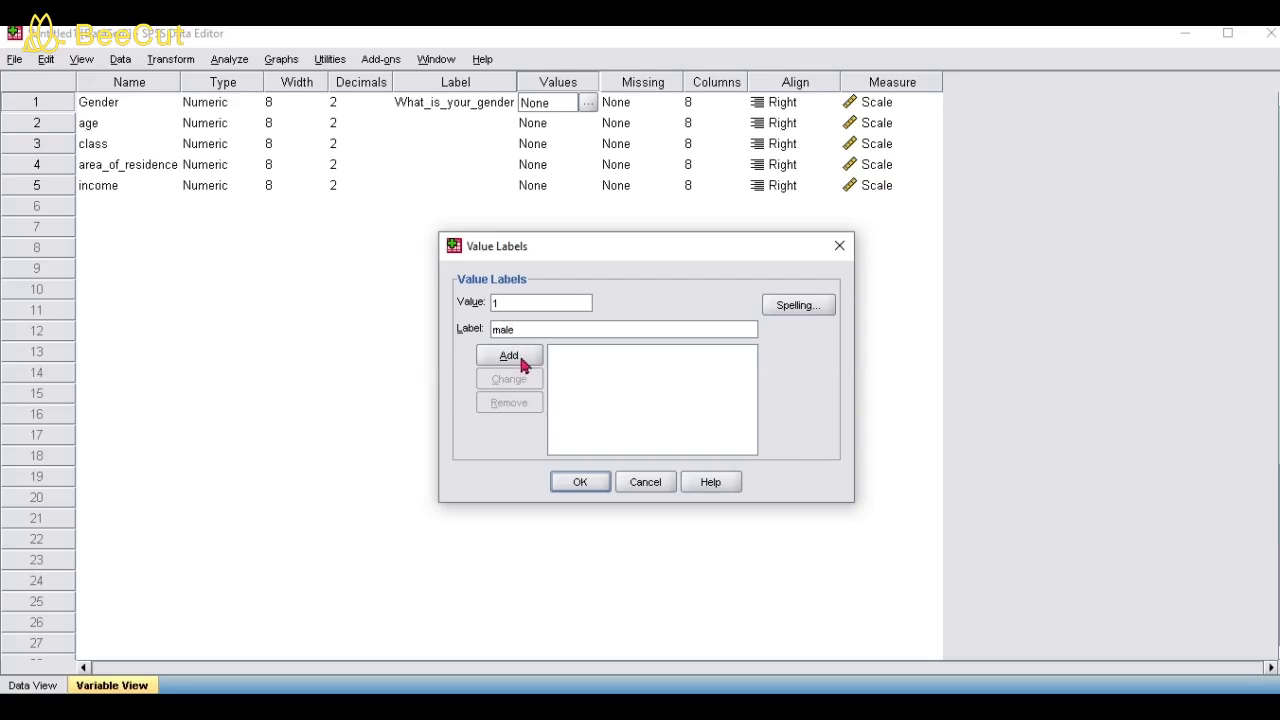
{"action": "left_click", "coordinate": [523, 357]}
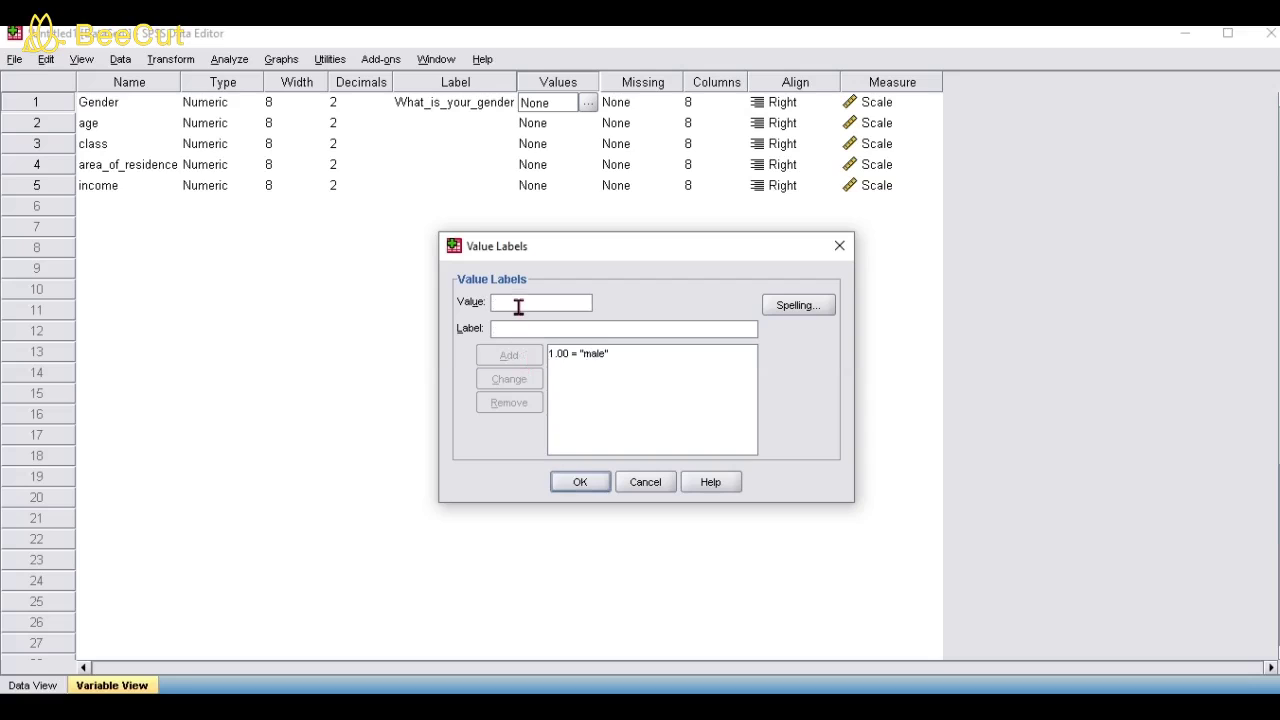
Add value 2 with the label female, apply Gender's value labels, and reopen them for a brief review.
{"action": "type", "text": "2"}
{"action": "left_click", "coordinate": [519, 328]}
{"action": "type", "text": "fem"}
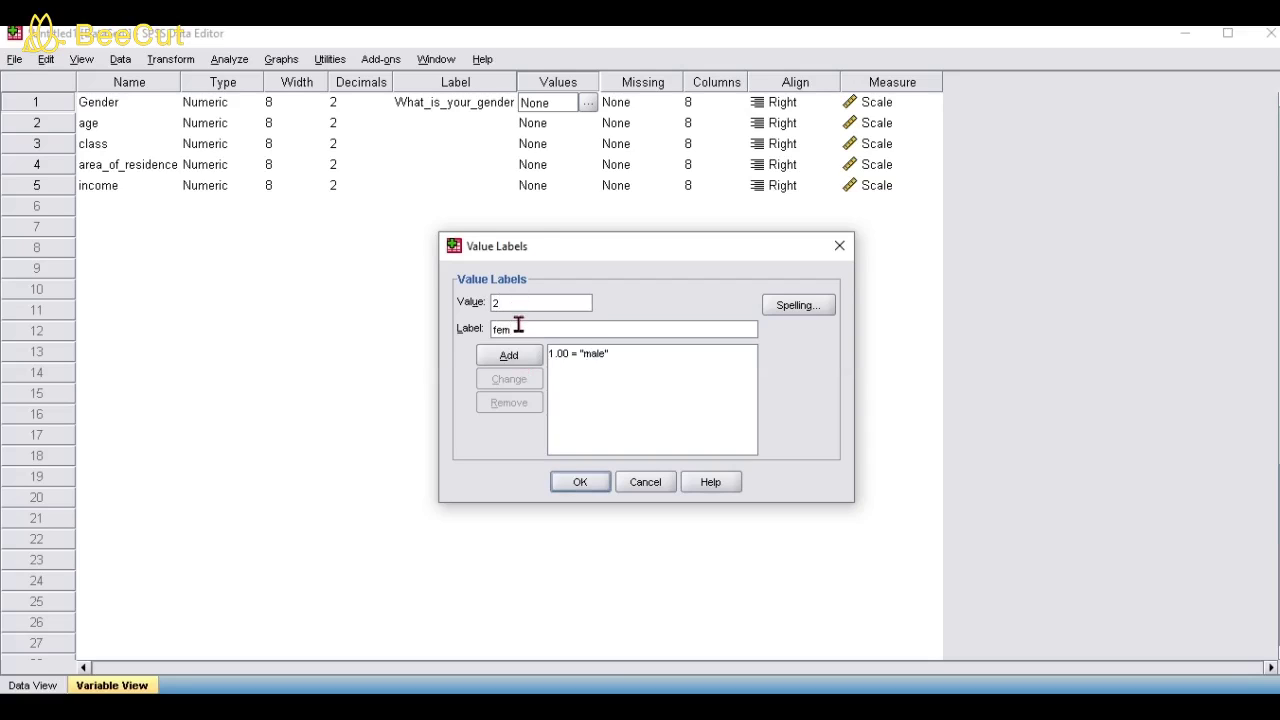
{"action": "type", "text": "ale"}
{"action": "left_click", "coordinate": [515, 366]}
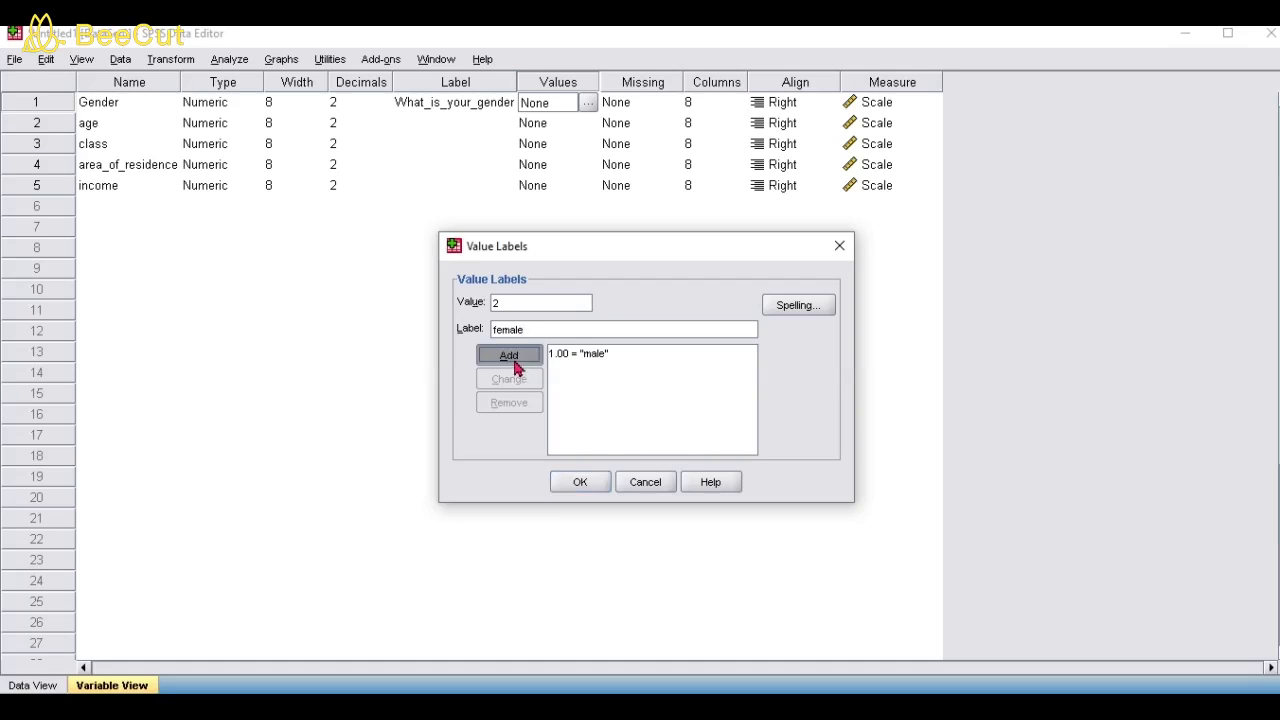
{"action": "left_click", "coordinate": [569, 481]}
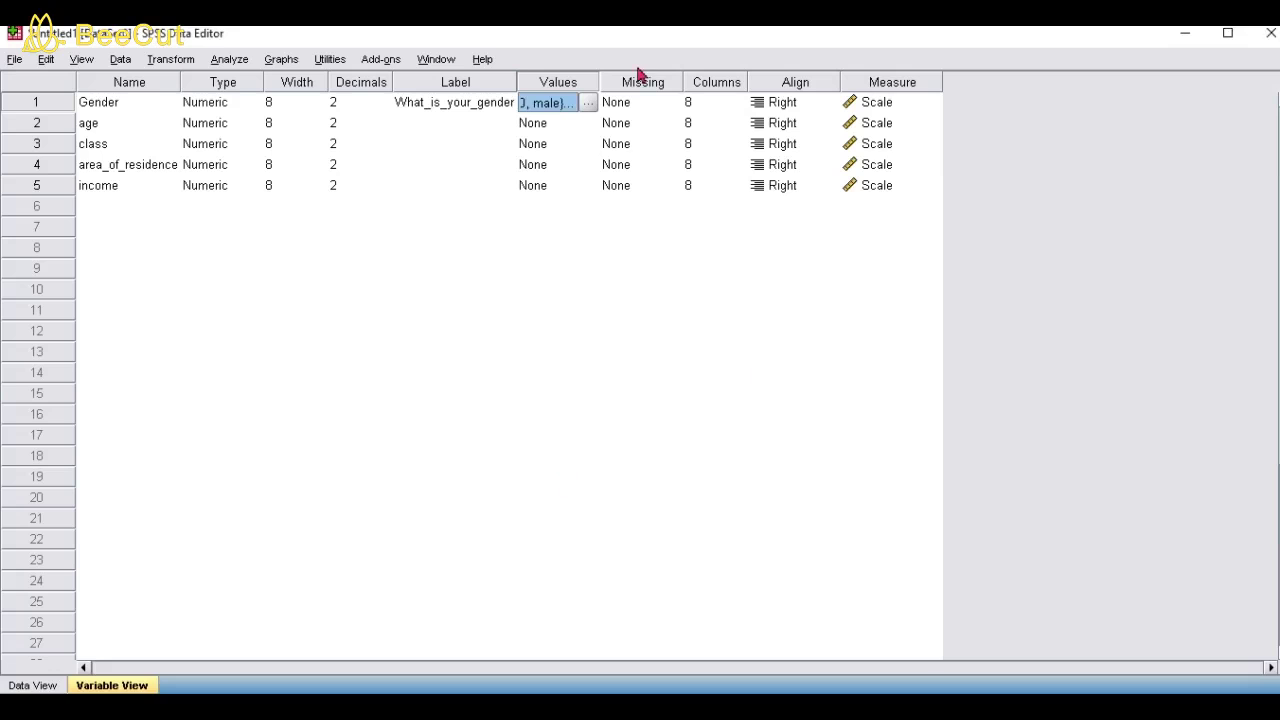
{"action": "left_click", "coordinate": [587, 104]}
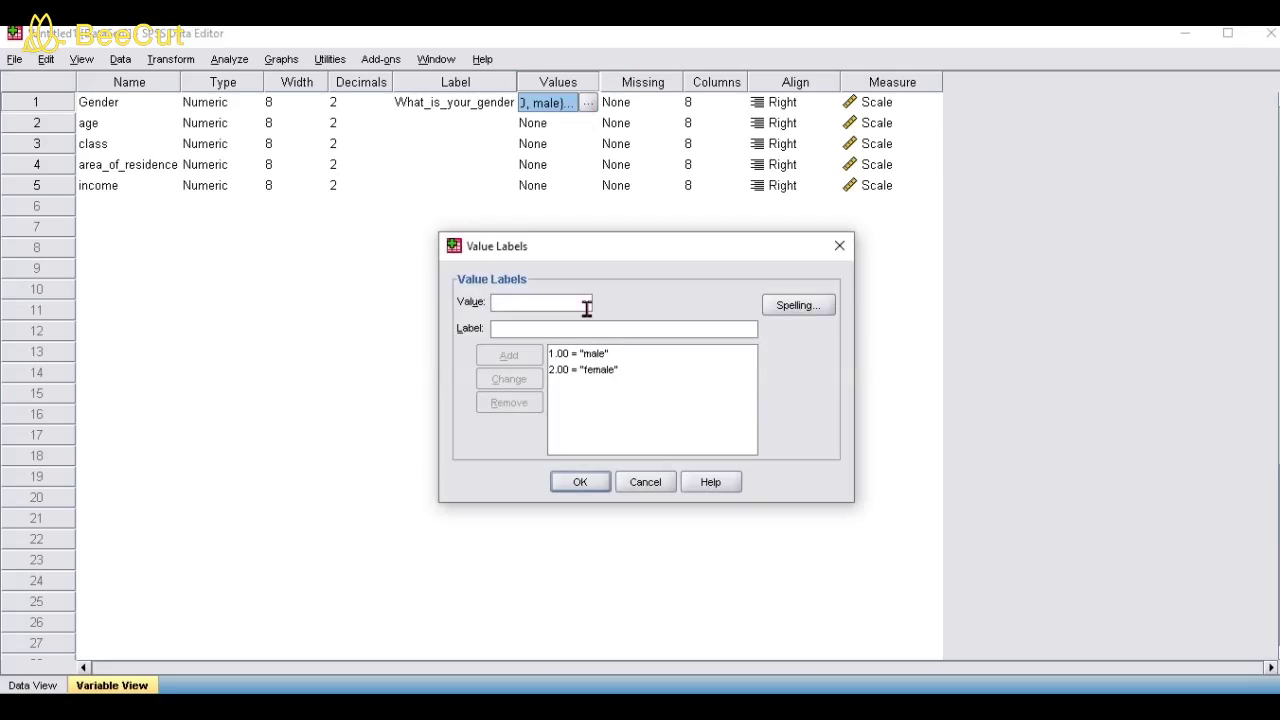
{"action": "left_click", "coordinate": [580, 482]}
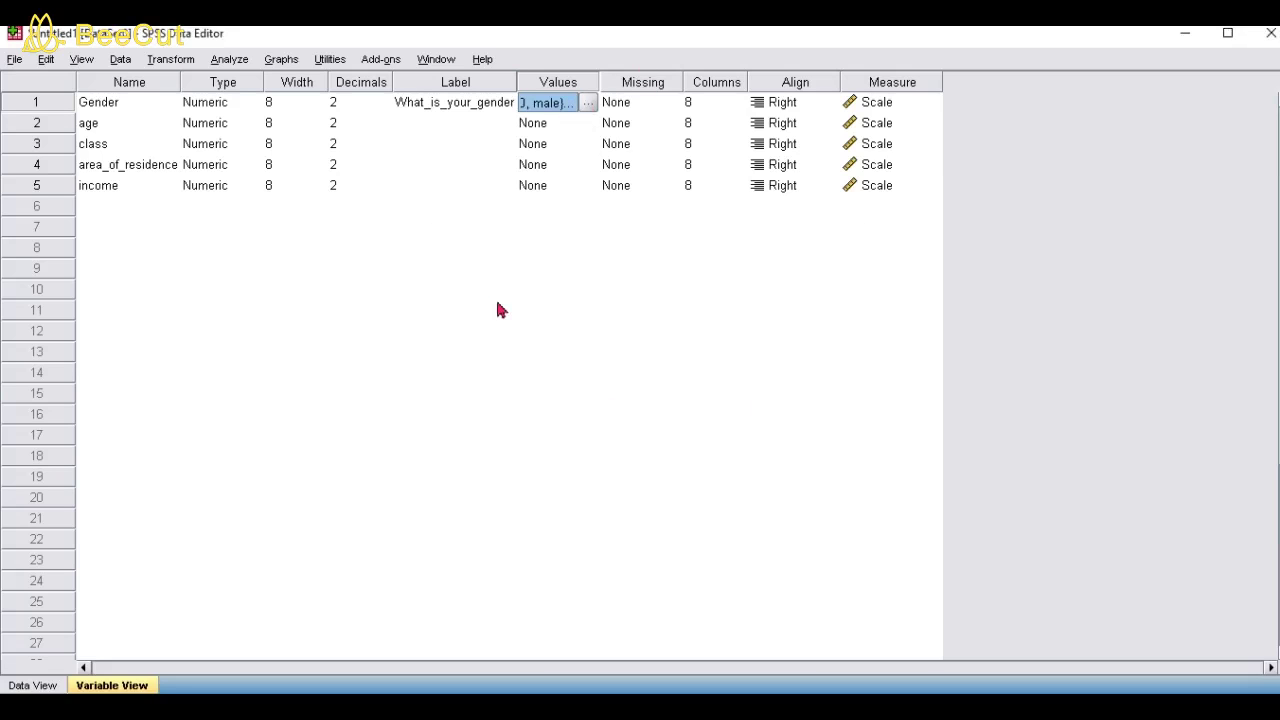
Open the value labels of the age variable and add value 1 with the label 17to20.
{"action": "left_click", "coordinate": [588, 127]}
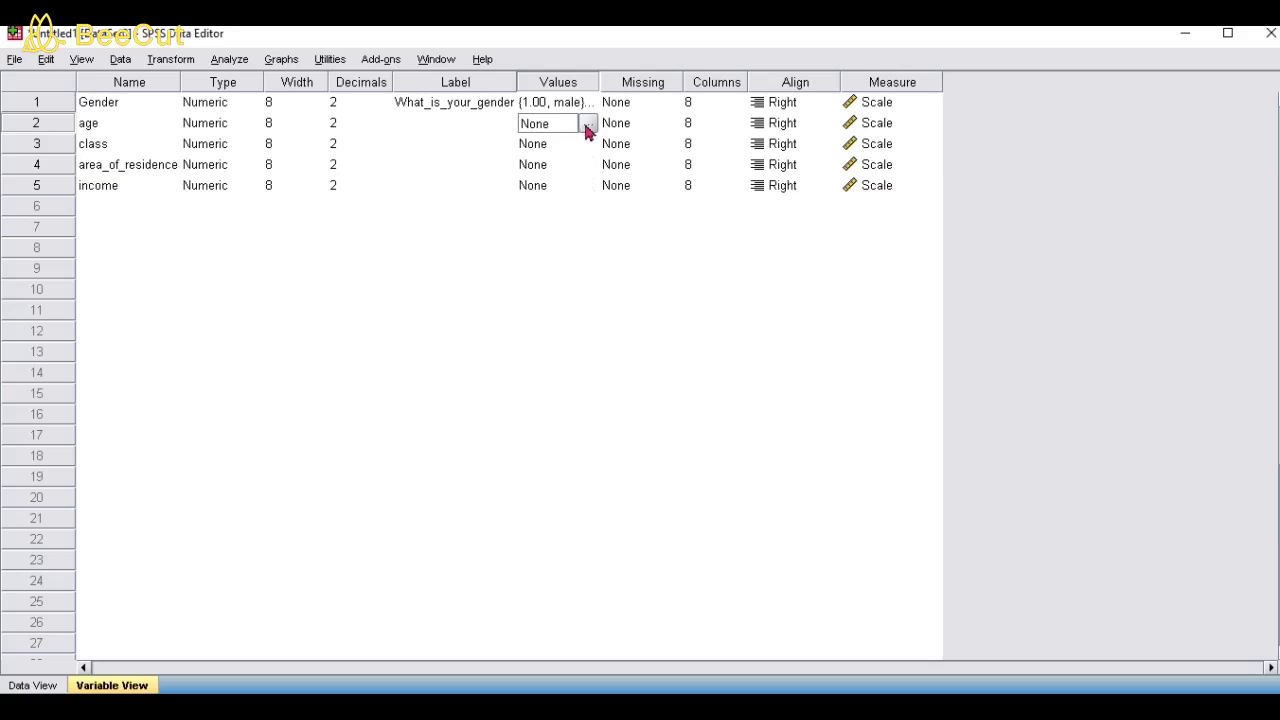
{"action": "left_click", "coordinate": [586, 131]}
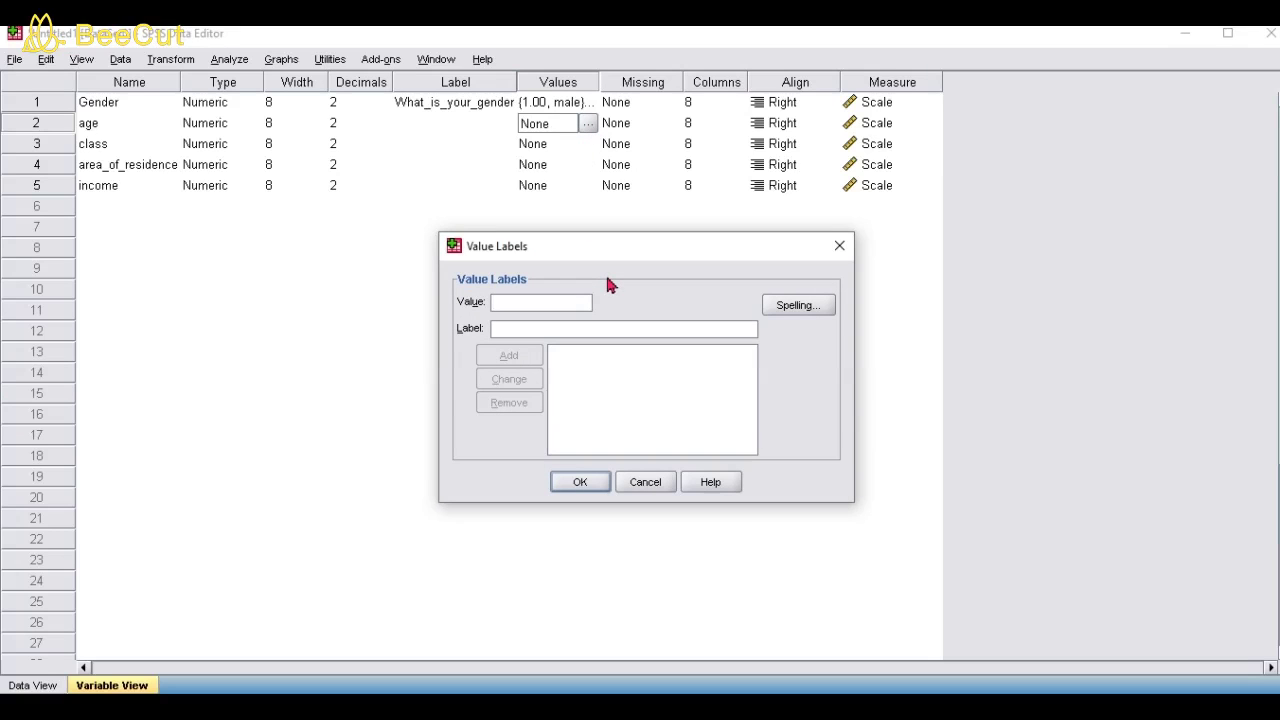
{"action": "type", "text": "1"}
{"action": "left_click", "coordinate": [531, 330]}
{"action": "type", "text": "17"}
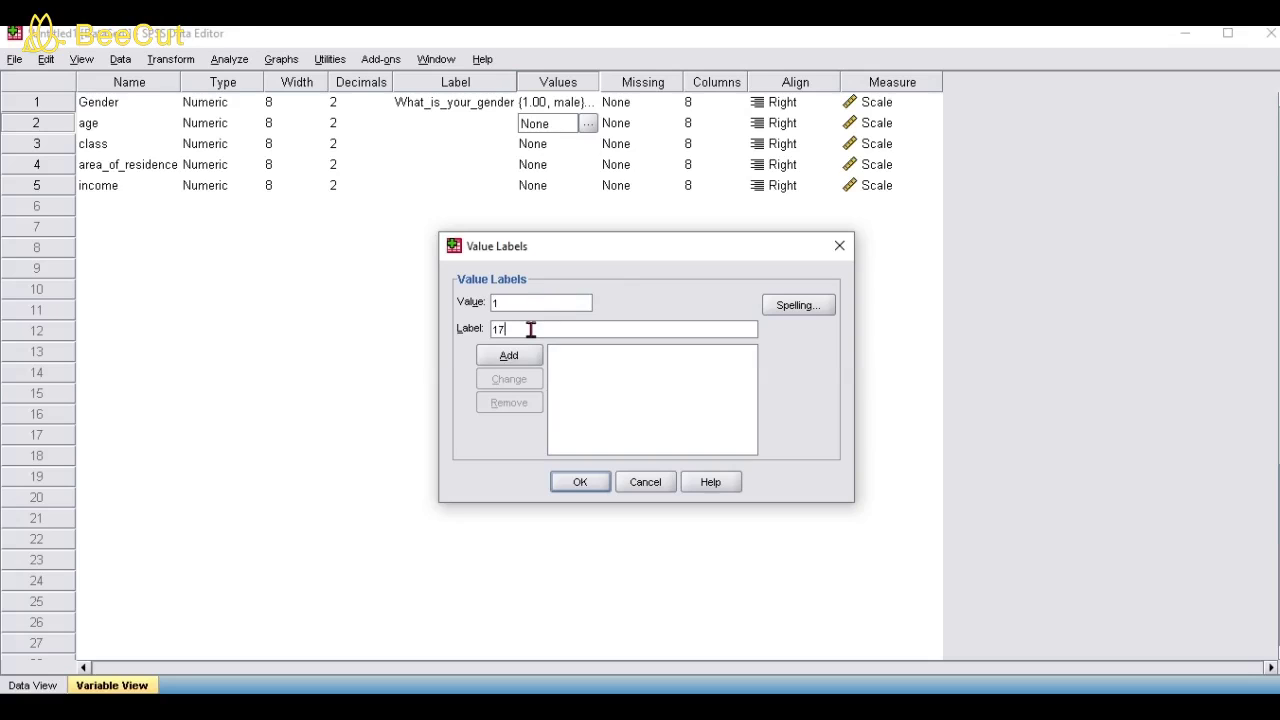
{"action": "type", "text": "to20"}
{"action": "left_click", "coordinate": [531, 357]}
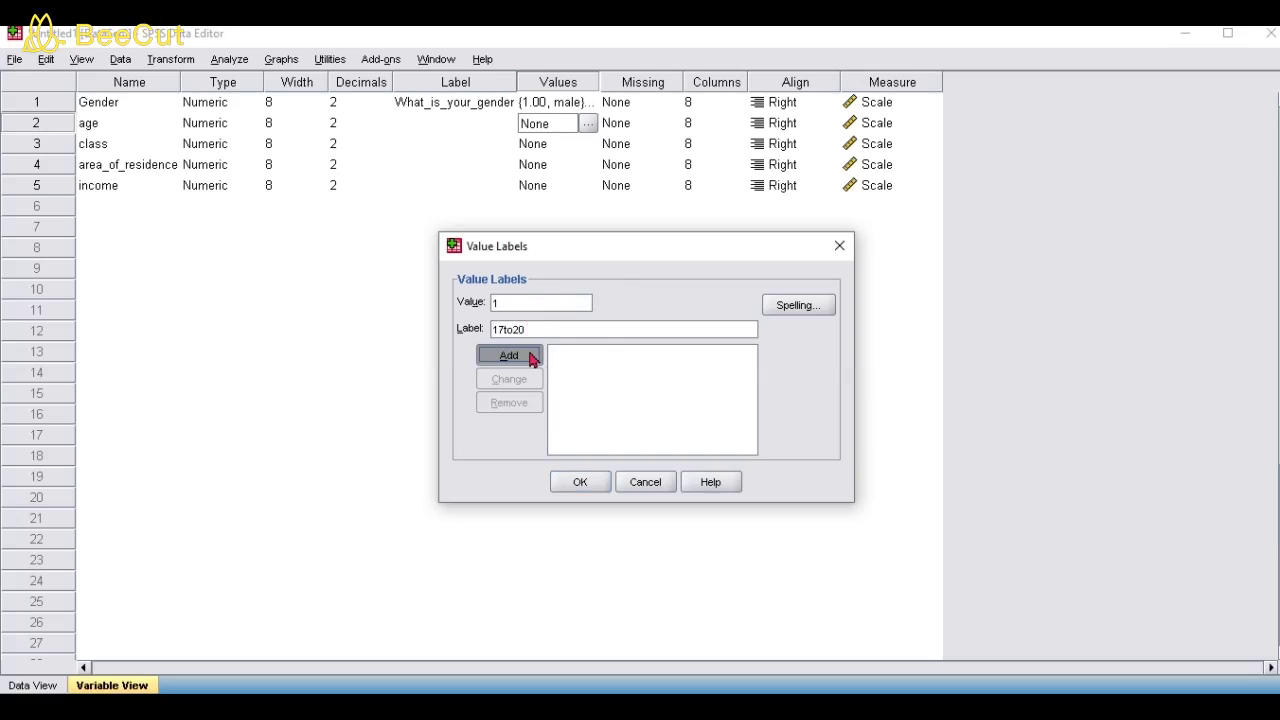
Add value 2 labelled "21to 24" and value 3 labelled "25to28" to age, and apply the value labels.
{"action": "type", "text": "2"}
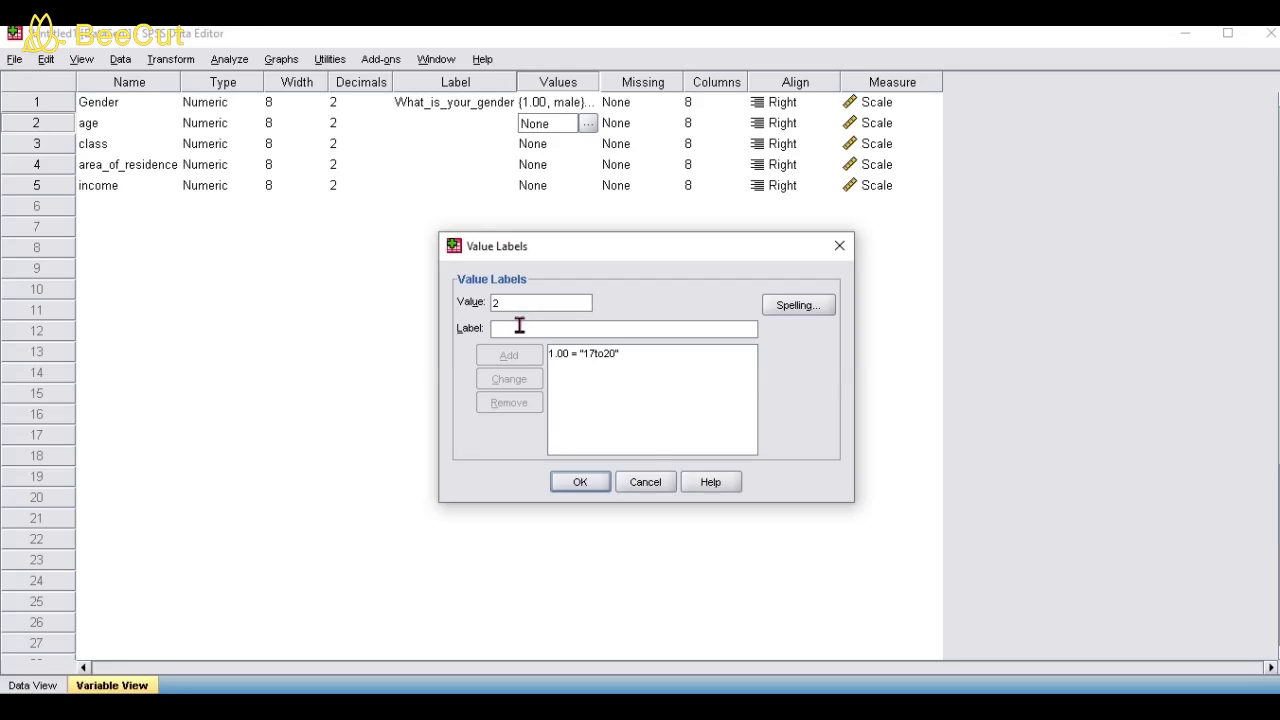
{"action": "type", "text": "21to"}
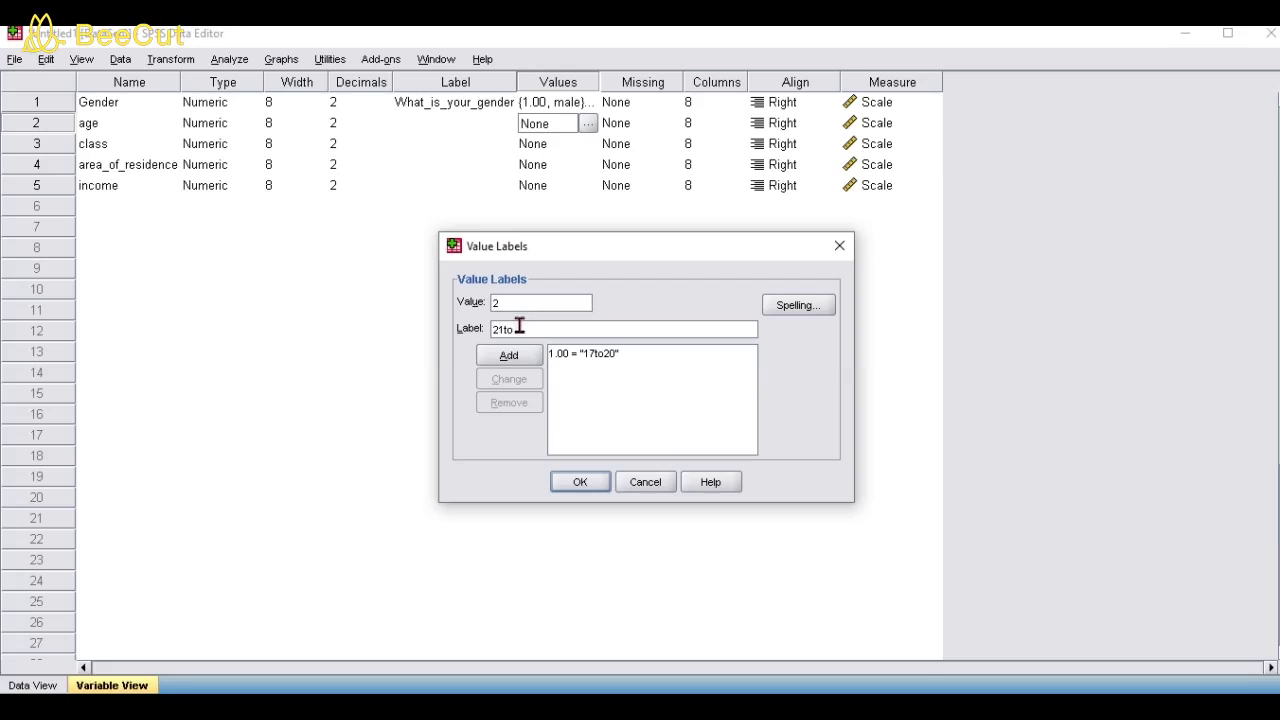
{"action": "type", "text": " 24"}
{"action": "left_click", "coordinate": [519, 357]}
{"action": "left_click", "coordinate": [515, 330]}
{"action": "type", "text": "25to28"}
{"action": "left_click", "coordinate": [519, 362]}
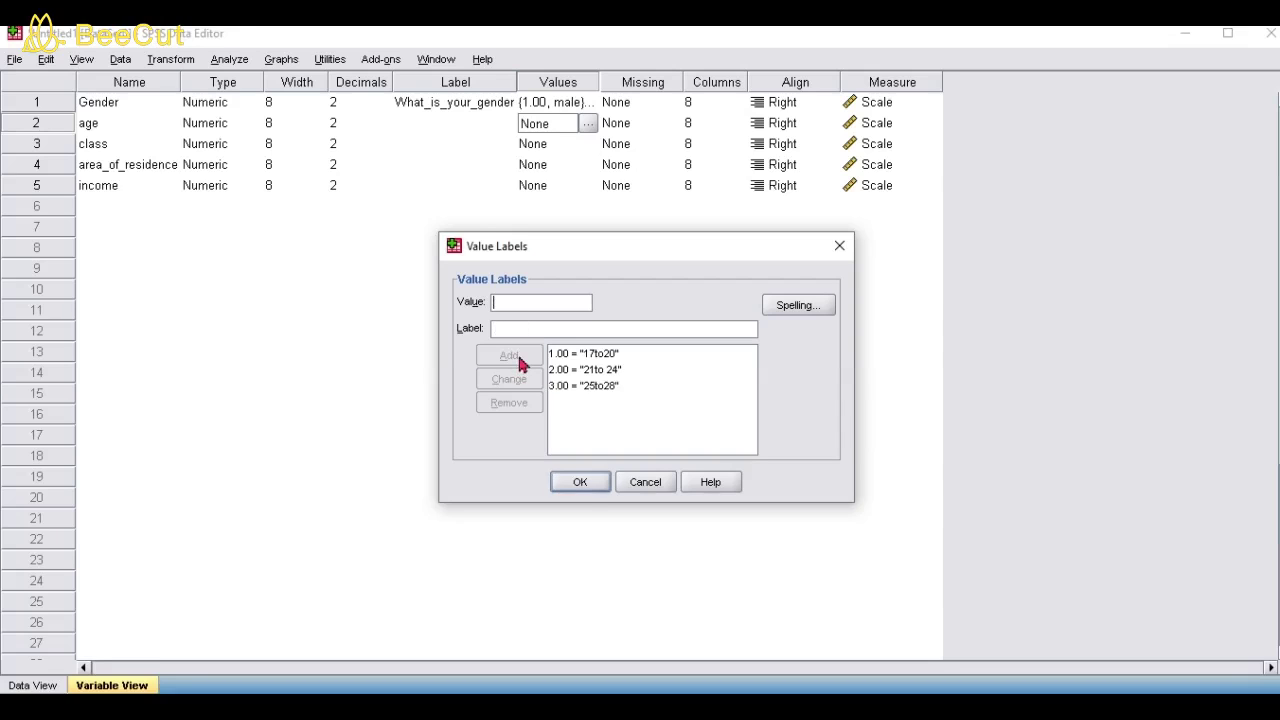
{"action": "left_click", "coordinate": [580, 484]}
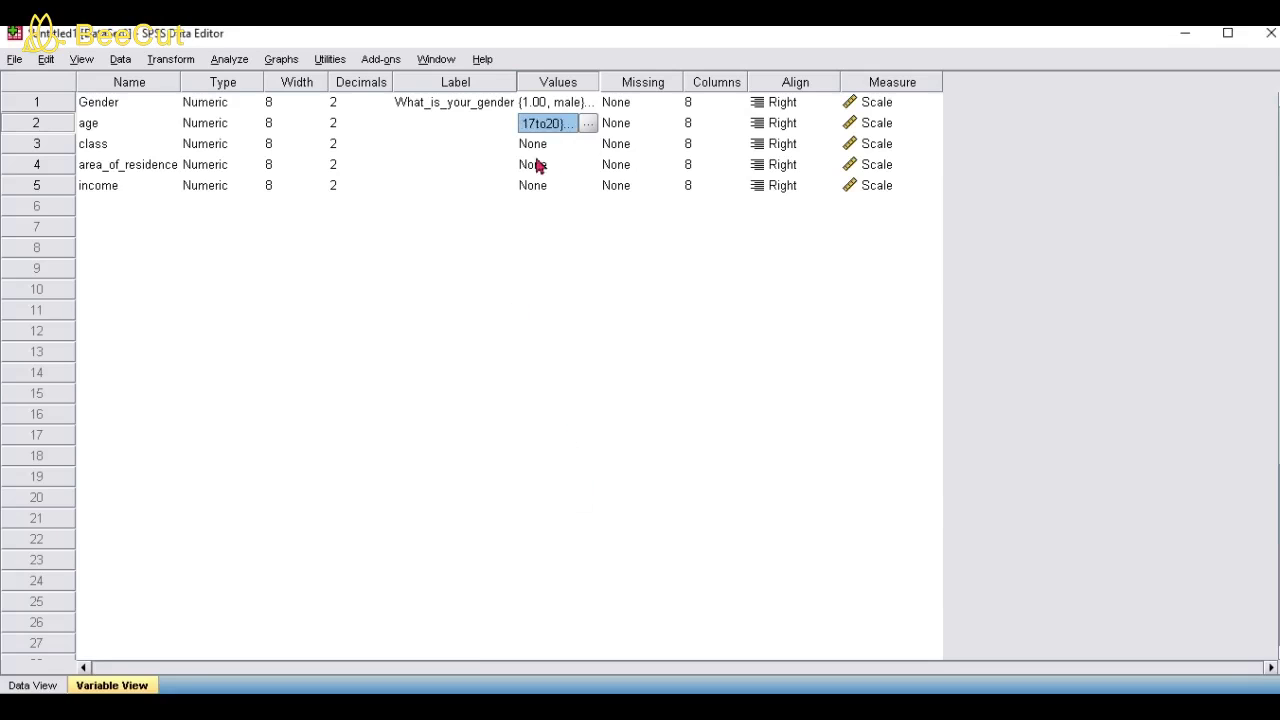
Open the value labels of the class variable, check the class options in the Word questionnaire, and return to SPSS.
{"action": "left_click", "coordinate": [587, 151]}
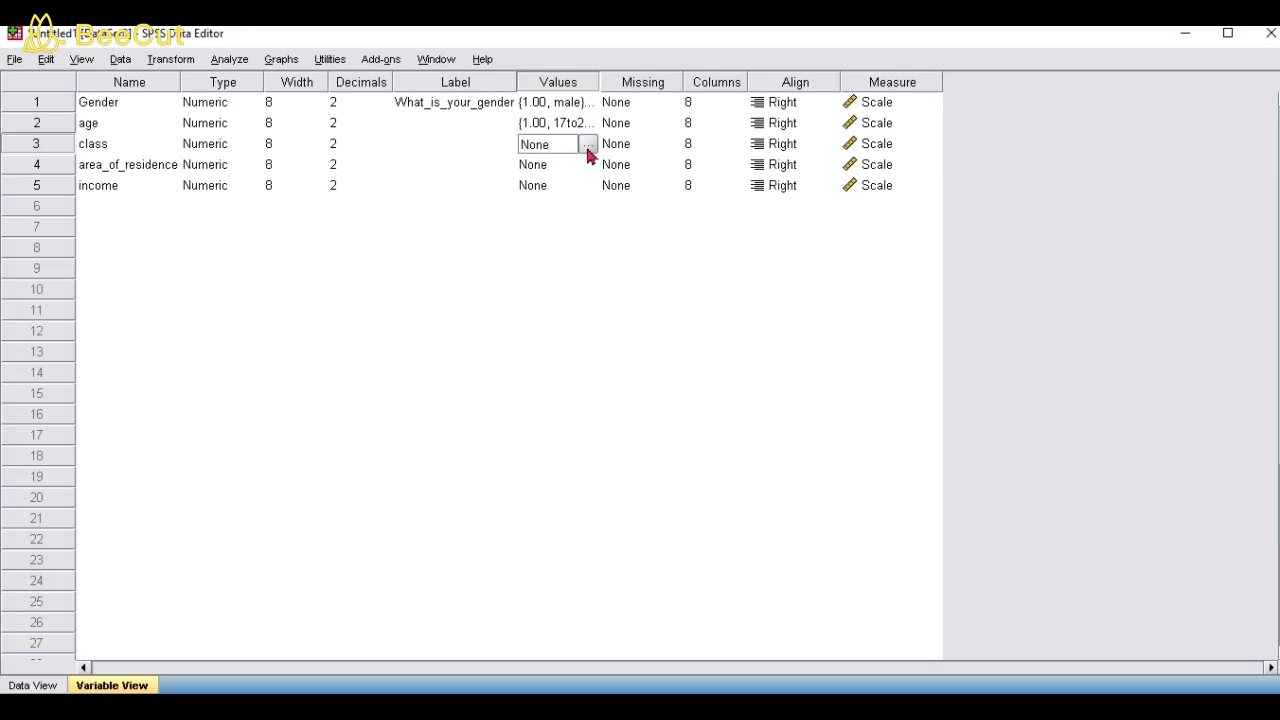
{"action": "left_click", "coordinate": [589, 147]}
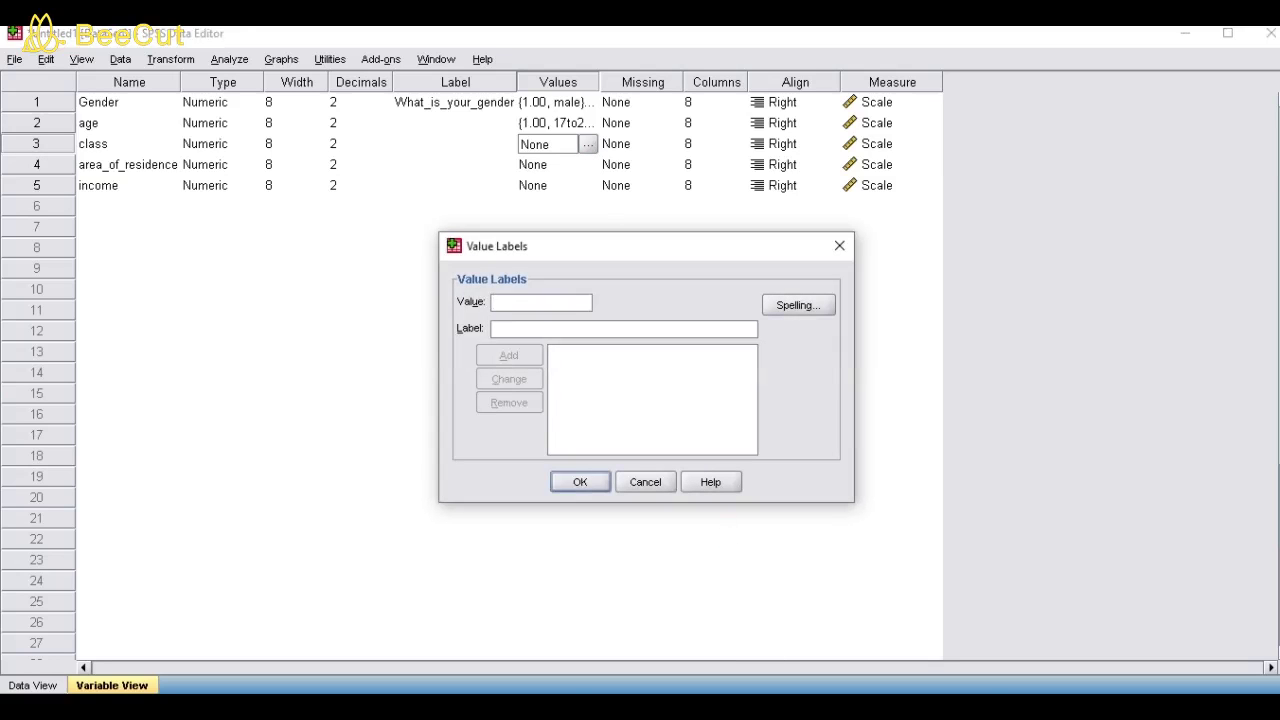
{"action": "left_click", "coordinate": [750, 700]}
{"action": "left_click", "coordinate": [750, 653]}
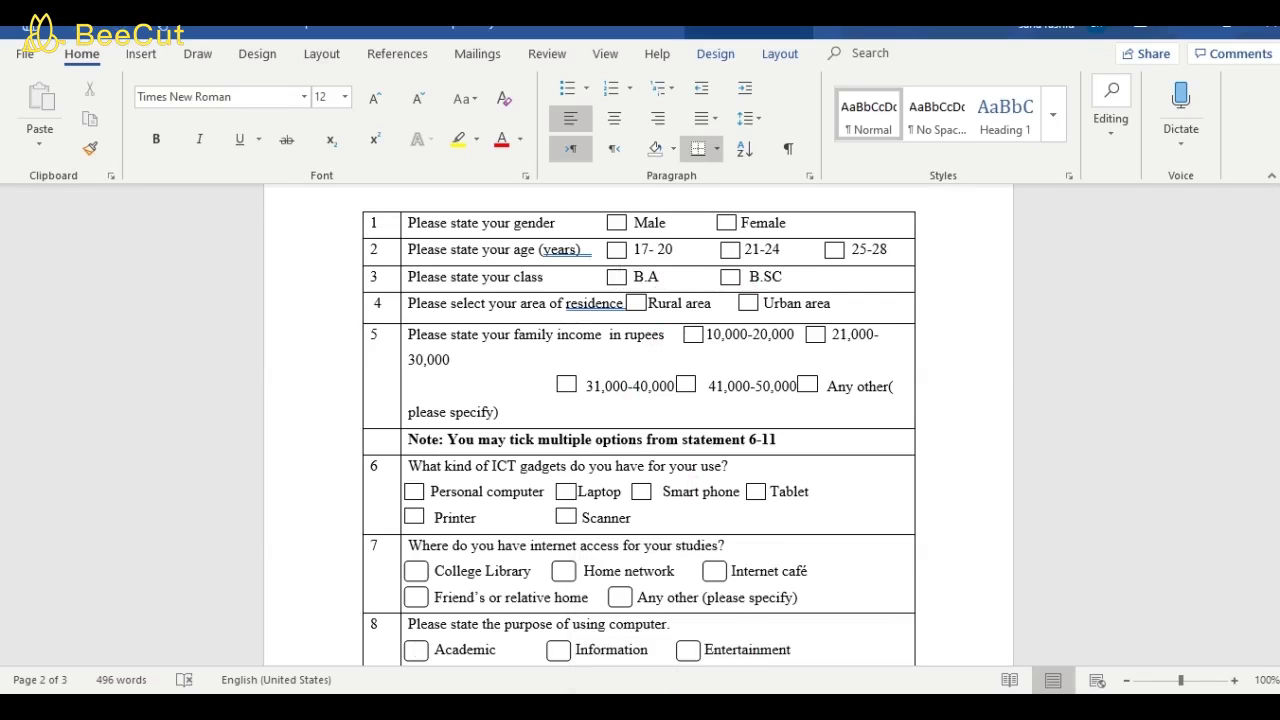
{"action": "left_click", "coordinate": [557, 651]}
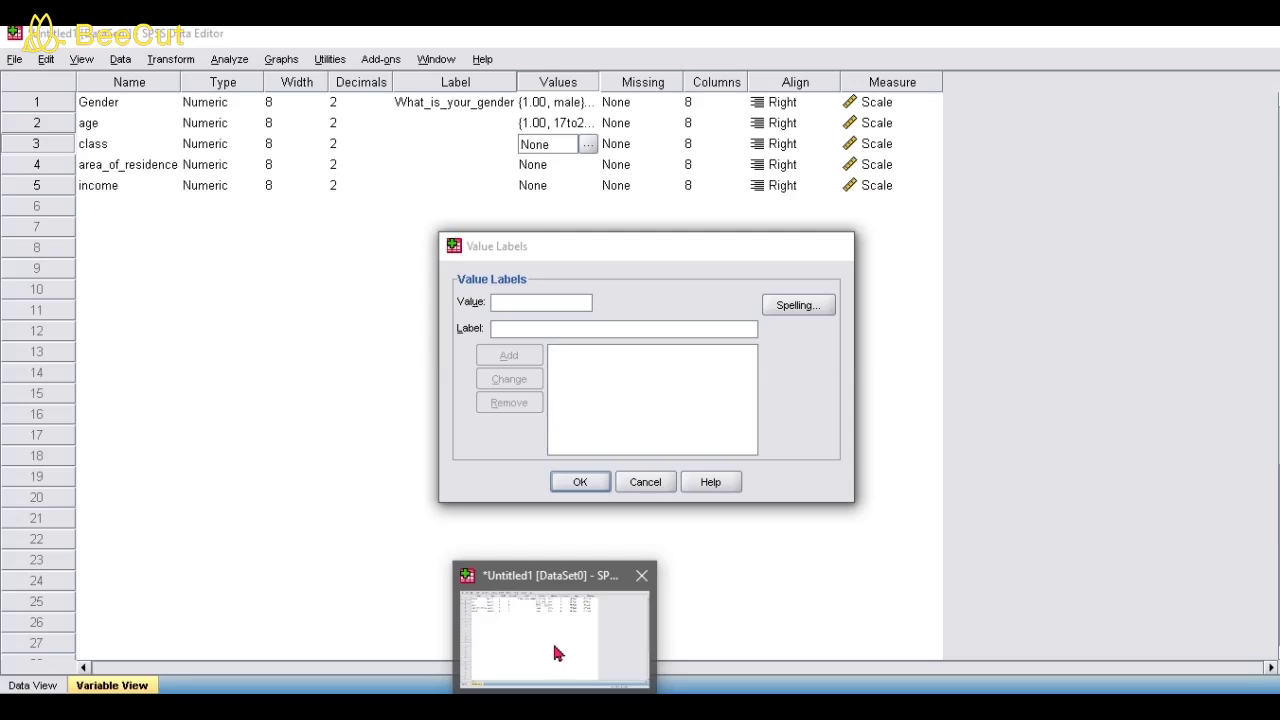
Add value 1 with the label B.A to the class variable.
{"action": "type", "text": "1"}
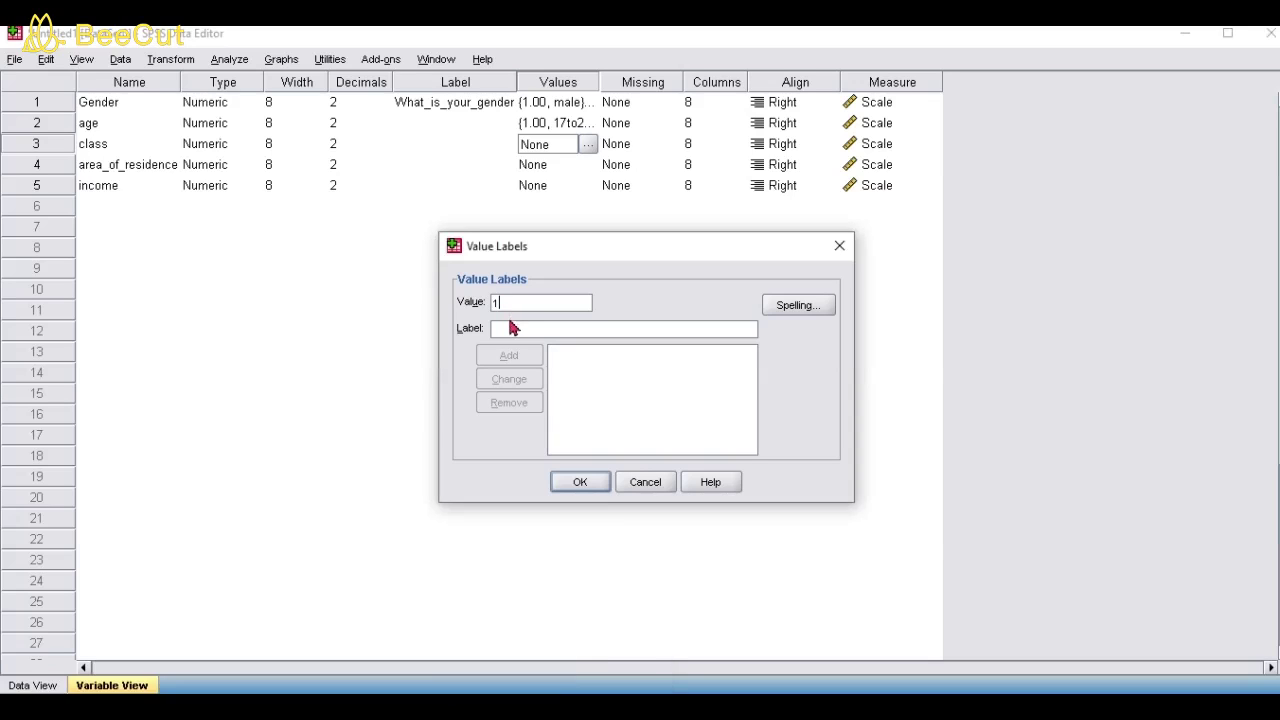
{"action": "left_click", "coordinate": [510, 327]}
{"action": "type", "text": "Ba"}
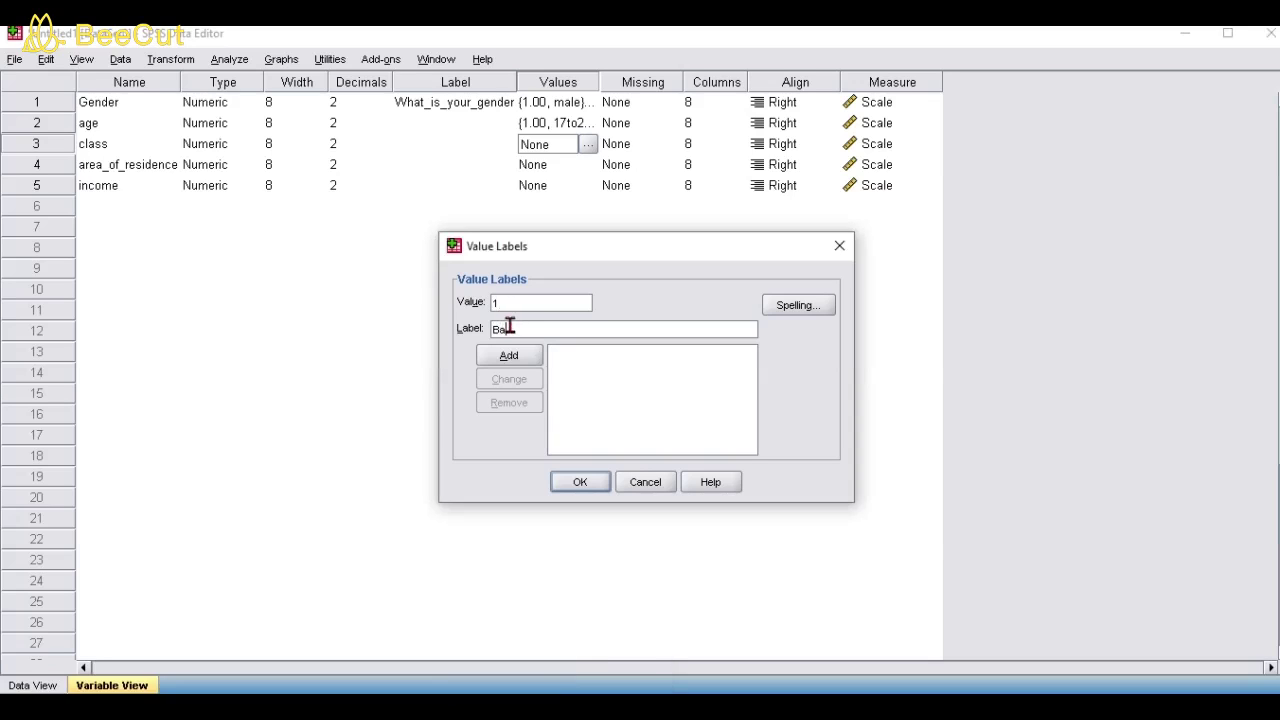
{"action": "key", "text": "BackSpace"}
{"action": "type", "text": ".A"}
{"action": "left_click", "coordinate": [509, 357]}
Add value 2 with the label B>SC to the class variable and apply its value labels.
{"action": "type", "text": "2"}
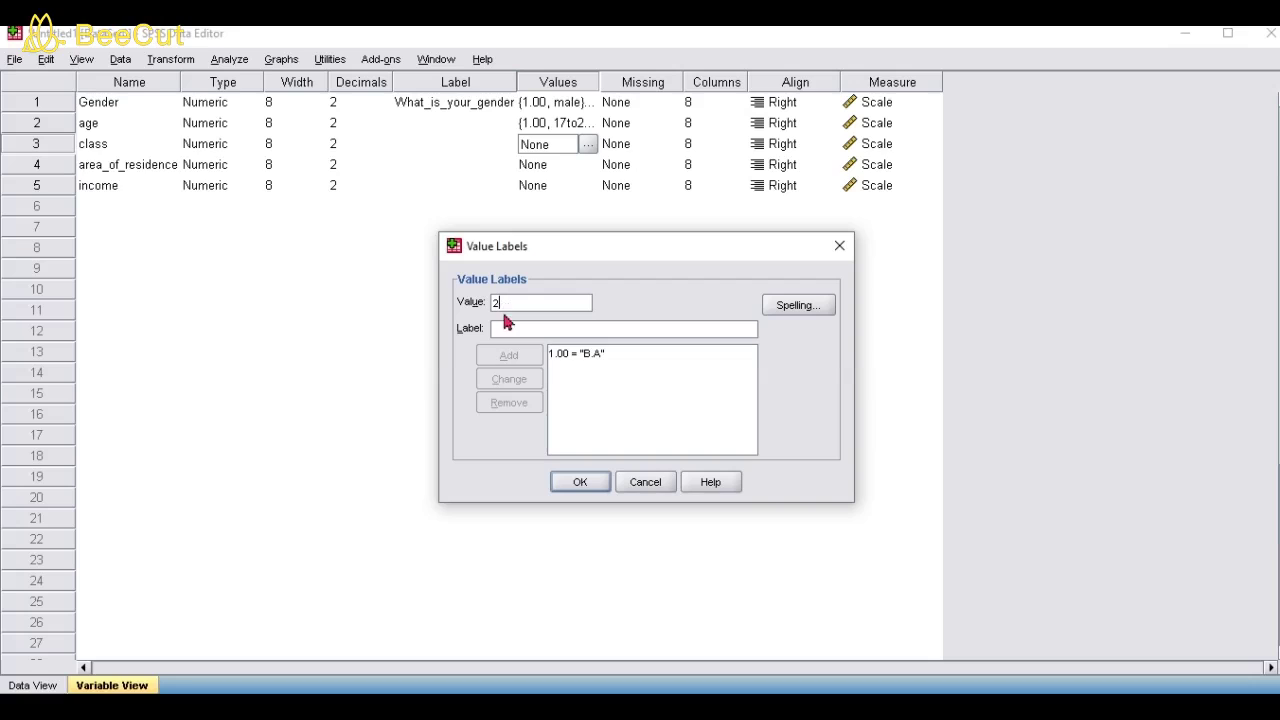
{"action": "type", "text": "B"}
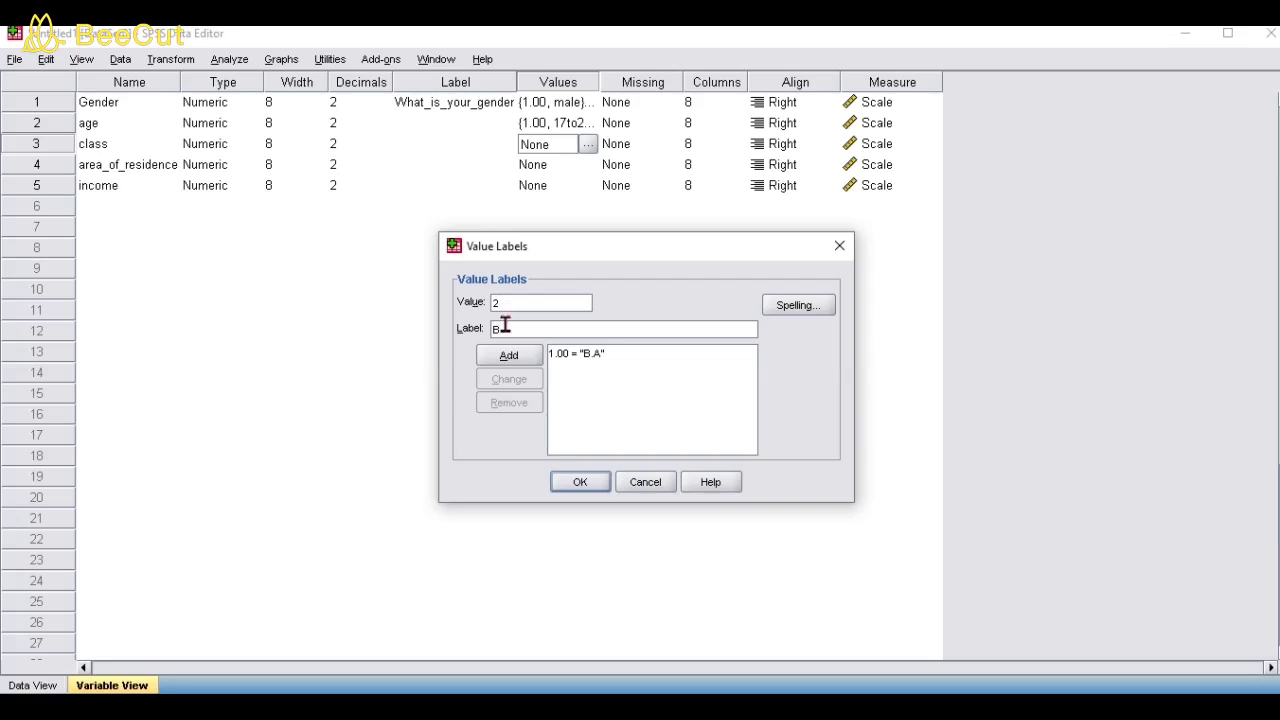
{"action": "type", "text": ">SC"}
{"action": "left_click", "coordinate": [508, 355]}
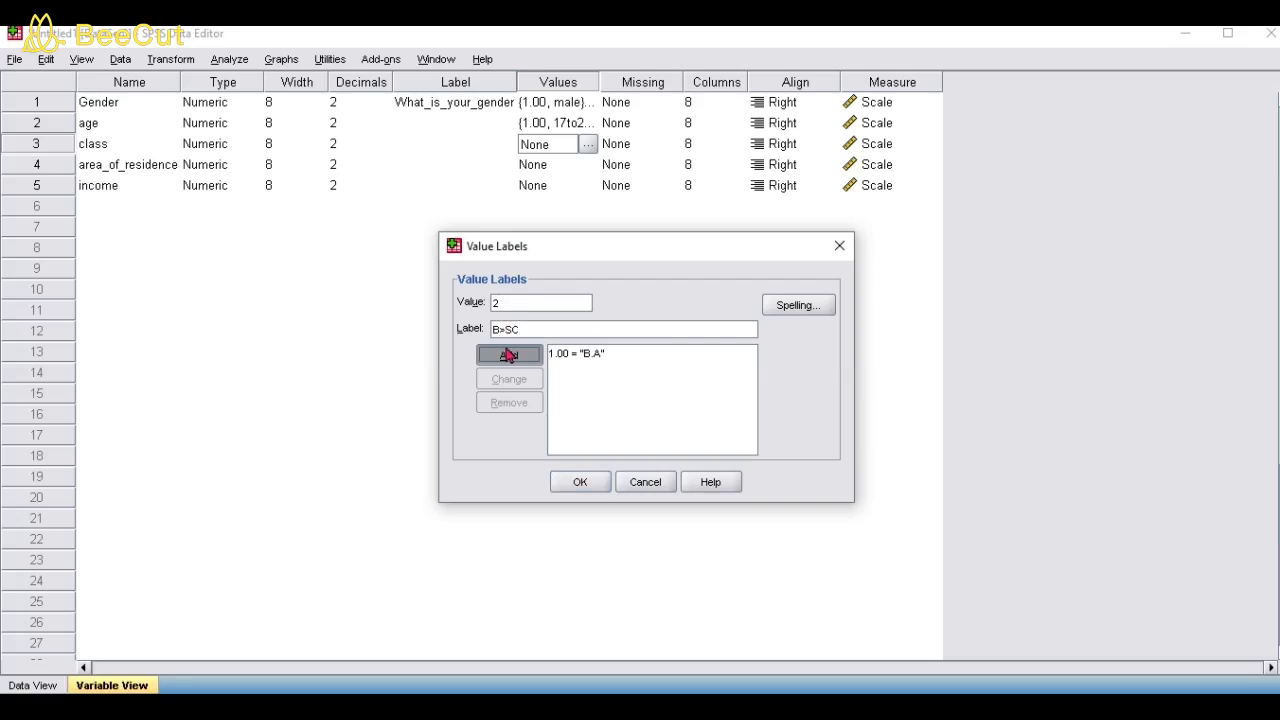
{"action": "left_click", "coordinate": [580, 483]}
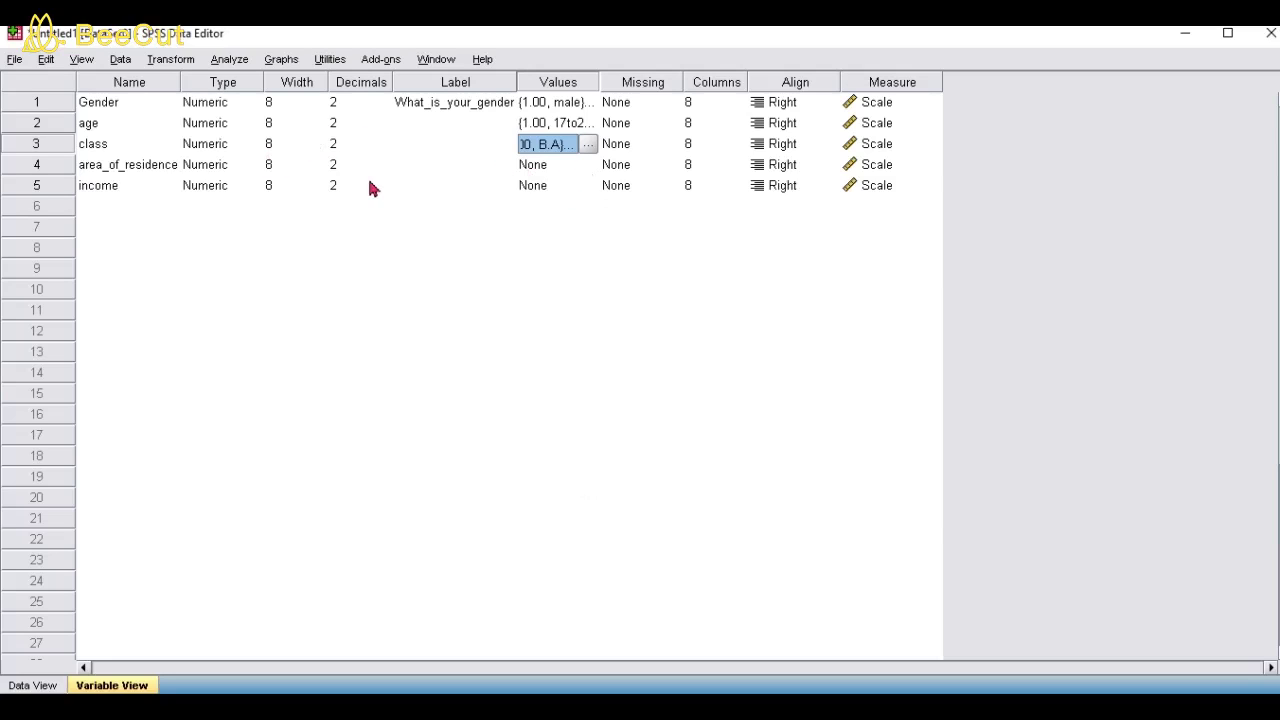
Open the value labels of area_of_residence, check the residence options in the Word questionnaire, and return to SPSS.
{"action": "left_click", "coordinate": [572, 167]}
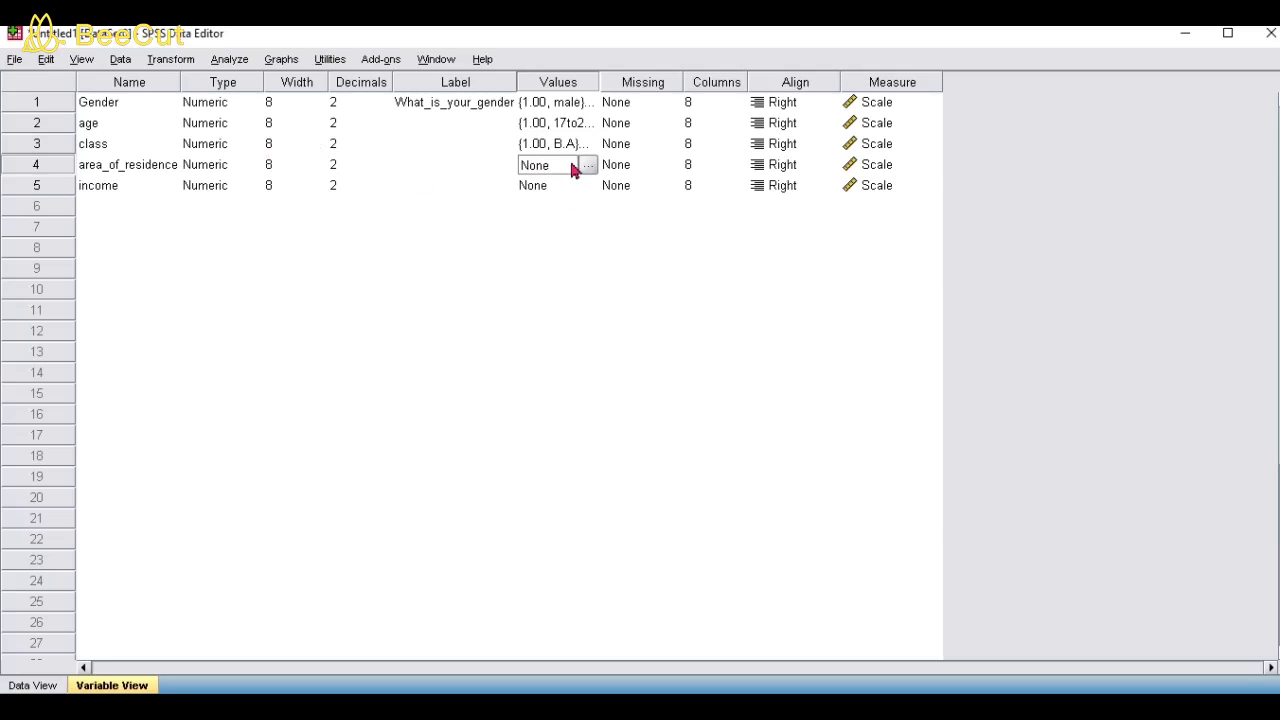
{"action": "left_click", "coordinate": [587, 166]}
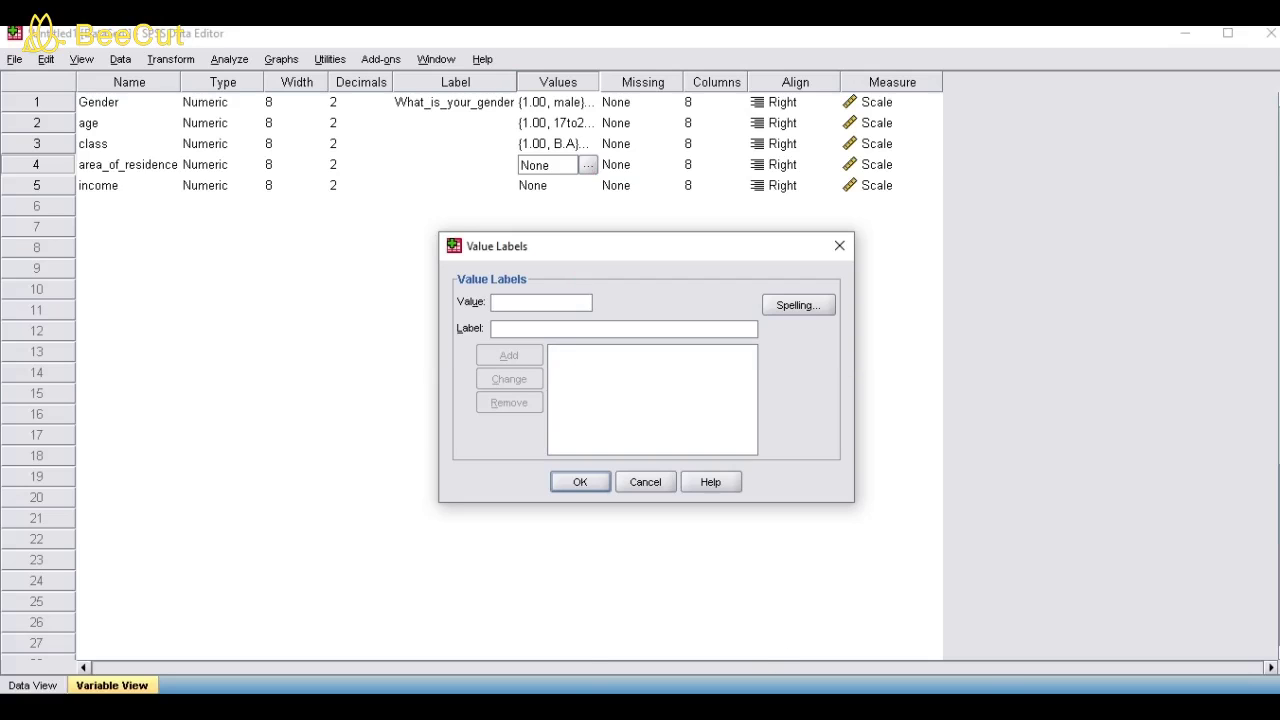
{"action": "mouse_move", "coordinate": [786, 705]}
{"action": "left_click", "coordinate": [734, 634]}
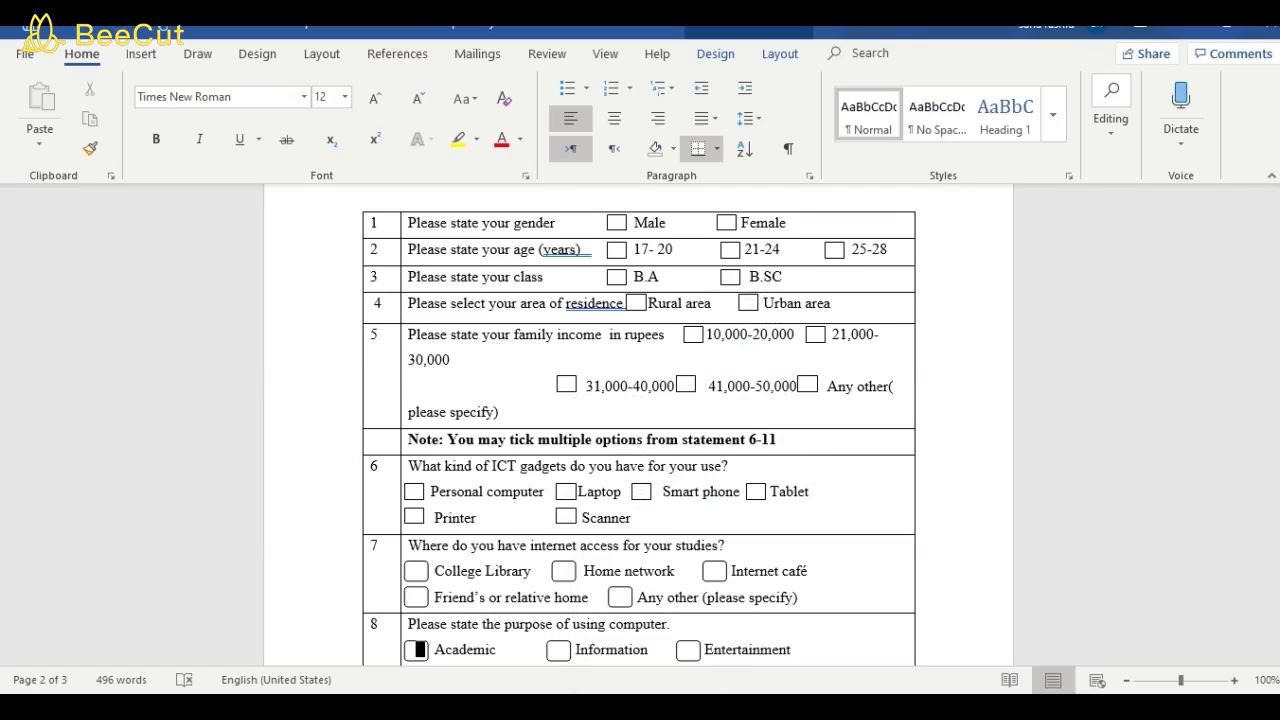
{"action": "left_click", "coordinate": [538, 679]}
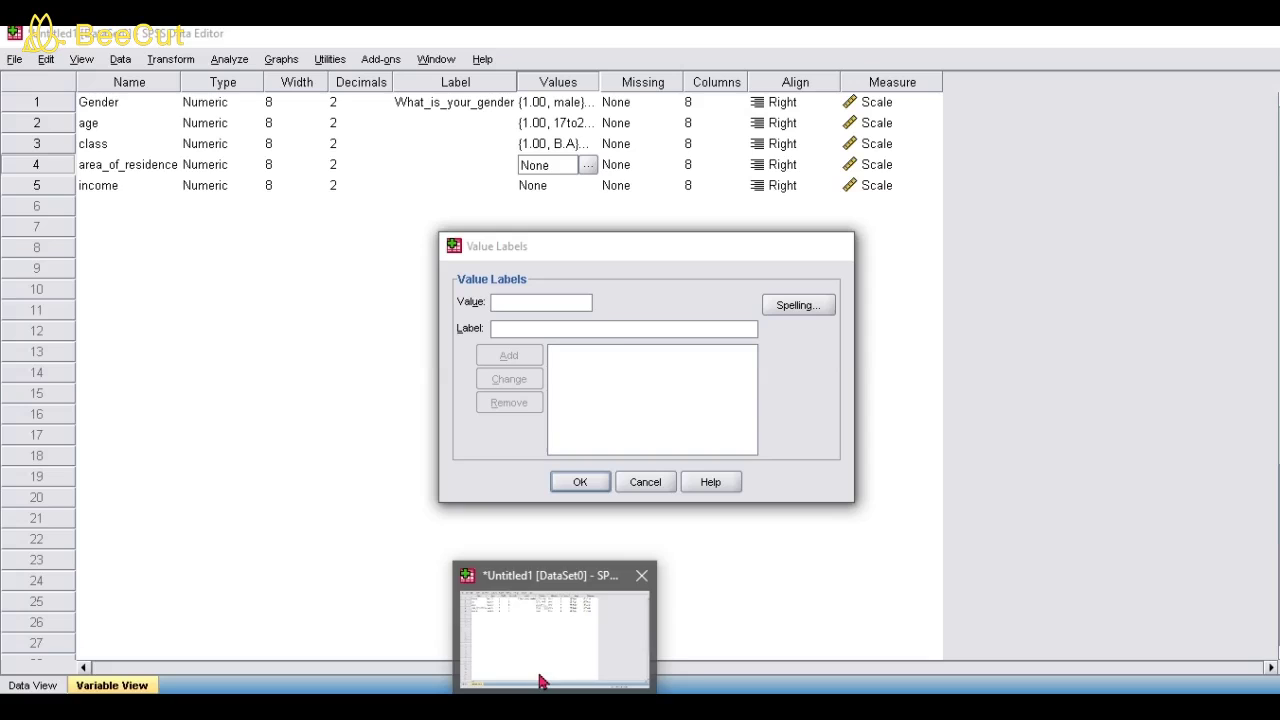
Add value 1 with the label rural to the area_of_residence variable.
{"action": "type", "text": "1"}
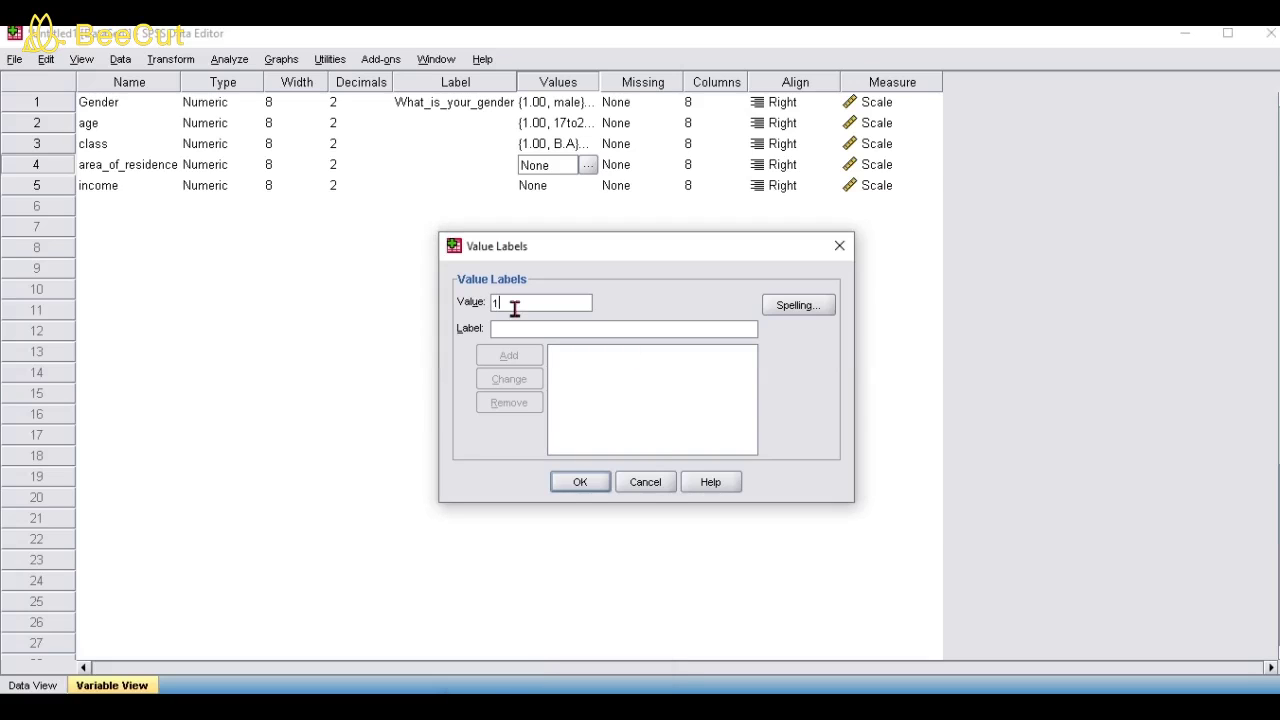
{"action": "type", "text": "r"}
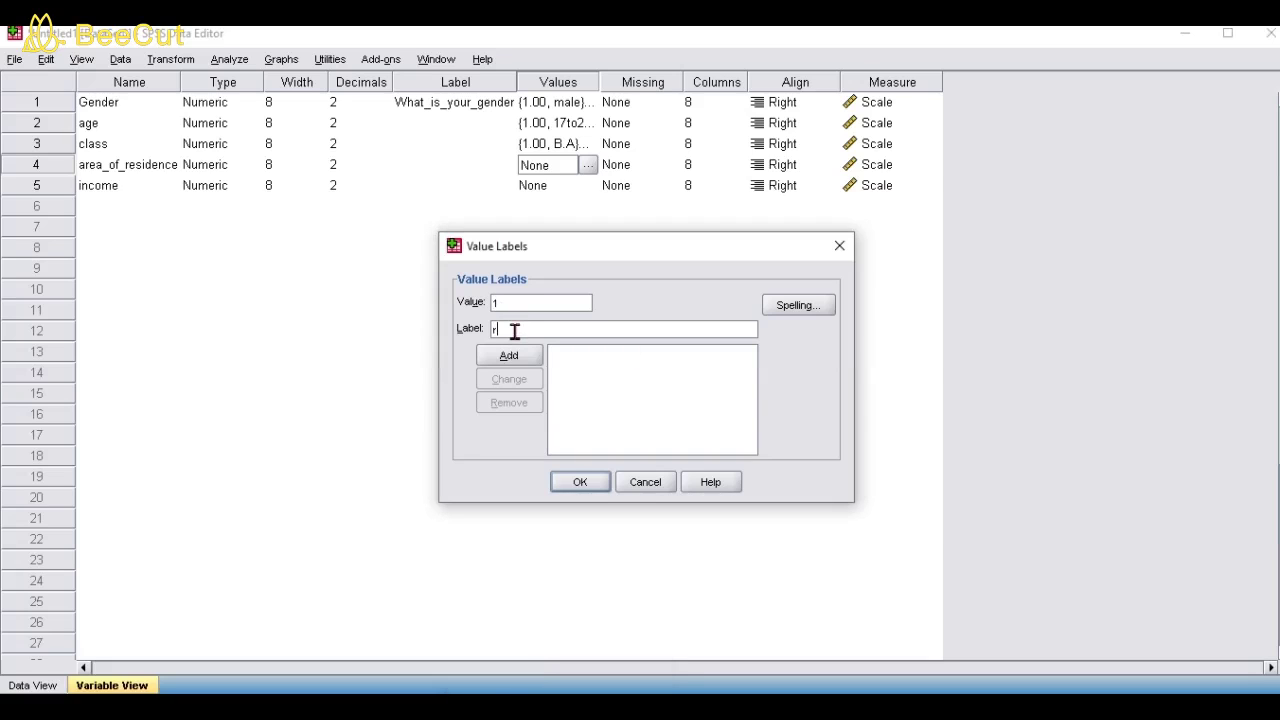
{"action": "type", "text": "ural"}
{"action": "left_click", "coordinate": [520, 356]}
Add value 2 with the label urban to area_of_residence and apply its value labels.
{"action": "type", "text": "2"}
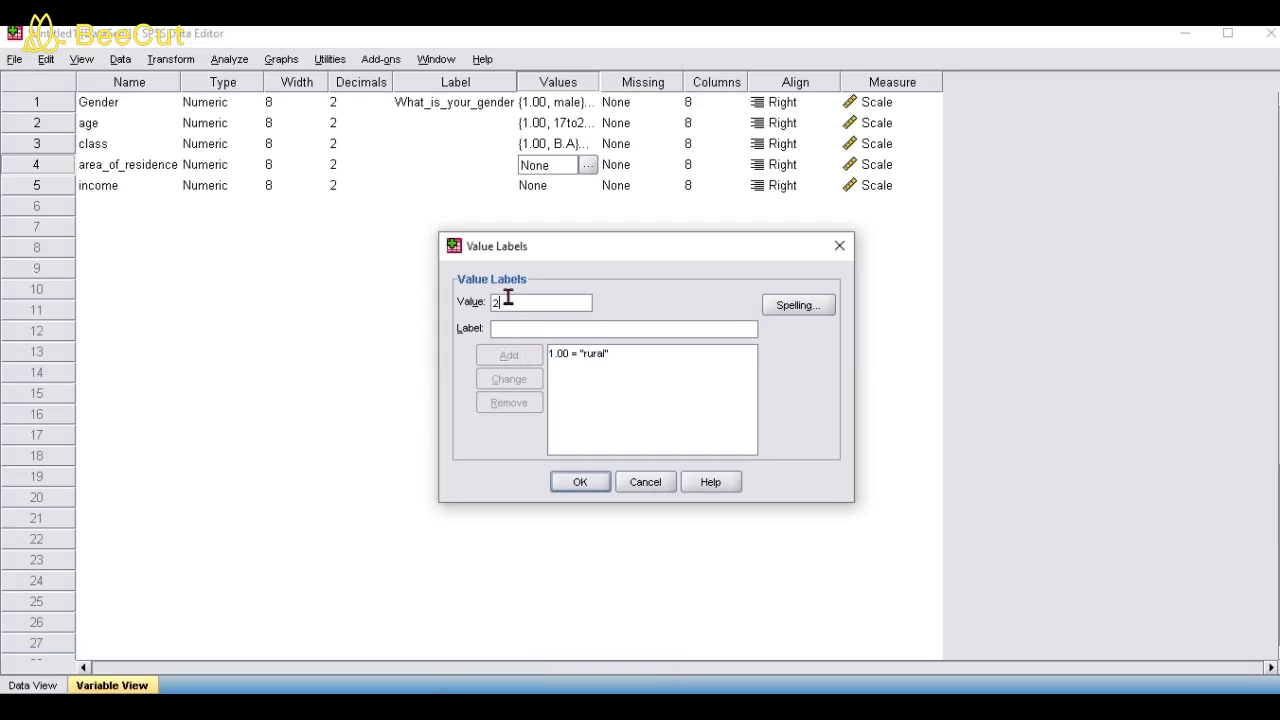
{"action": "left_click", "coordinate": [506, 327]}
{"action": "type", "text": "ur"}
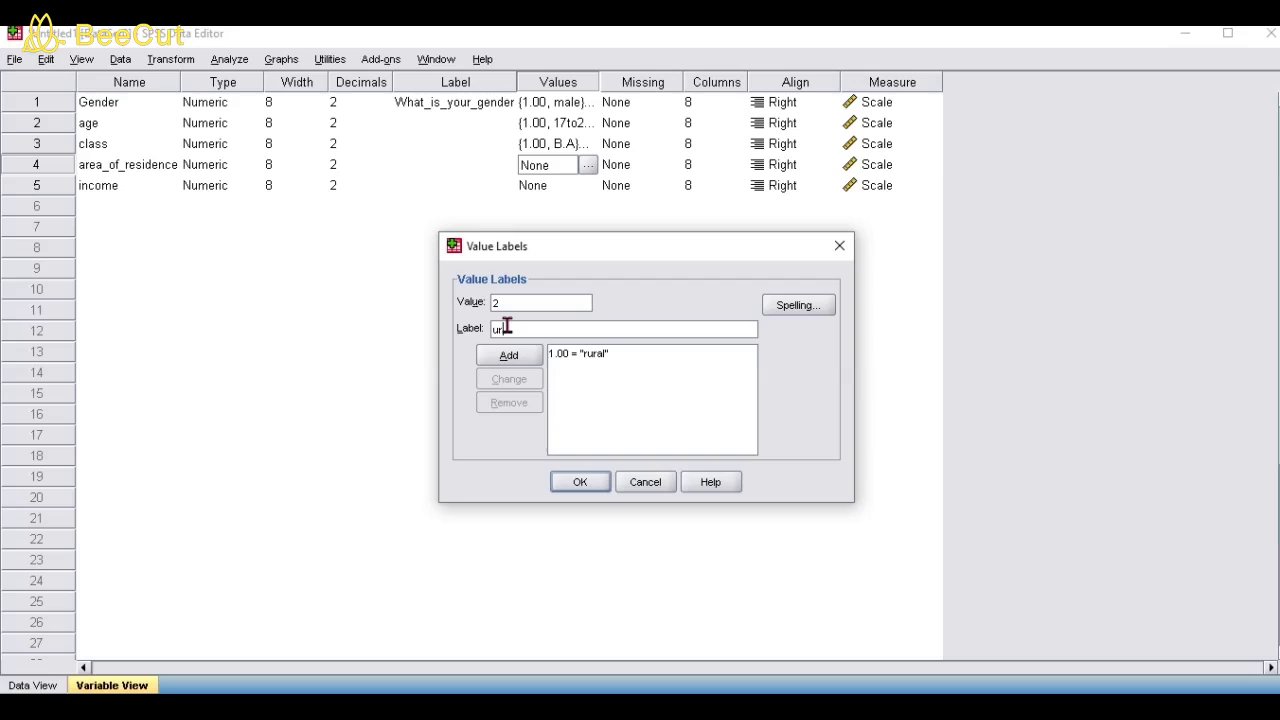
{"action": "type", "text": "ban"}
{"action": "left_click", "coordinate": [506, 356]}
{"action": "left_click", "coordinate": [566, 486]}
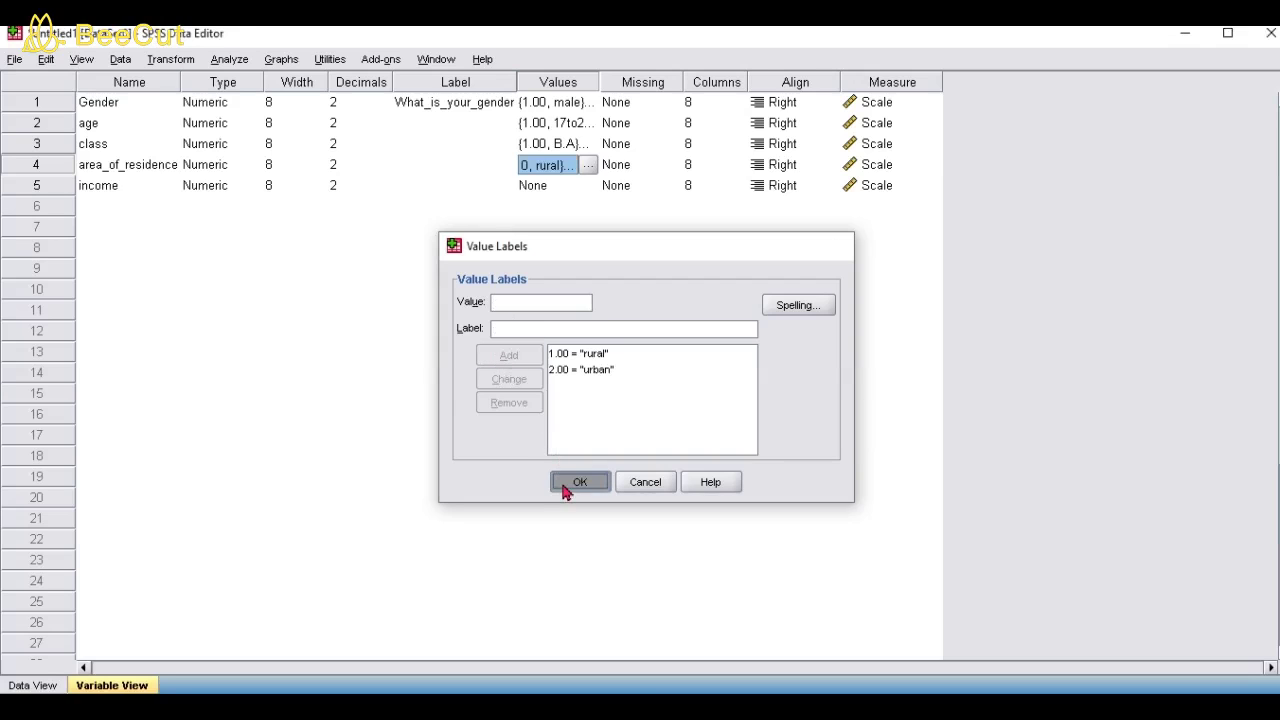
Open the value labels of the income variable and add value 1 with the label "10 -20".
{"action": "left_click", "coordinate": [561, 196]}
{"action": "left_click", "coordinate": [587, 188]}
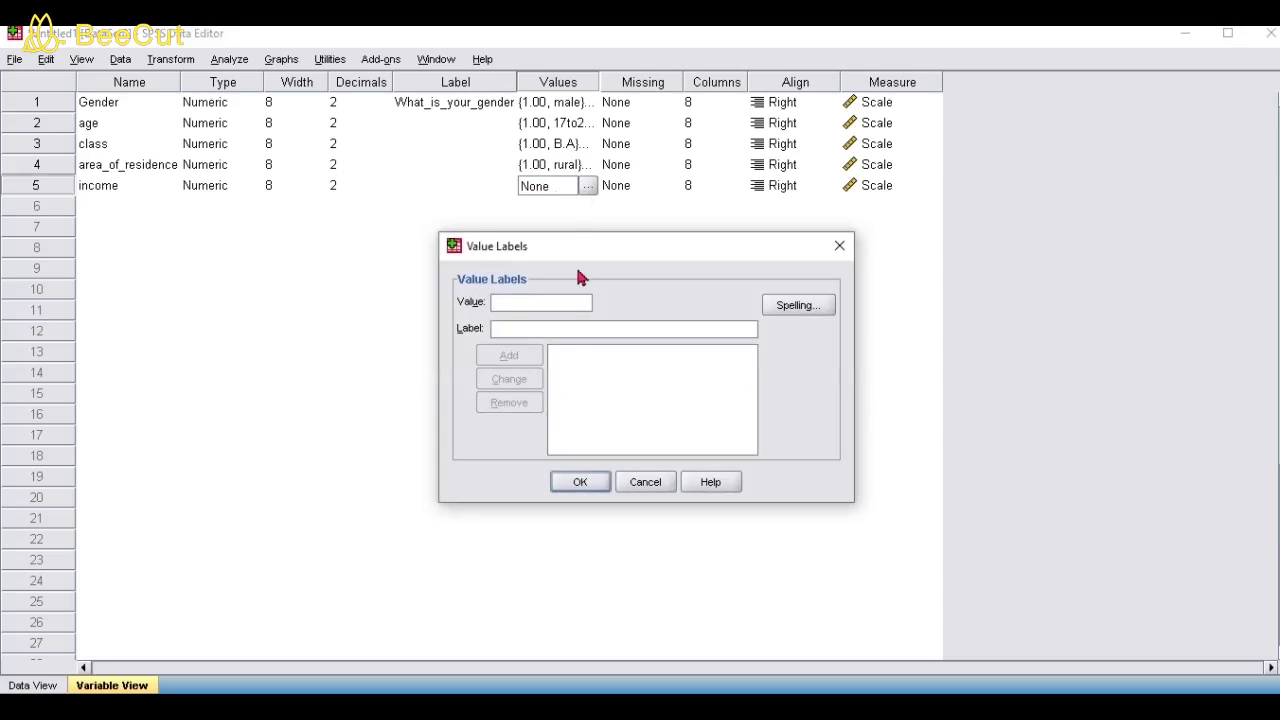
{"action": "type", "text": "11"}
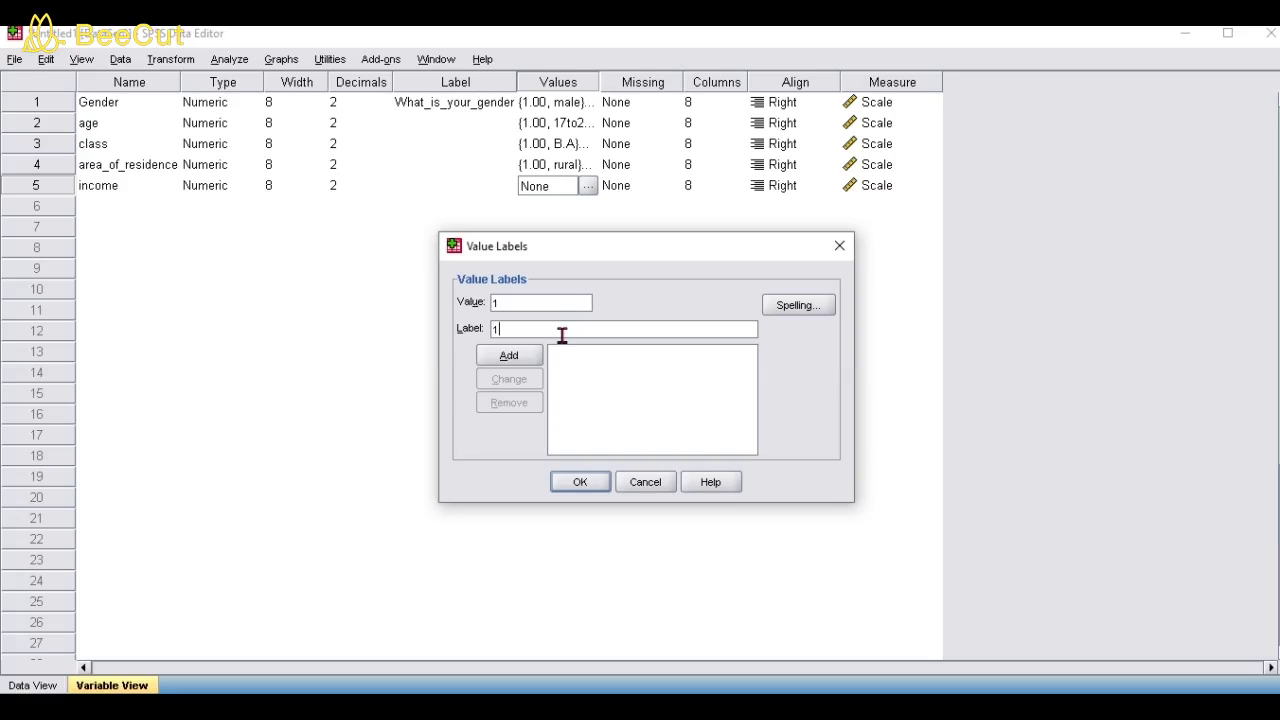
{"action": "type", "text": "0 -20"}
{"action": "left_click", "coordinate": [525, 355]}
Add value 2 with the label 21-30 to the income variable.
{"action": "type", "text": "2"}
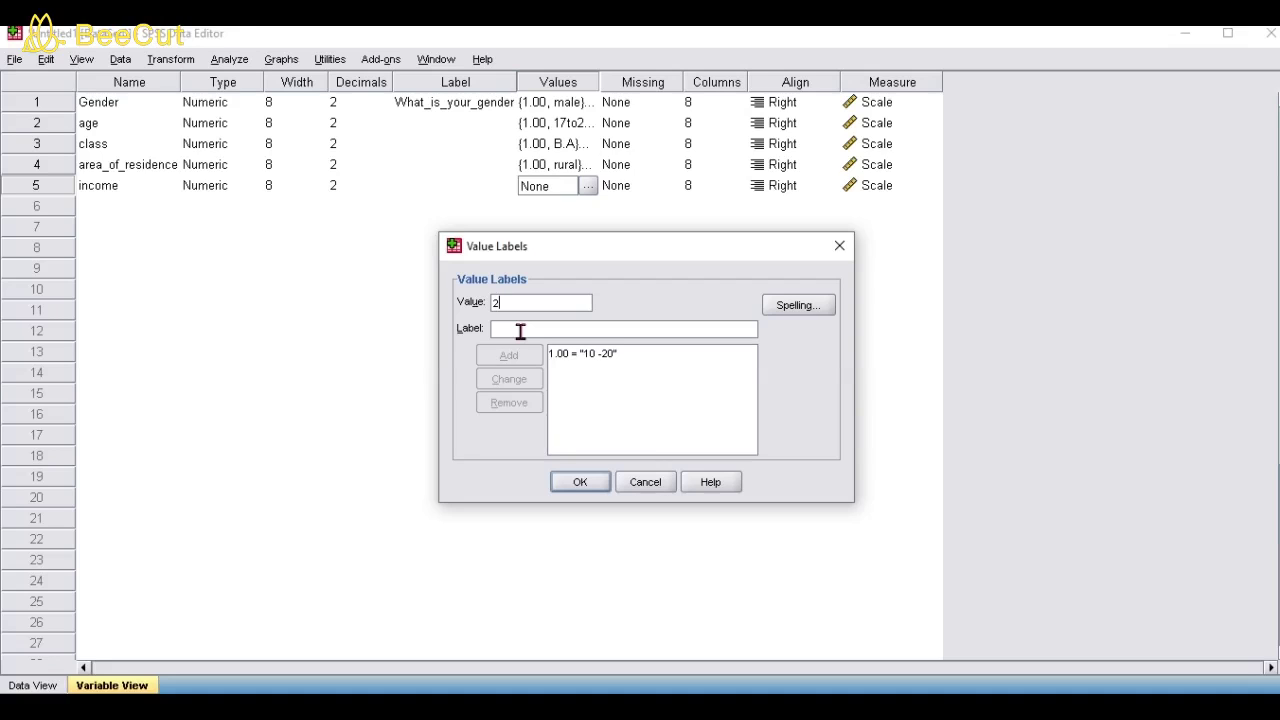
{"action": "type", "text": "2"}
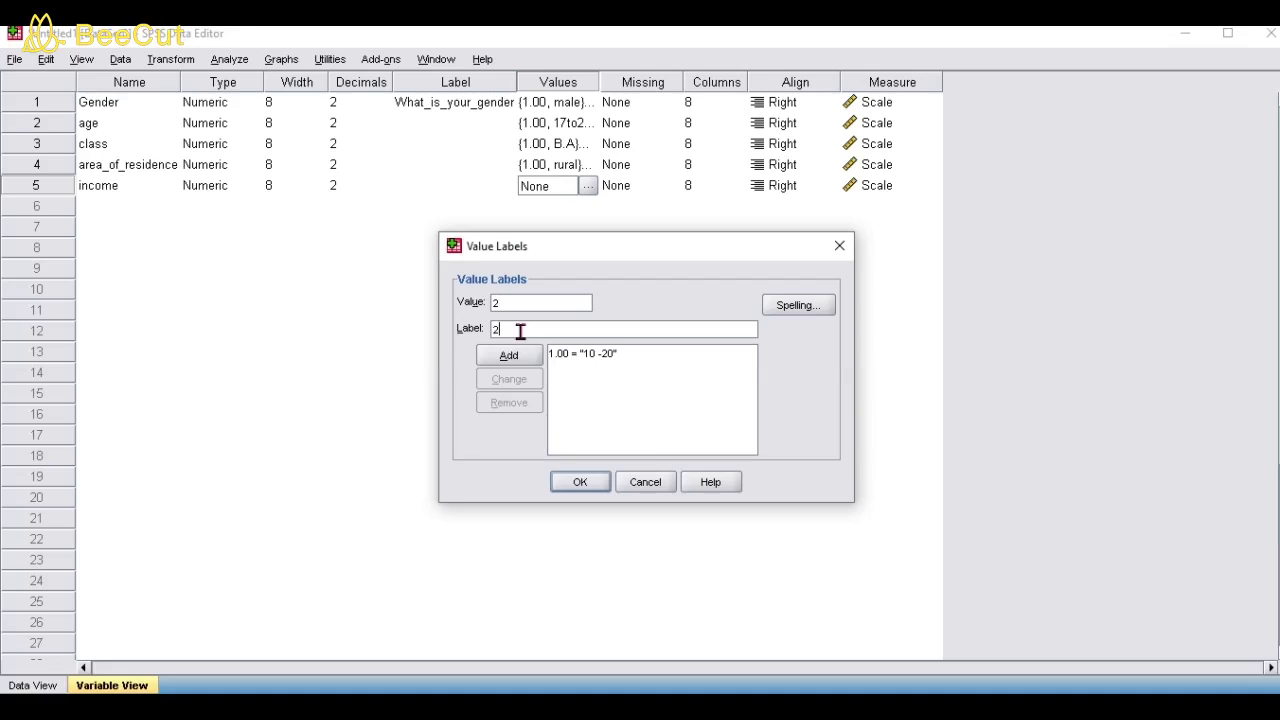
{"action": "type", "text": "1000"}
{"action": "key", "text": "BackSpace"}
{"action": "key", "text": "BackSpace"}
{"action": "key", "text": "BackSpace"}
{"action": "type", "text": "-30"}
{"action": "left_click", "coordinate": [505, 358]}
Add value 3 with the label 31-40 to the income variable.
{"action": "type", "text": "3"}
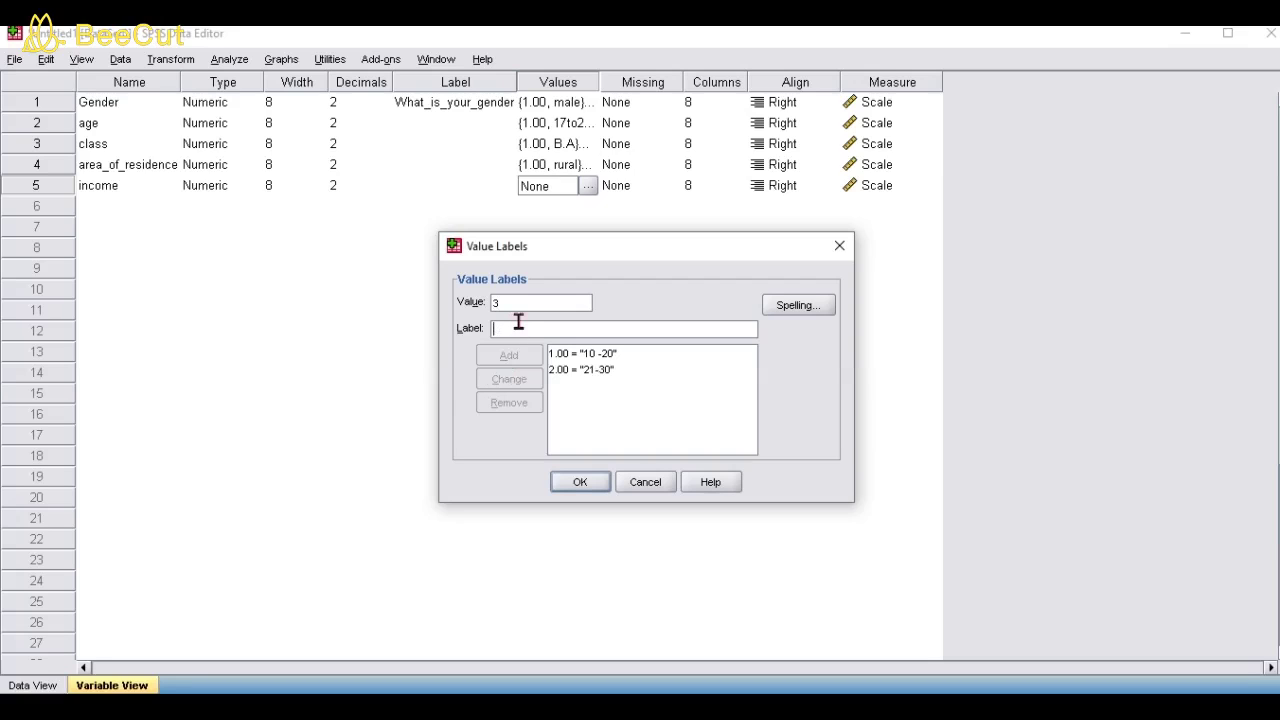
{"action": "left_click", "coordinate": [518, 323]}
{"action": "type", "text": "31-"}
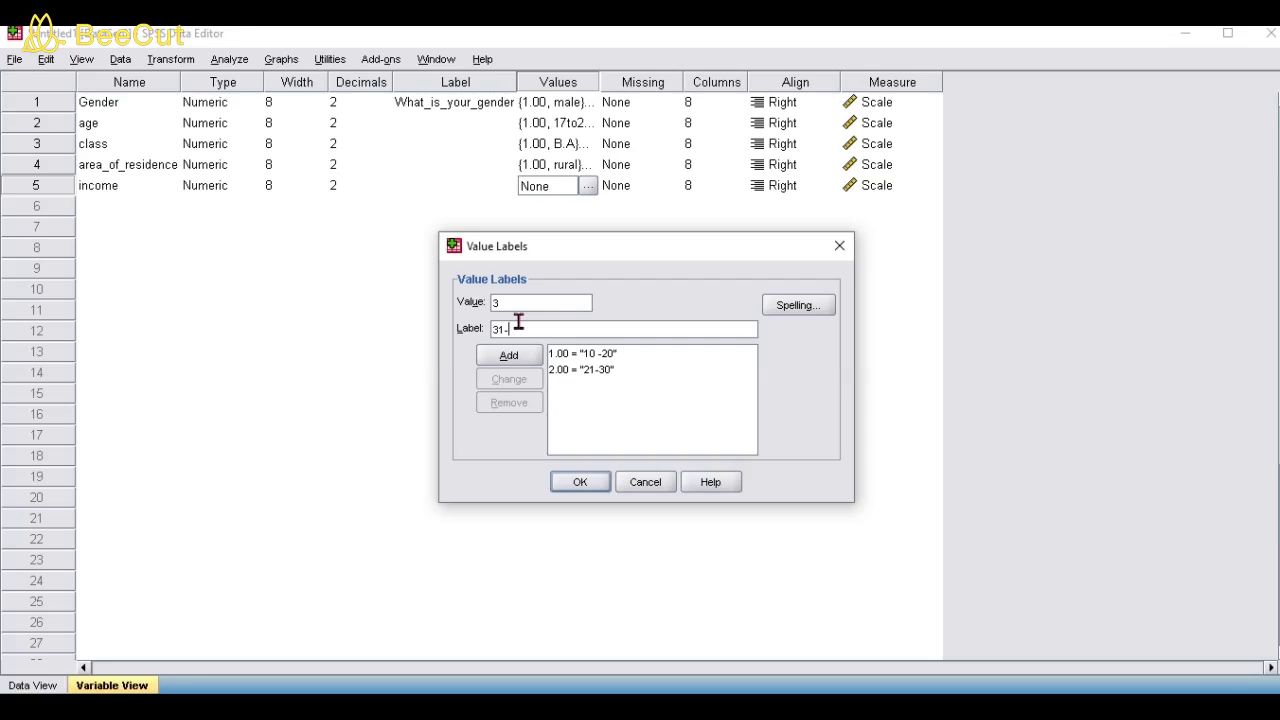
{"action": "type", "text": "40"}
{"action": "left_click", "coordinate": [509, 357]}
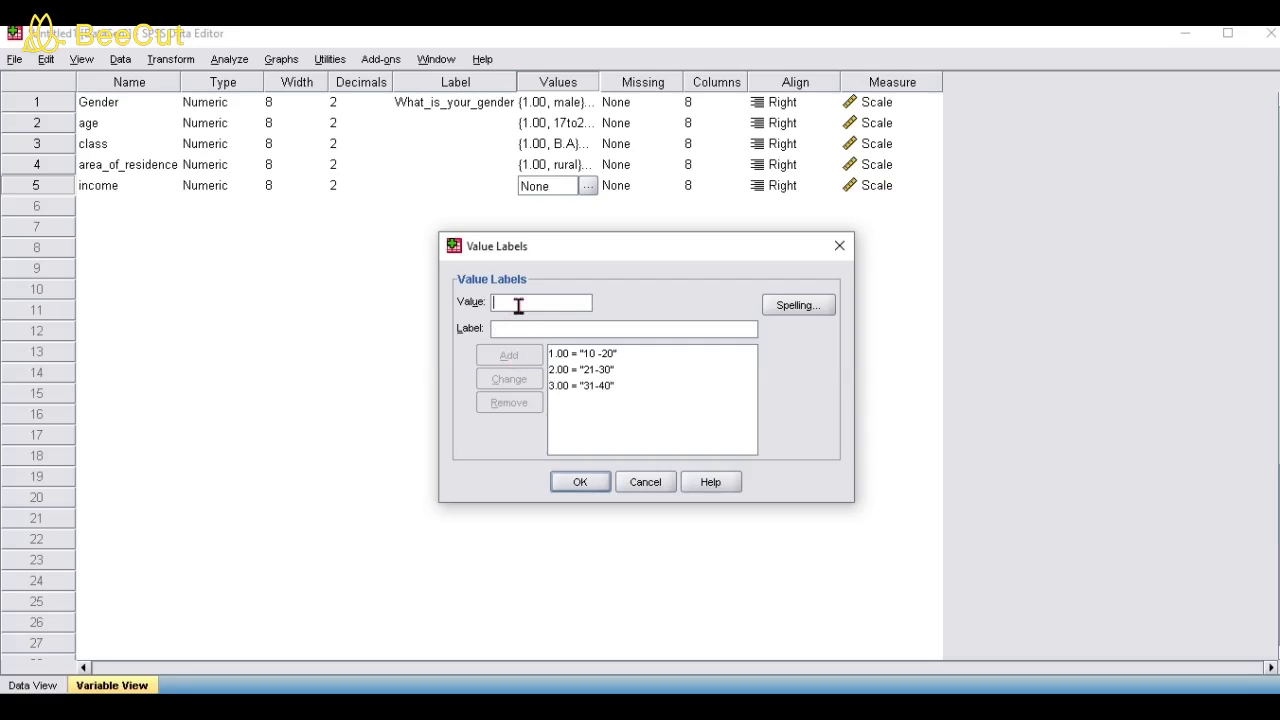
Add value 4 with the label 41-50 to the income variable.
{"action": "left_click", "coordinate": [518, 306]}
{"action": "type", "text": "44"}
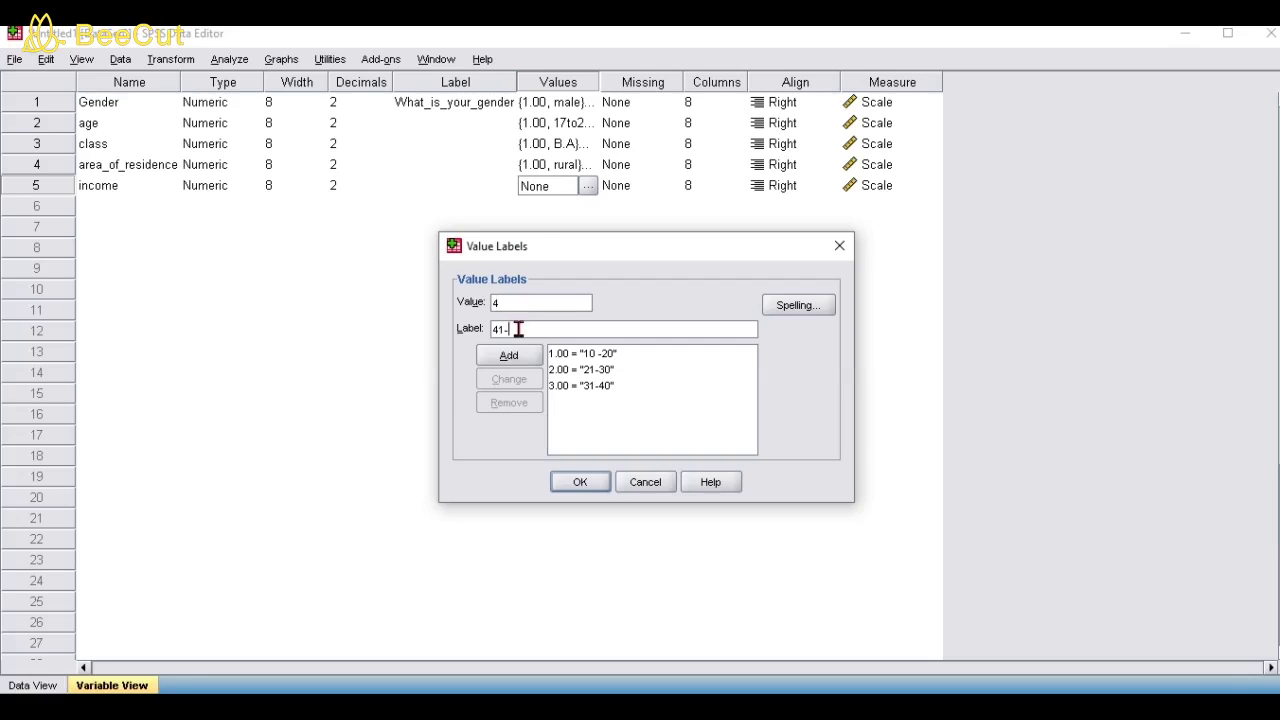
{"action": "type", "text": "1-50"}
{"action": "left_click", "coordinate": [518, 360]}
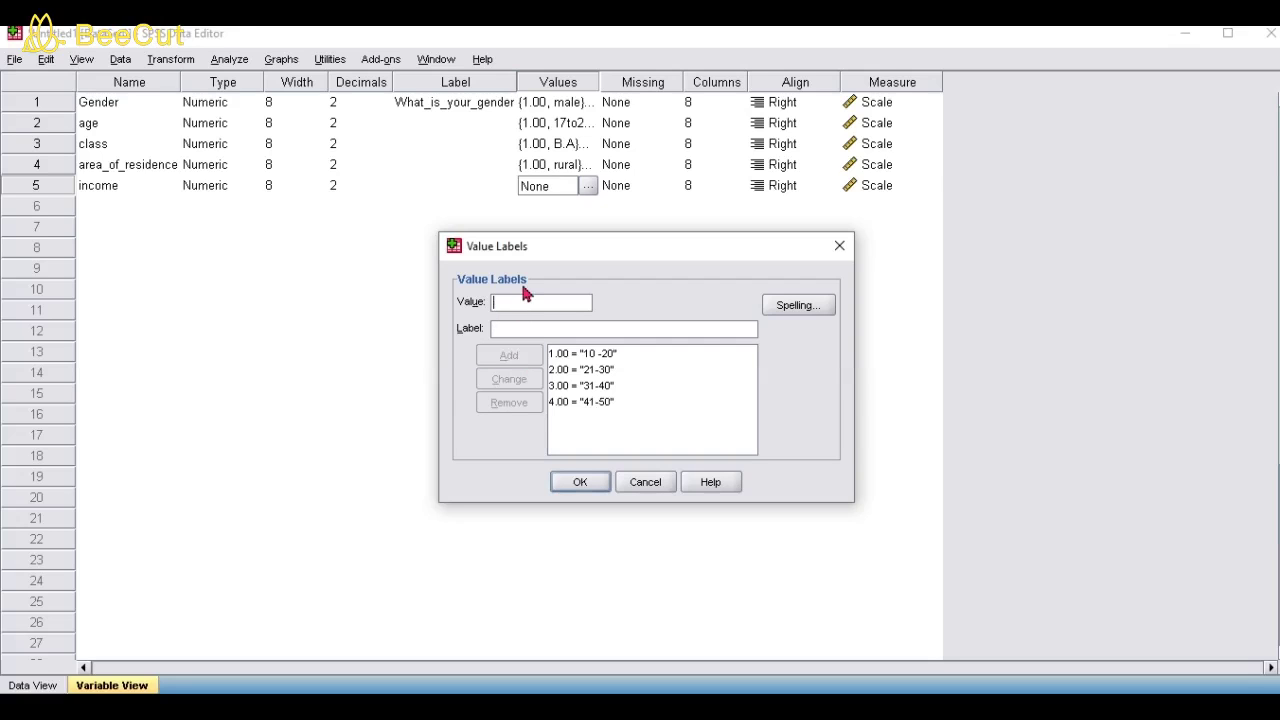
Add value 5 with the label other to the income variable and apply its value labels.
{"action": "type", "text": "5"}
{"action": "left_click", "coordinate": [514, 328]}
{"action": "type", "text": "othe"}
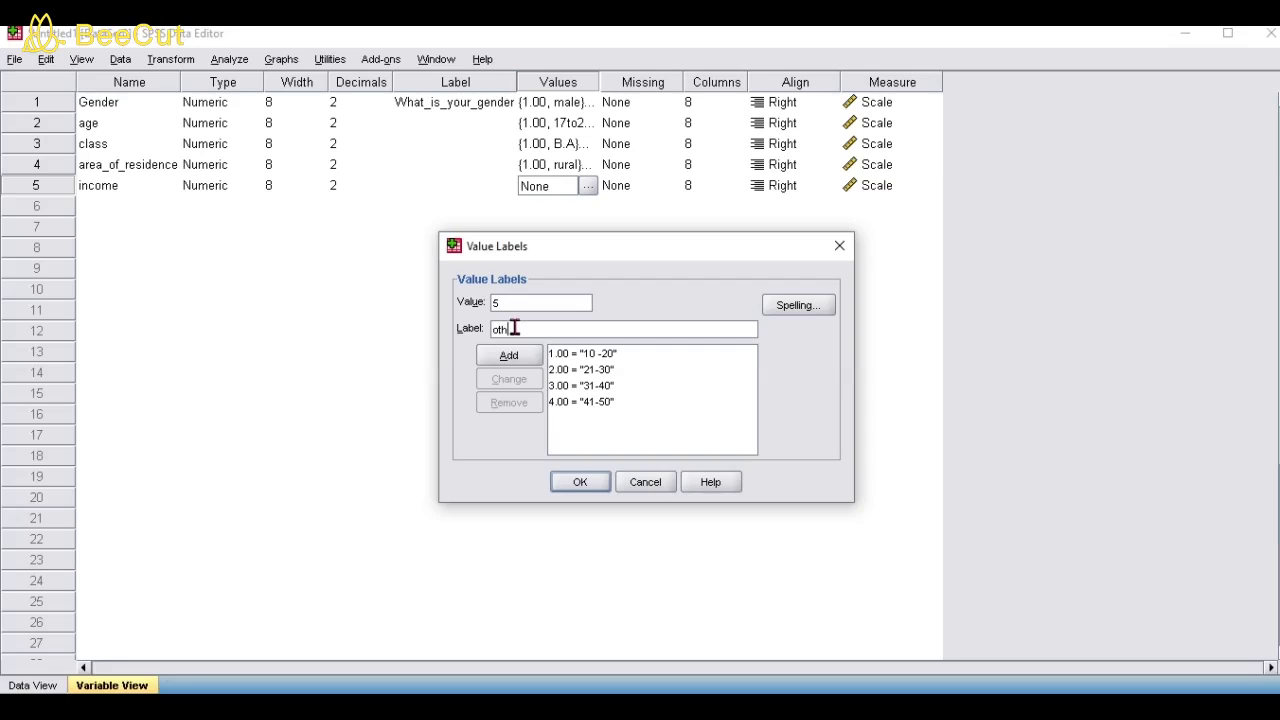
{"action": "type", "text": "r"}
{"action": "left_click", "coordinate": [524, 357]}
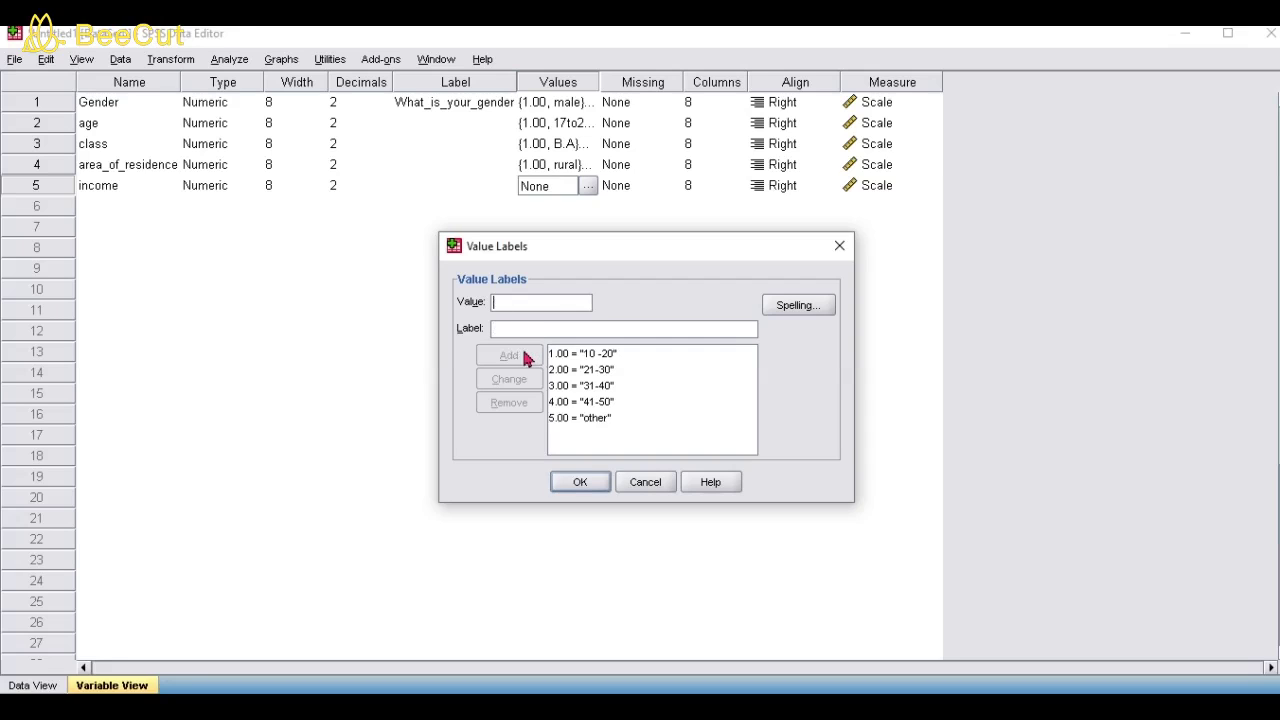
{"action": "left_click", "coordinate": [580, 482]}
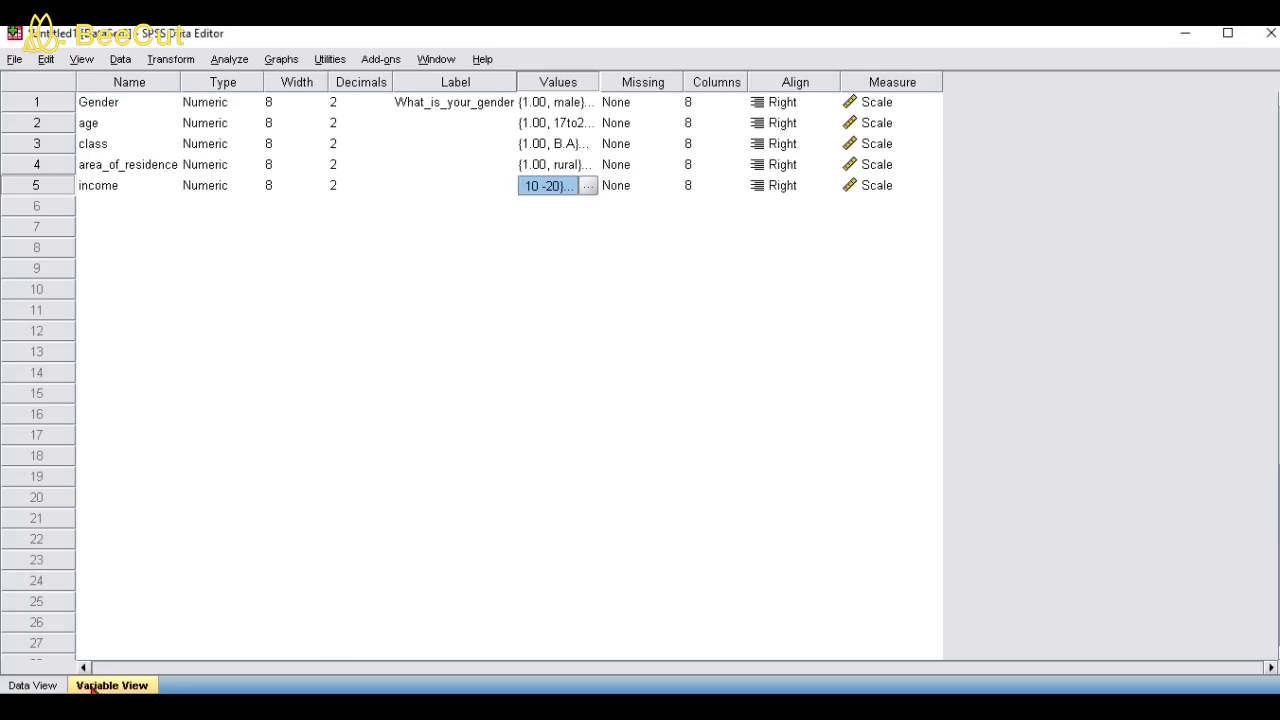
Examine the measurement level options offered for the Gender and age variables without changing them.
{"action": "left_click", "coordinate": [33, 685]}
{"action": "left_click", "coordinate": [111, 685]}
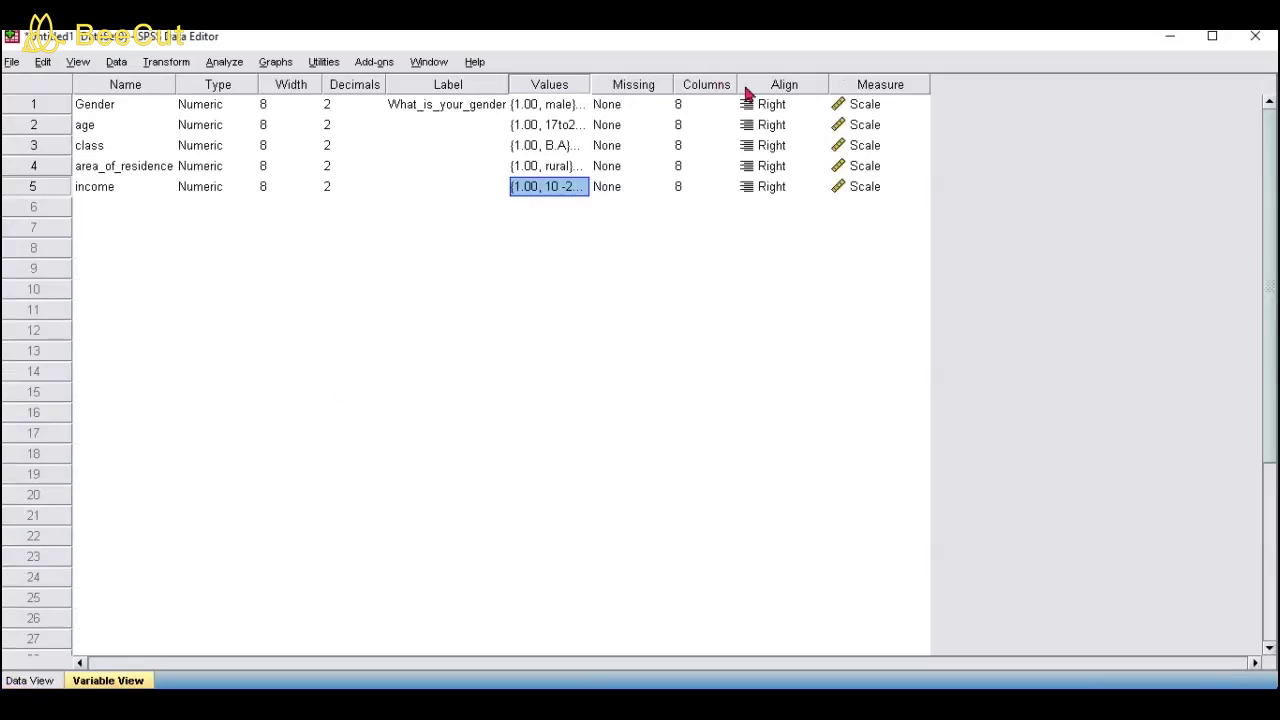
{"action": "left_click", "coordinate": [880, 111]}
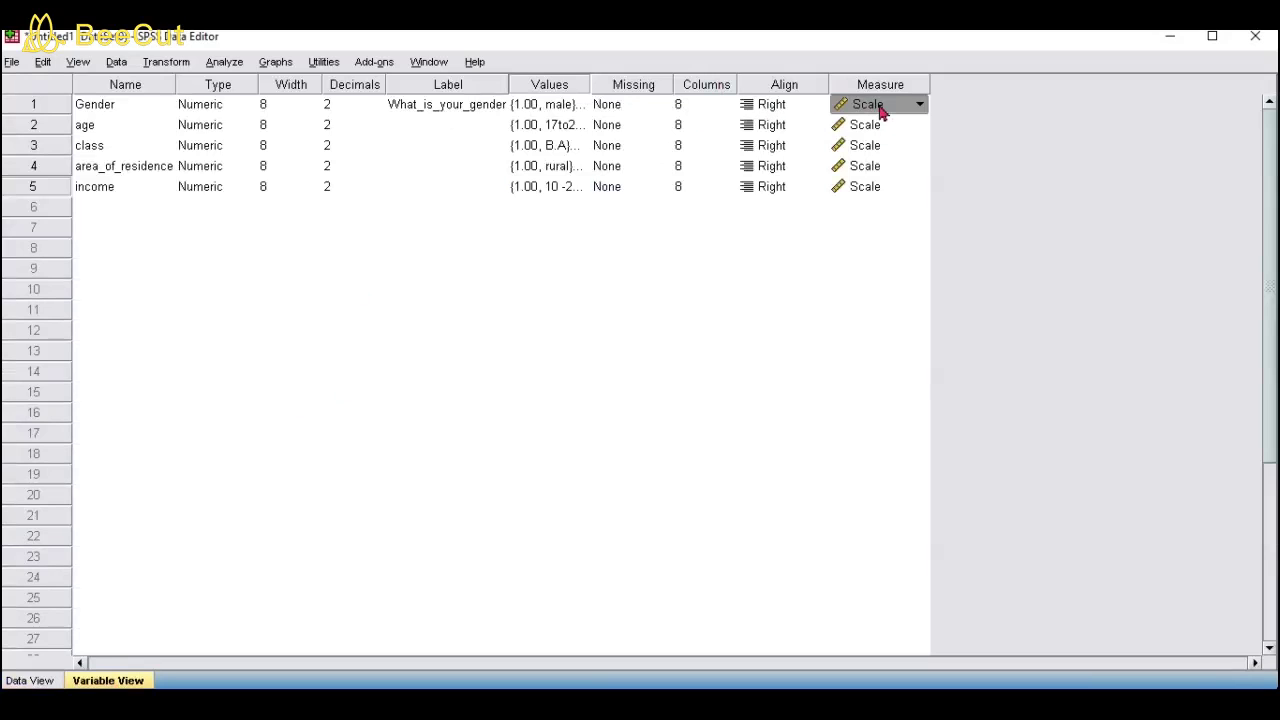
{"action": "left_click", "coordinate": [885, 108]}
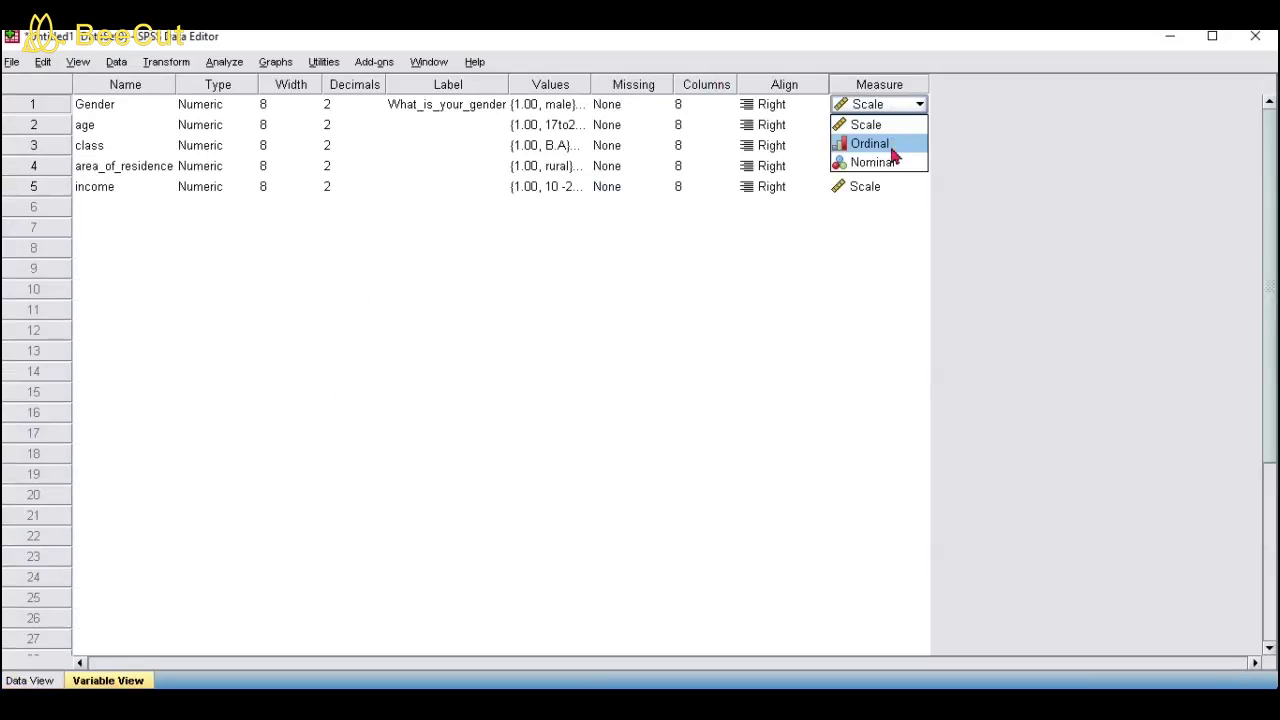
{"action": "left_click", "coordinate": [975, 143]}
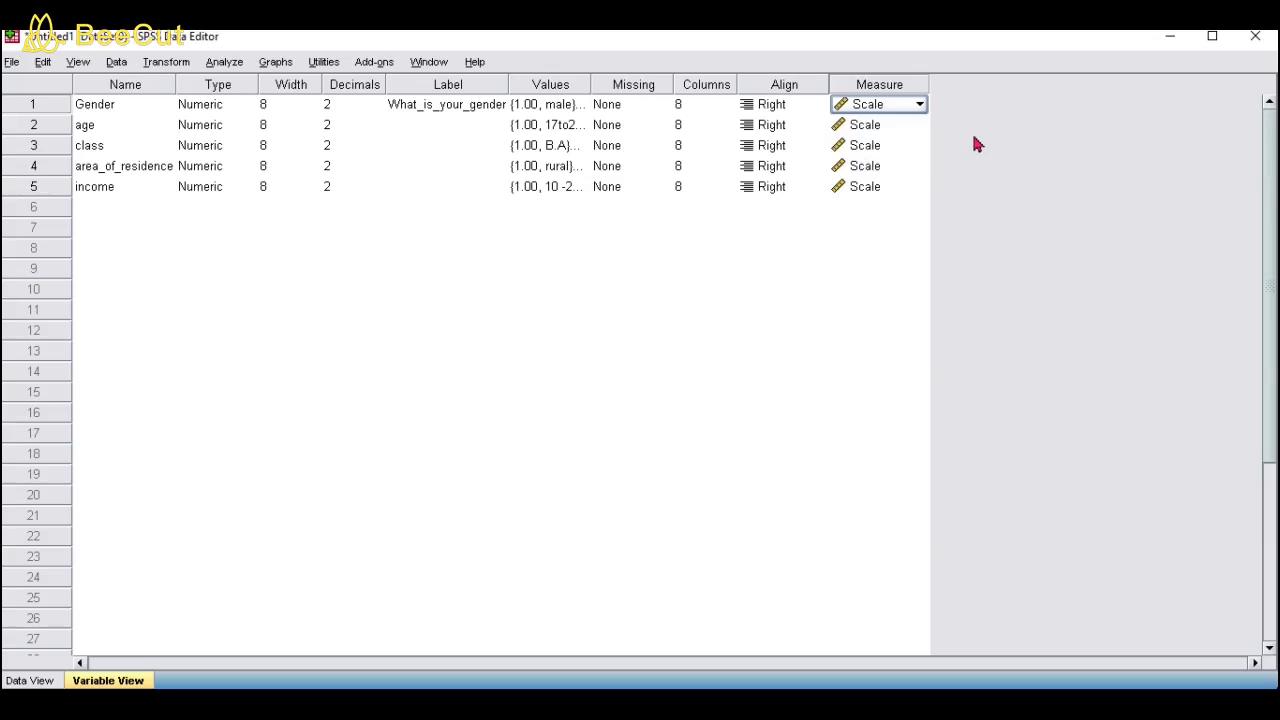
{"action": "left_click", "coordinate": [889, 130]}
{"action": "left_click", "coordinate": [912, 131]}
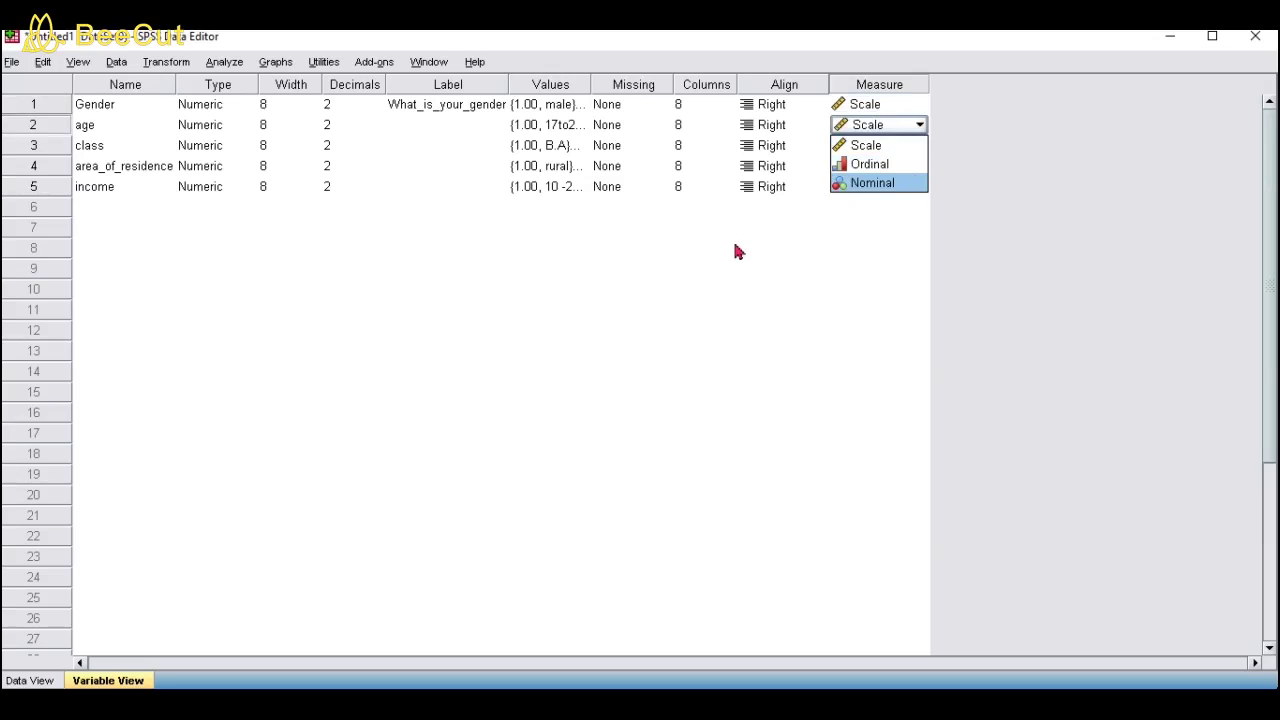
{"action": "left_click", "coordinate": [768, 210]}
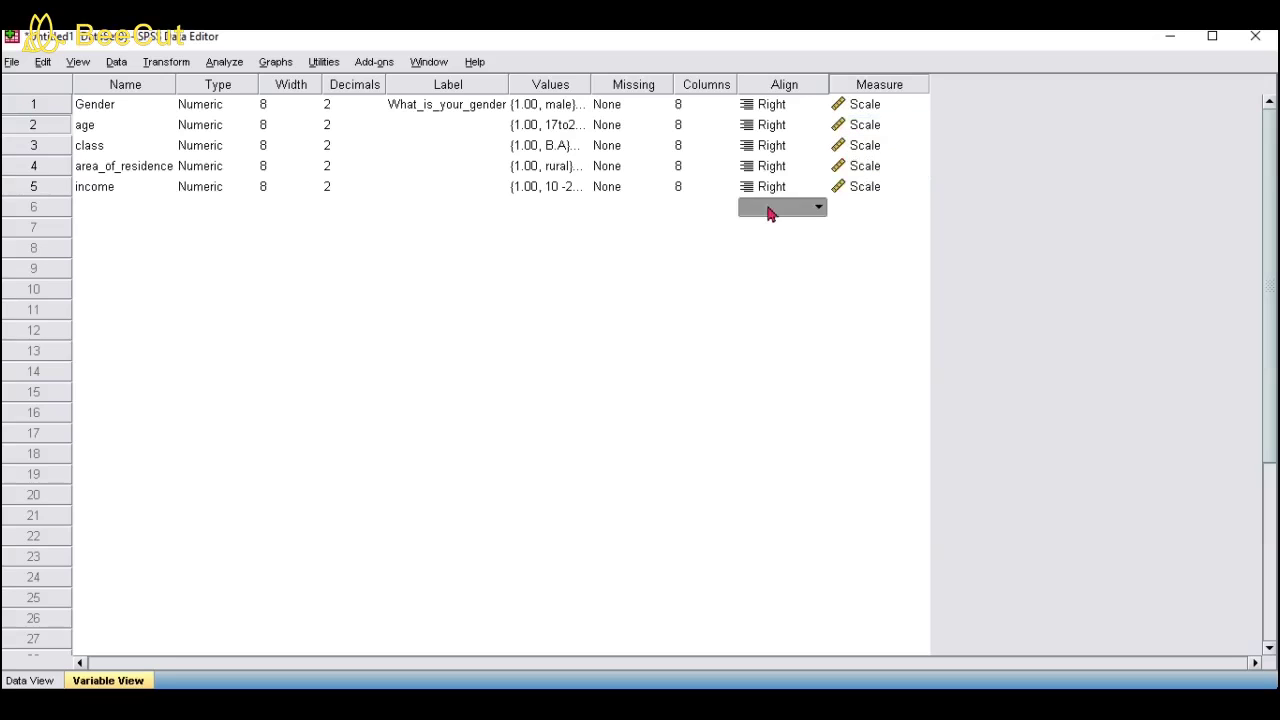
{"action": "left_click", "coordinate": [874, 130]}
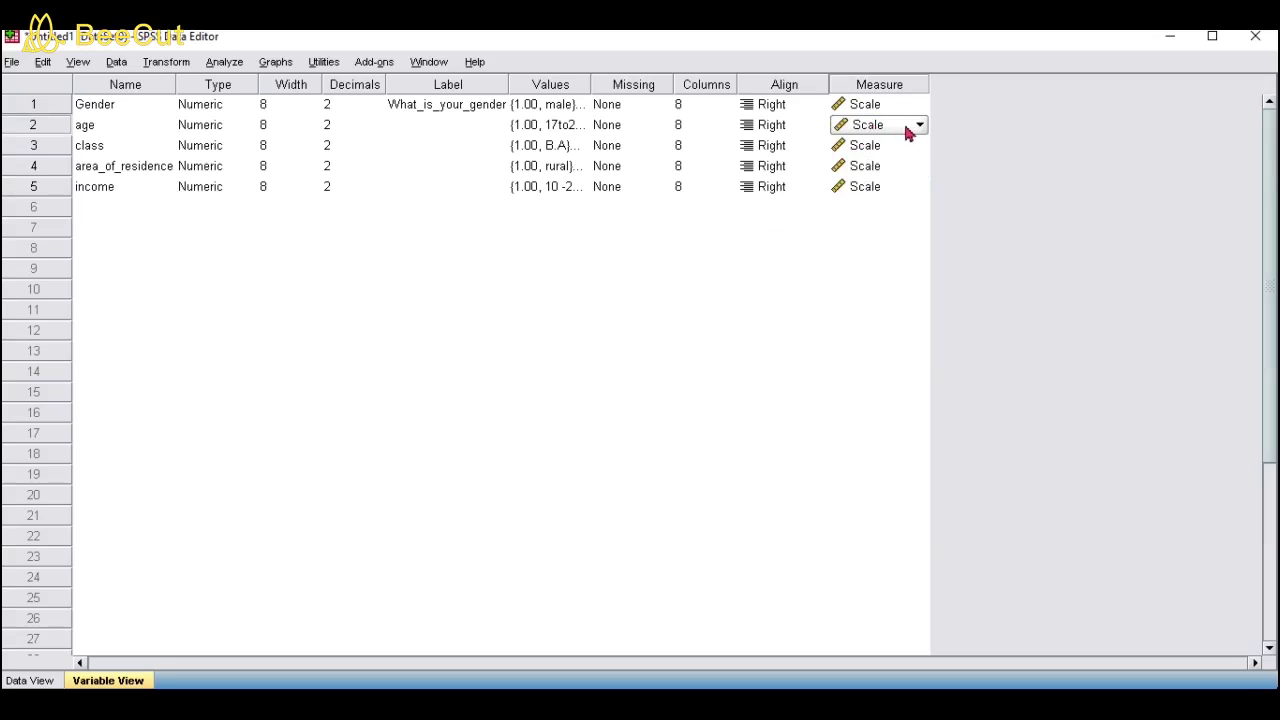
{"action": "left_click", "coordinate": [912, 128]}
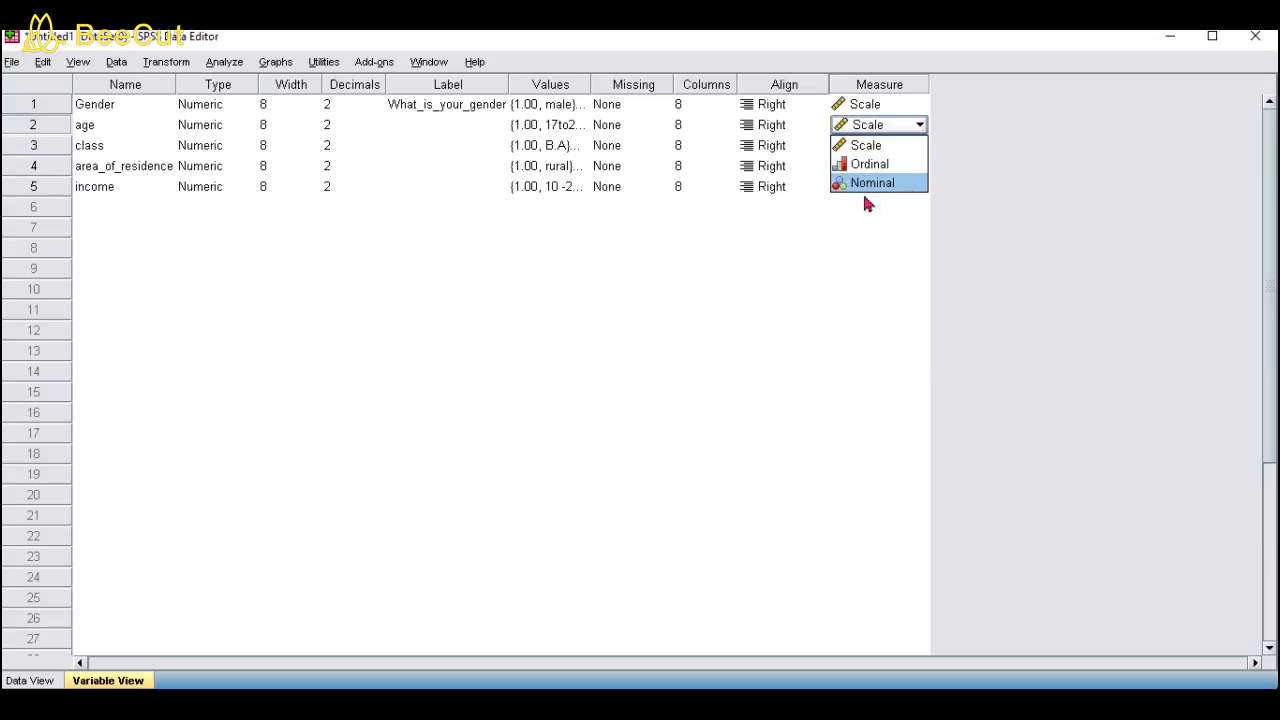
{"action": "left_click", "coordinate": [779, 213]}
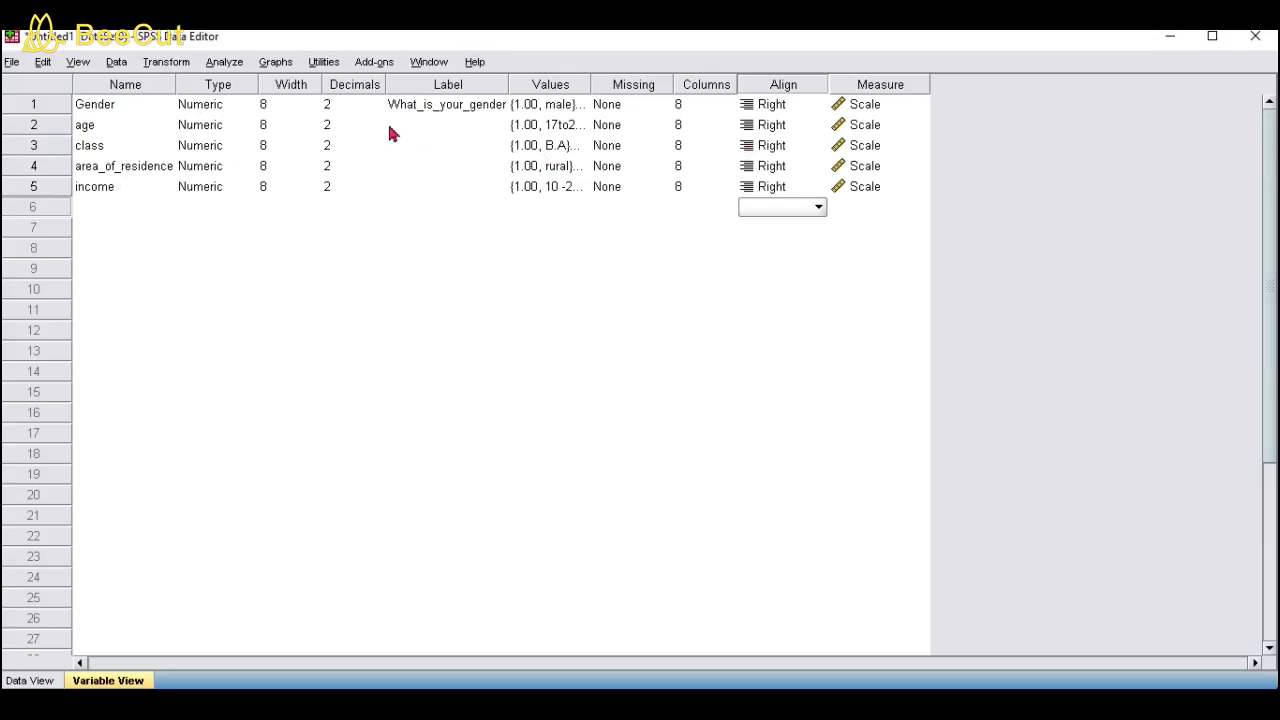
Start the first case in the data sheet by entering 1 for Gender and 1 for age.
{"action": "left_click", "coordinate": [20, 680]}
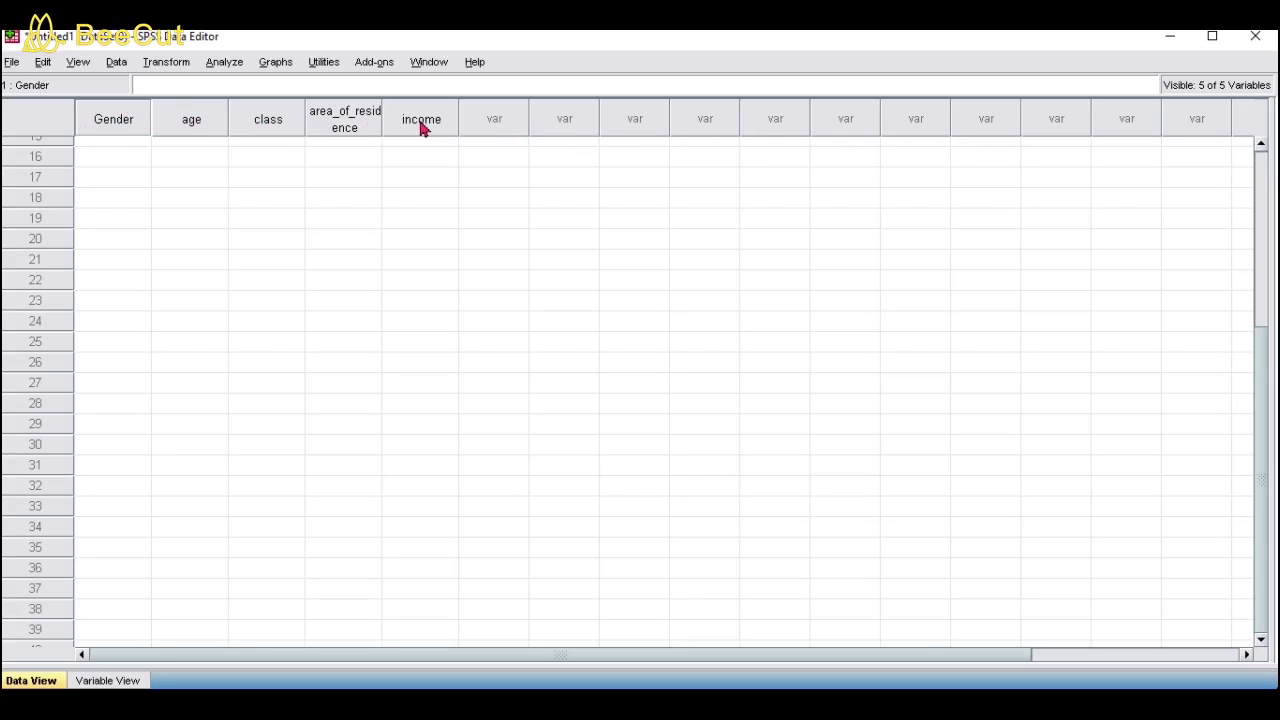
{"action": "left_click", "coordinate": [110, 141]}
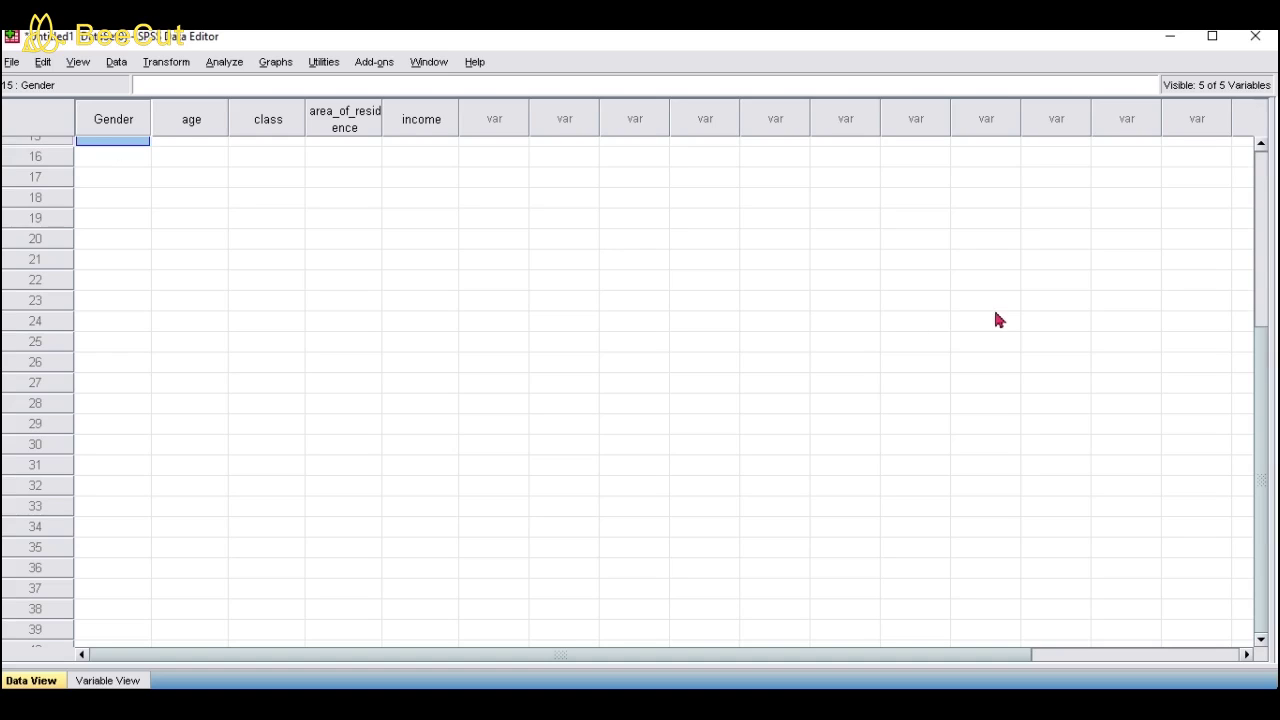
{"action": "scroll", "coordinate": [1258, 254], "scroll_direction": "up", "scroll_amount": 5}
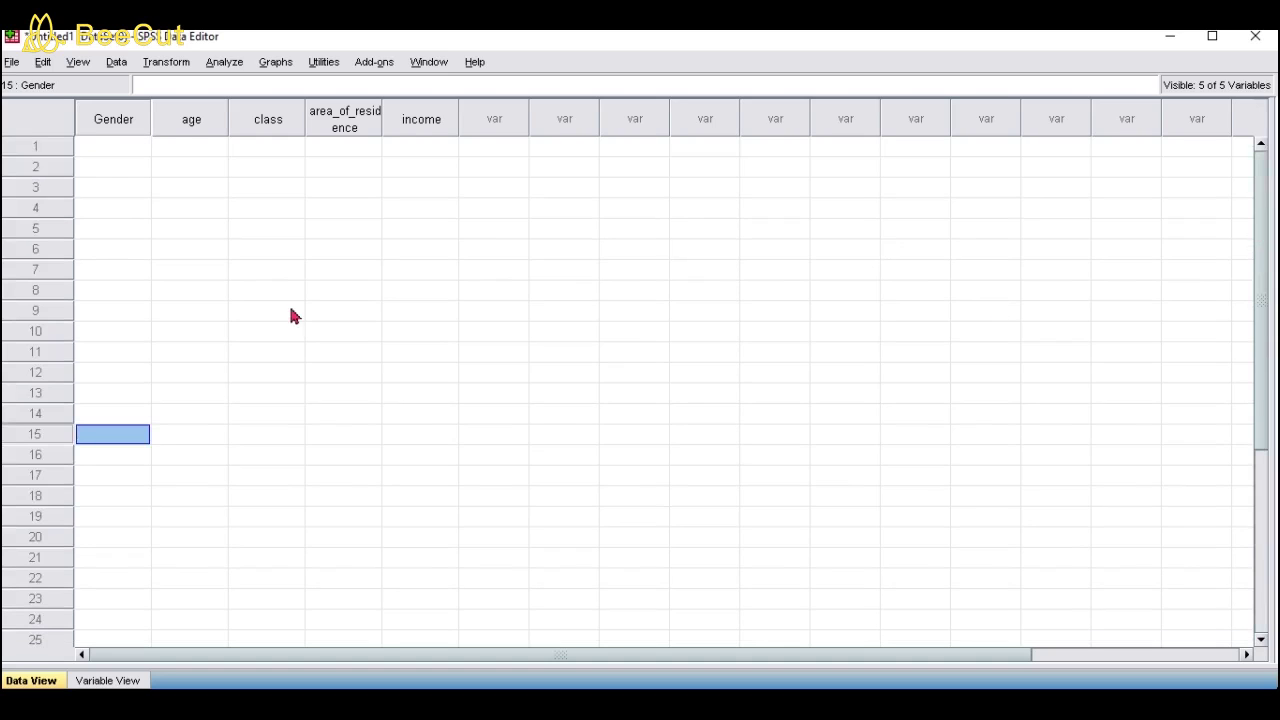
{"action": "left_click", "coordinate": [122, 148]}
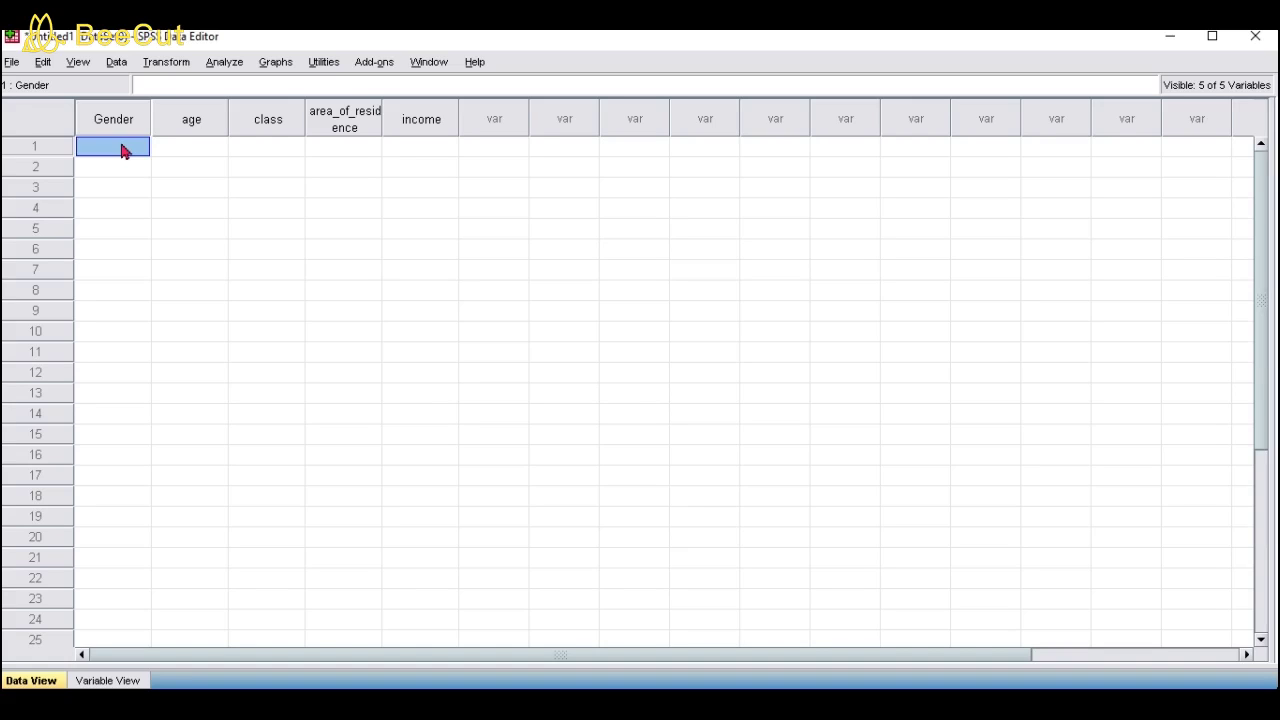
{"action": "type", "text": "1"}
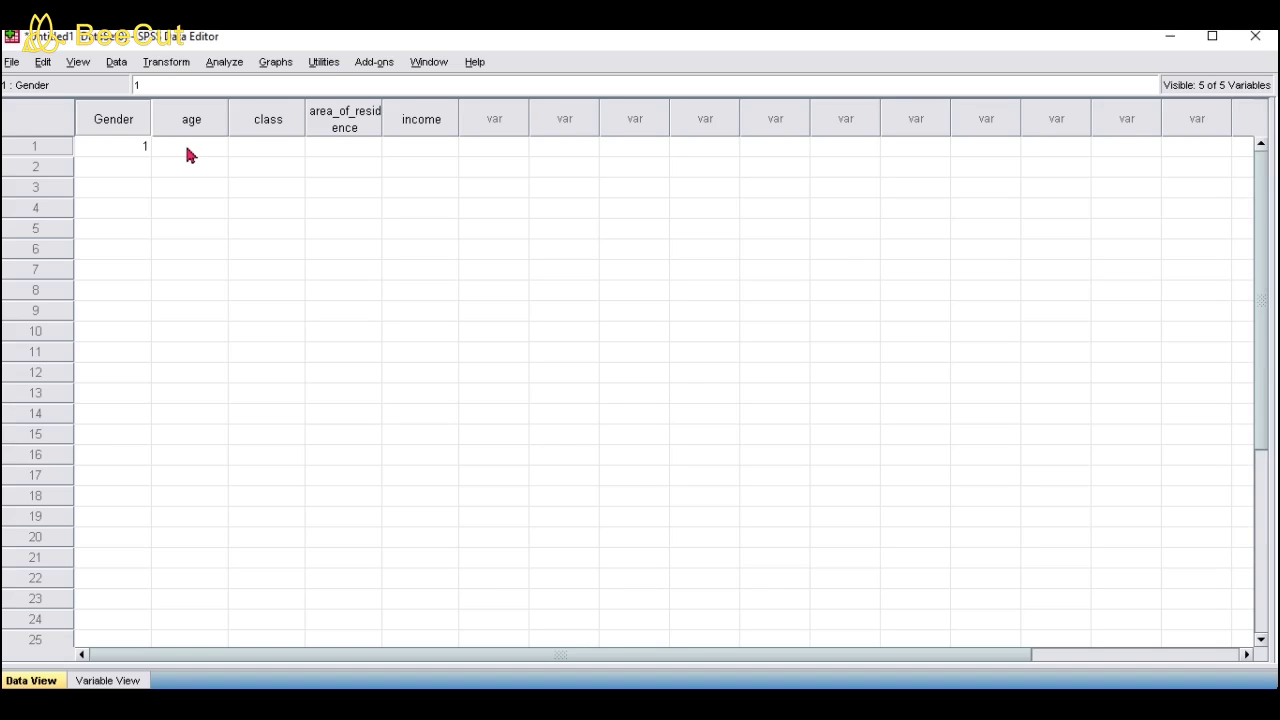
{"action": "left_click", "coordinate": [216, 155]}
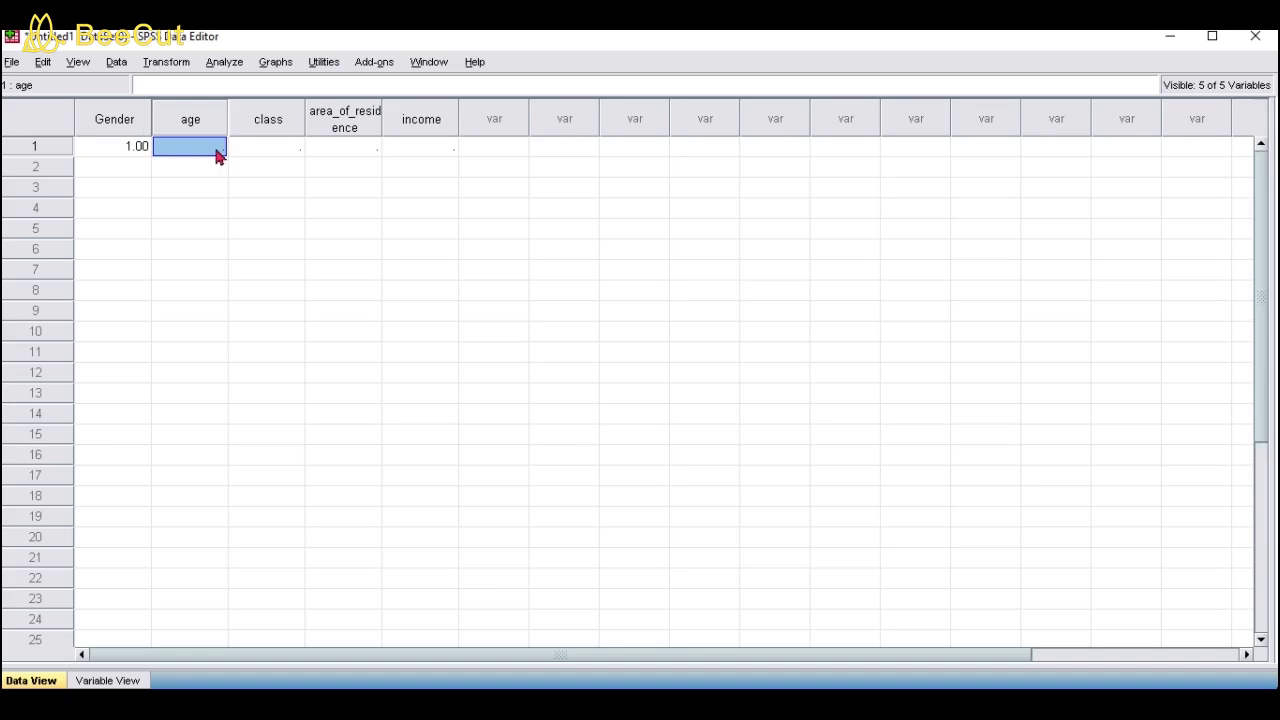
{"action": "type", "text": "1"}
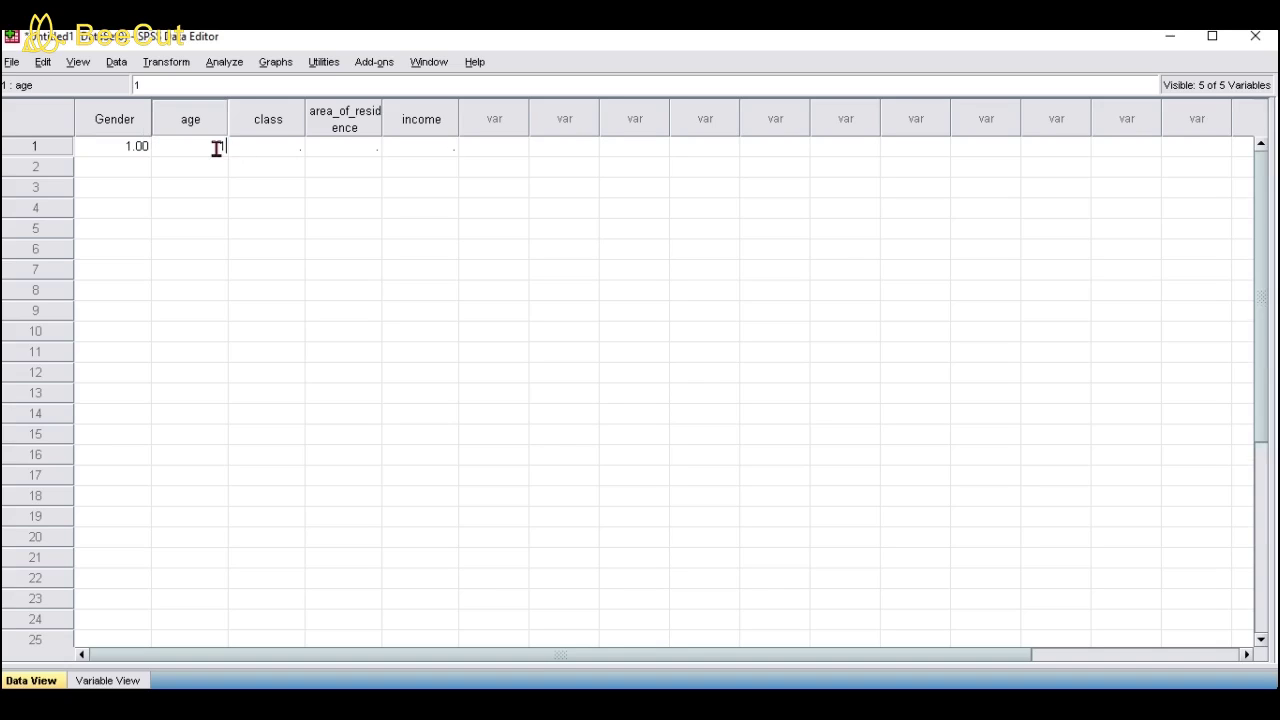
Complete the first case with the value 2 for class, area_of_residence and income.
{"action": "left_click", "coordinate": [286, 155]}
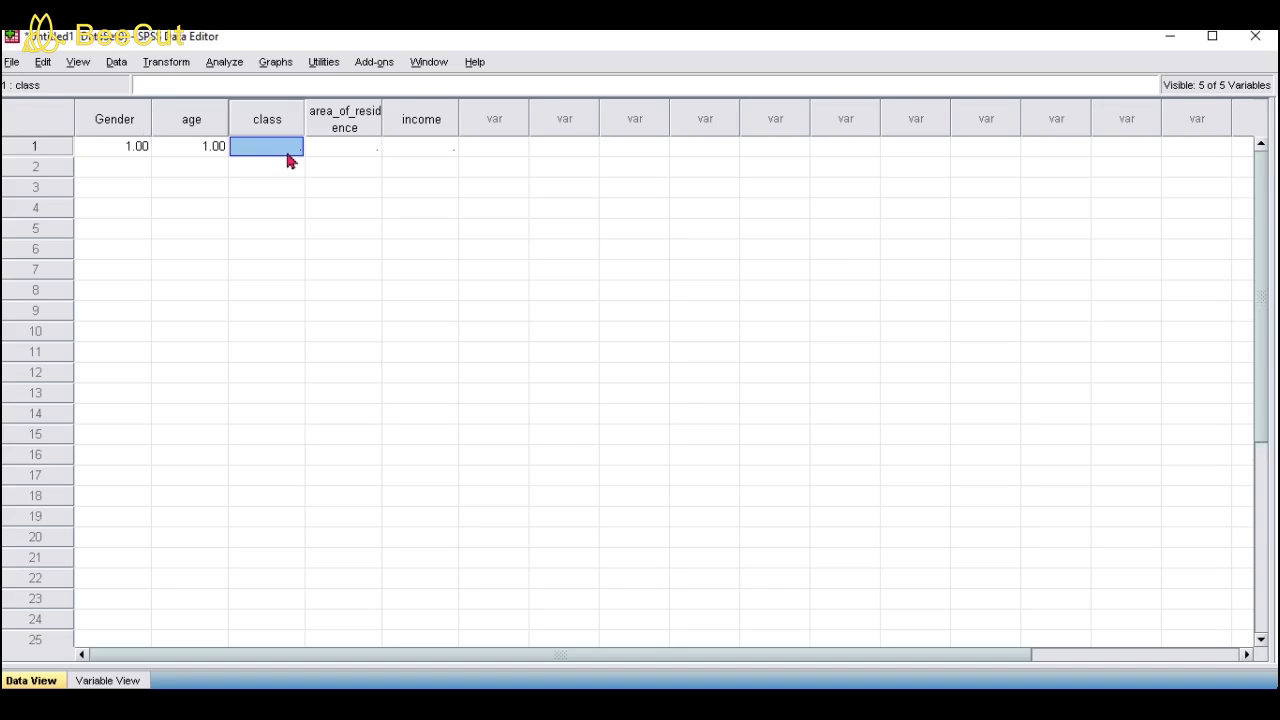
{"action": "type", "text": "2"}
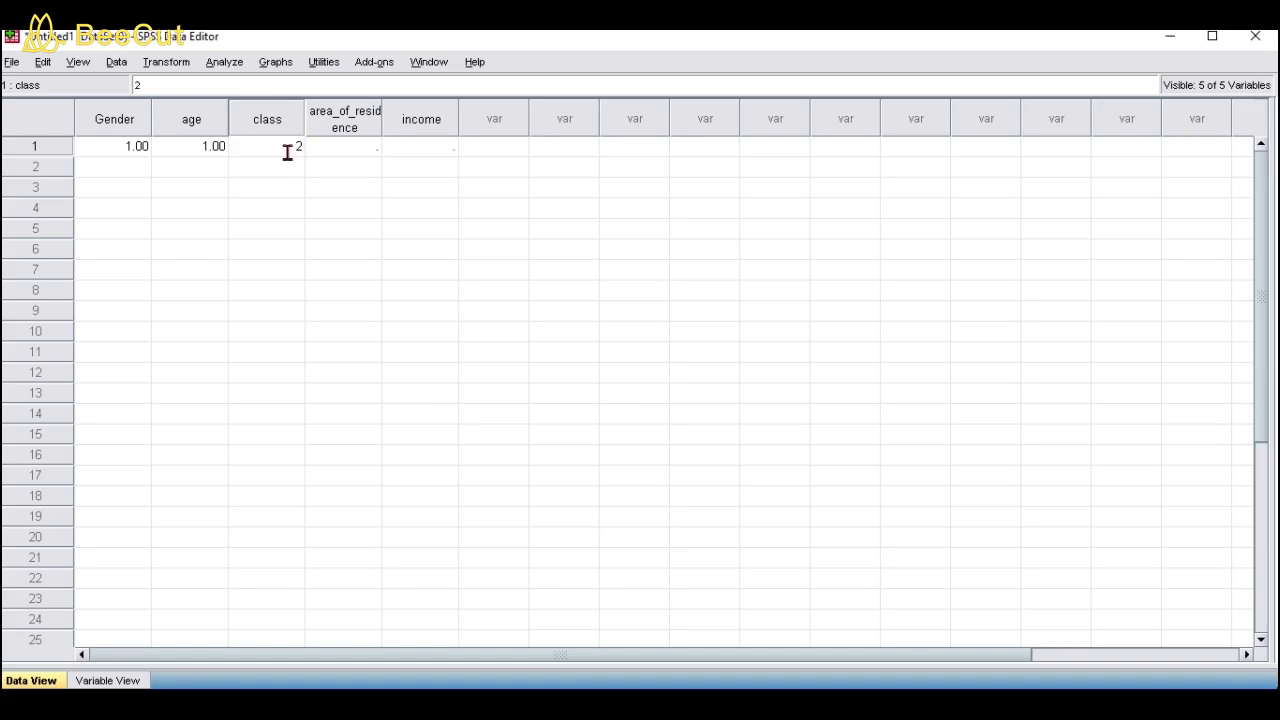
{"action": "left_click", "coordinate": [357, 150]}
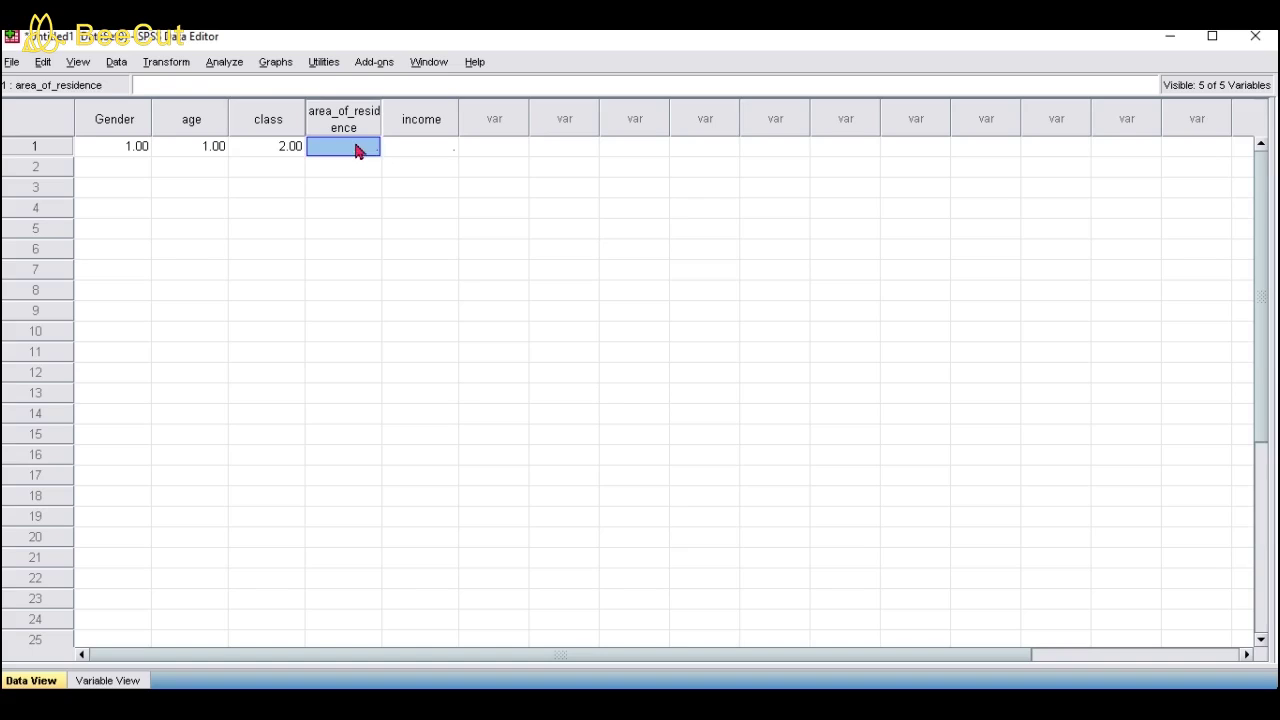
{"action": "type", "text": "2"}
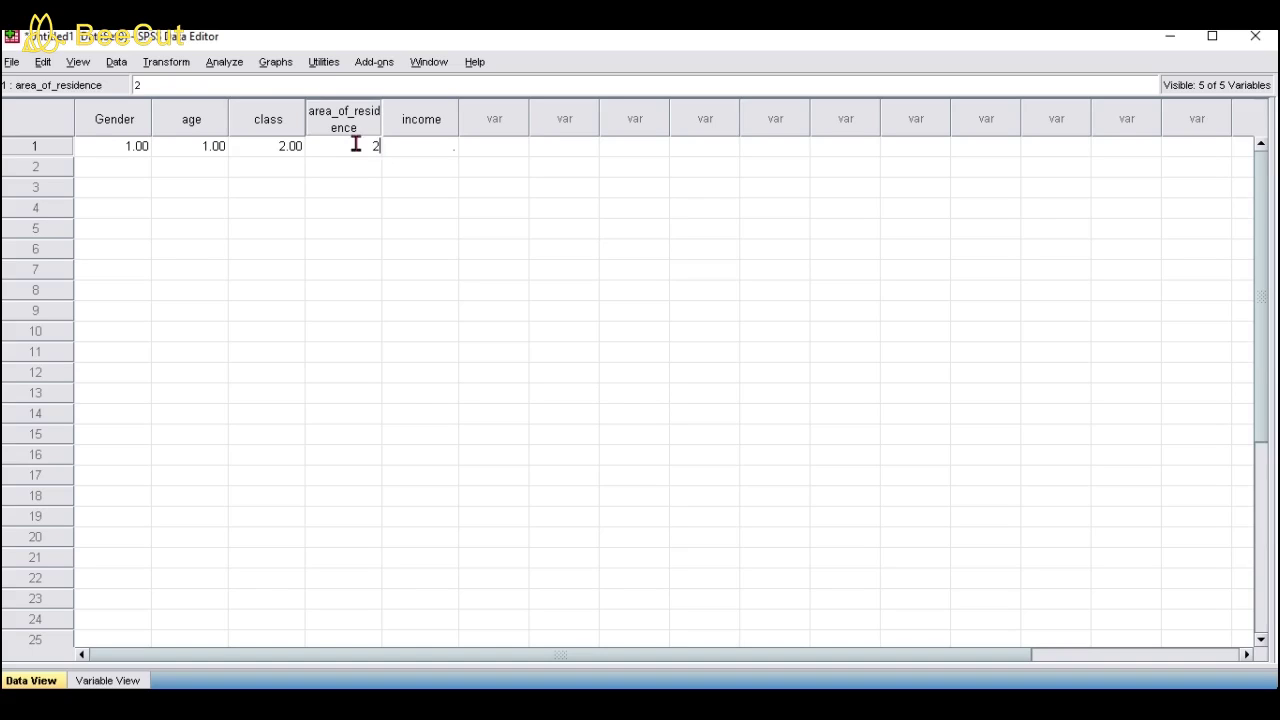
{"action": "left_click", "coordinate": [432, 146]}
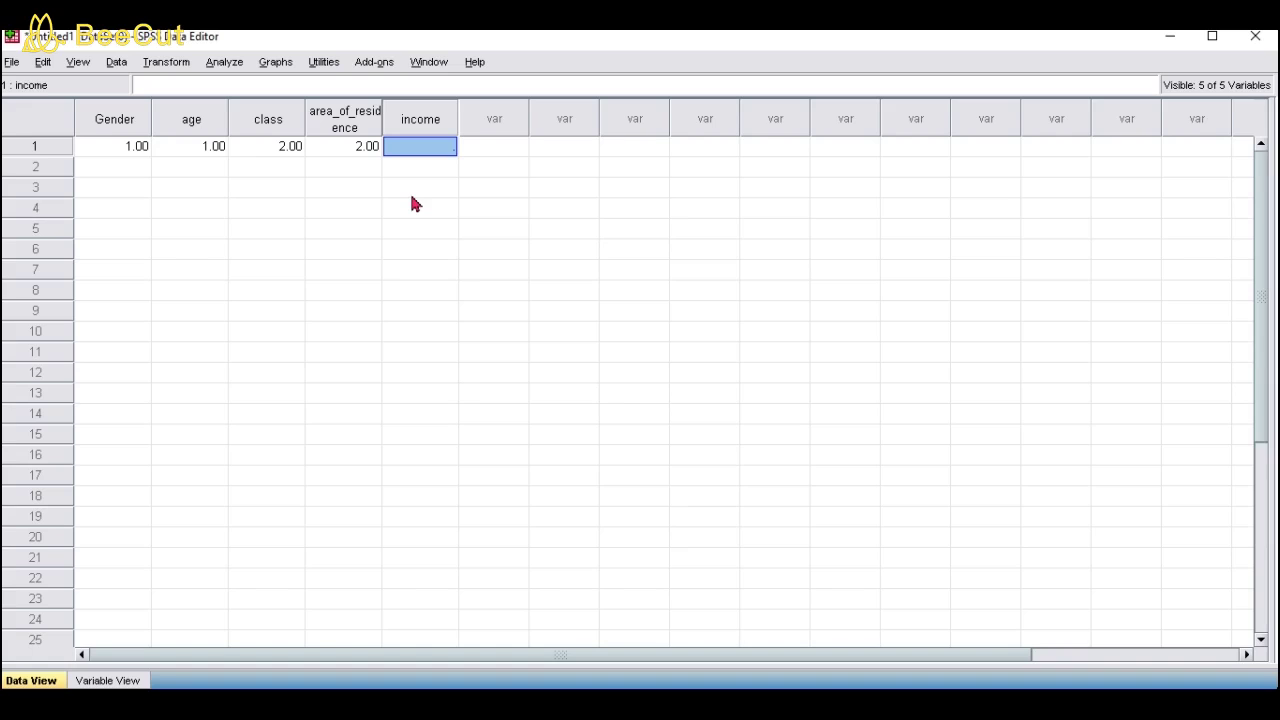
{"action": "type", "text": "2"}
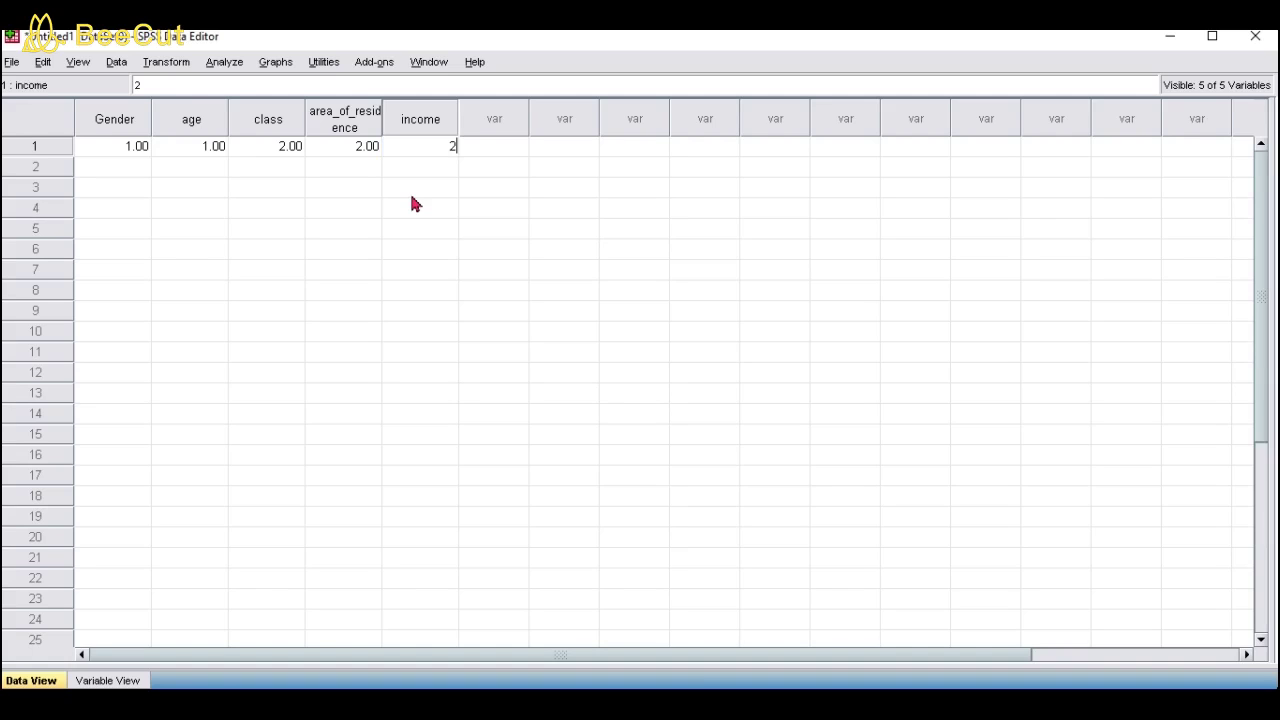
Enter the second case with 2 for Gender and age, 1 for class and area_of_residence, and 3 for income.
{"action": "left_click", "coordinate": [134, 173]}
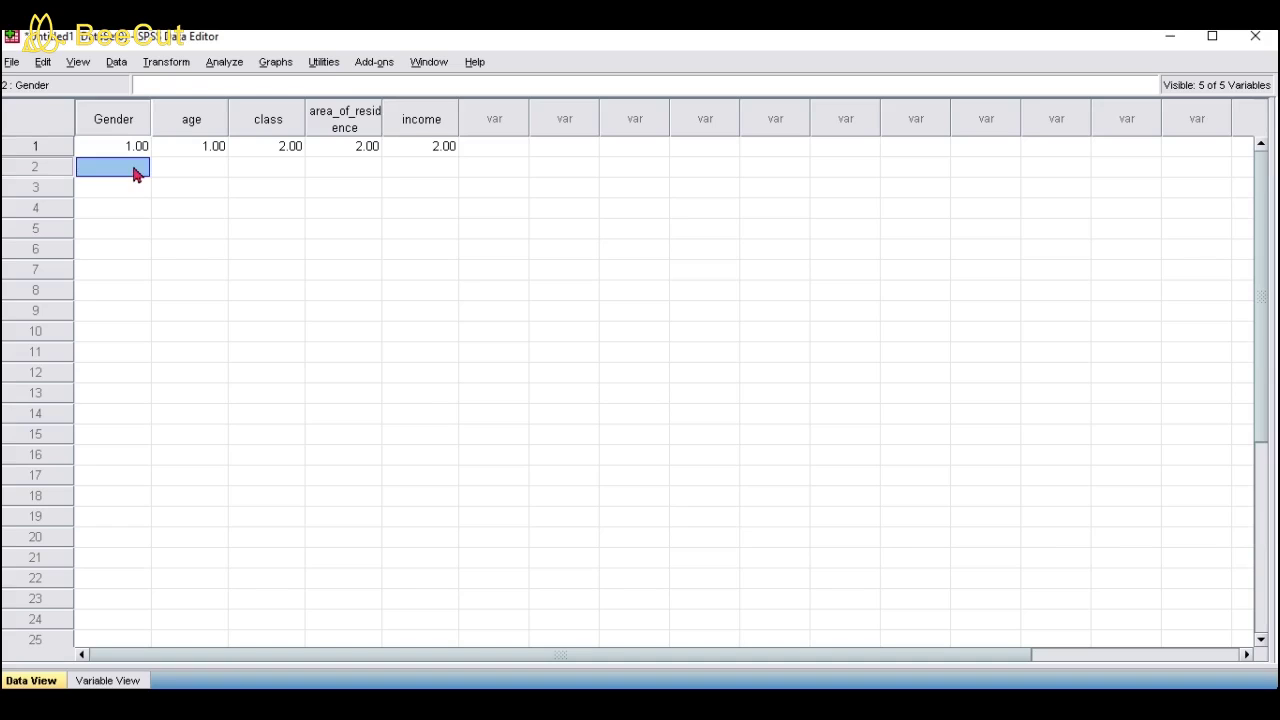
{"action": "type", "text": "2"}
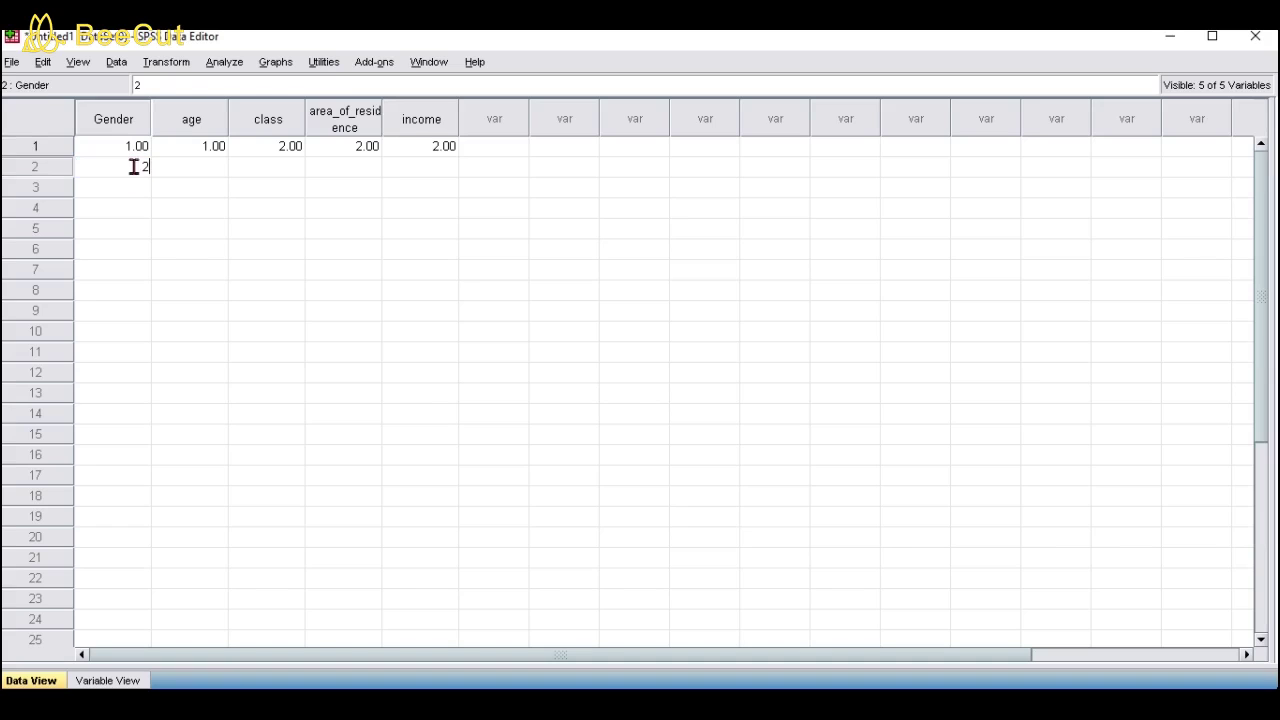
{"action": "left_click", "coordinate": [212, 167]}
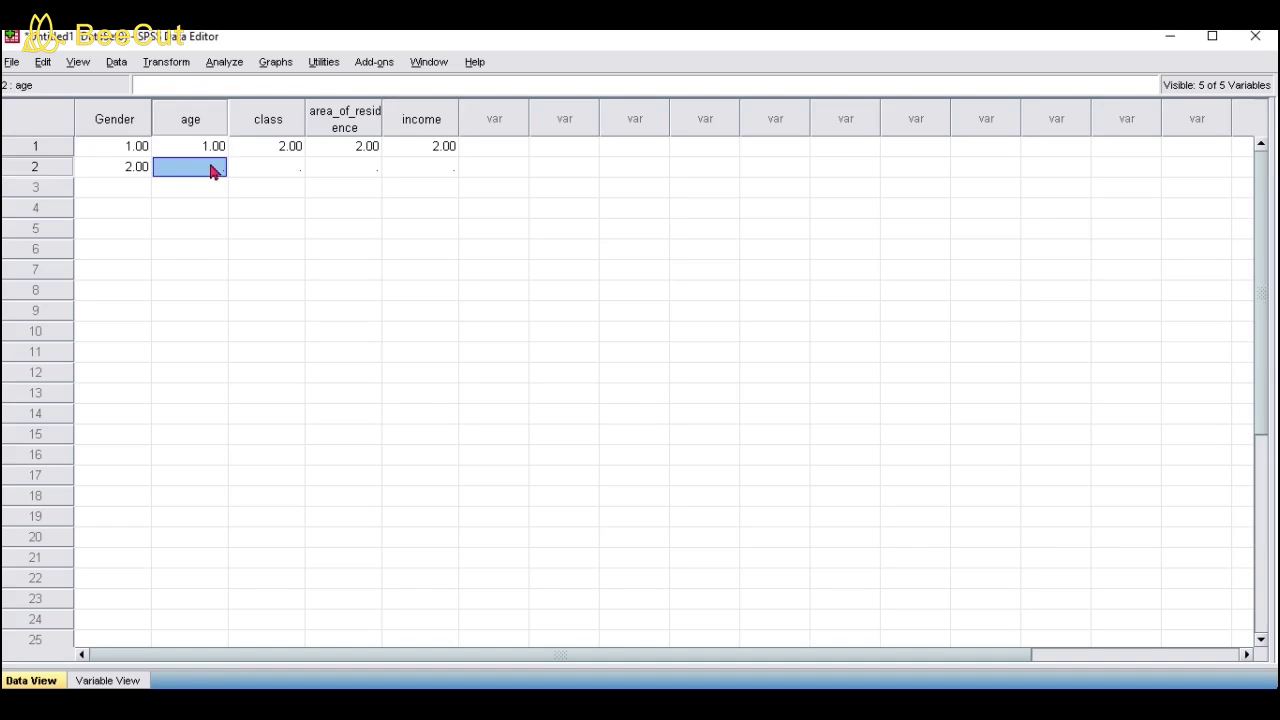
{"action": "type", "text": "2"}
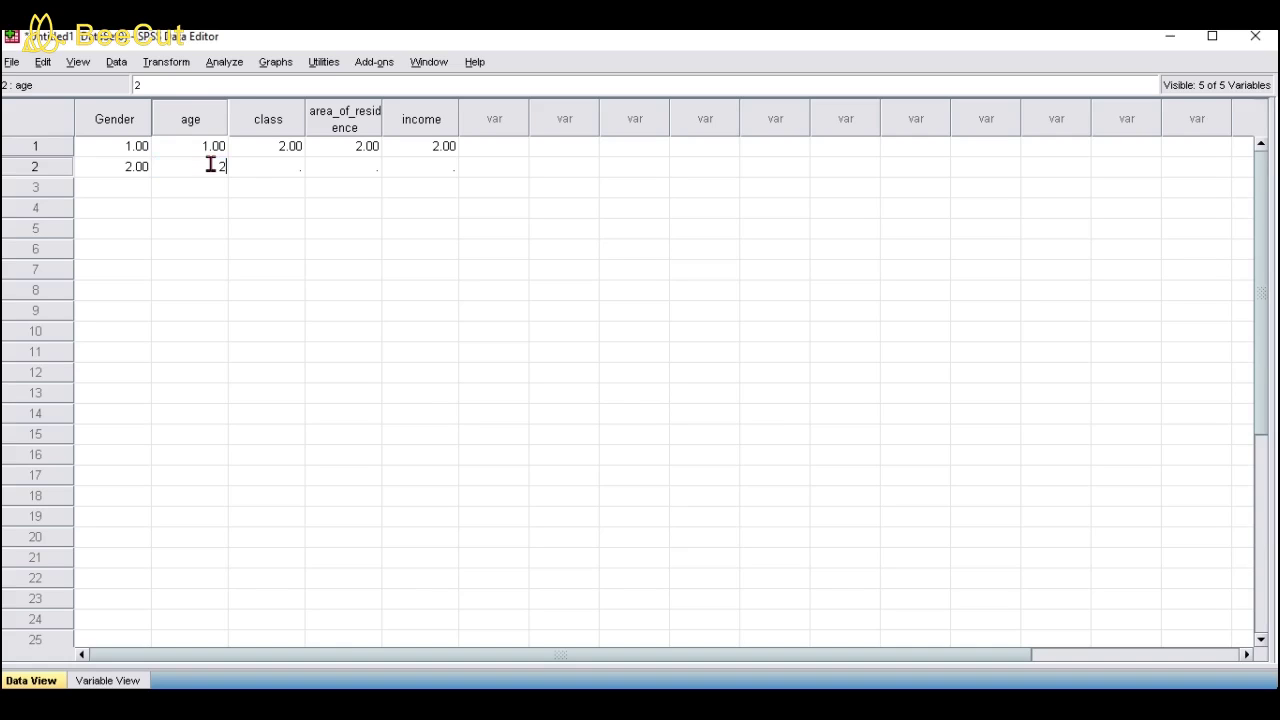
{"action": "left_click", "coordinate": [286, 172]}
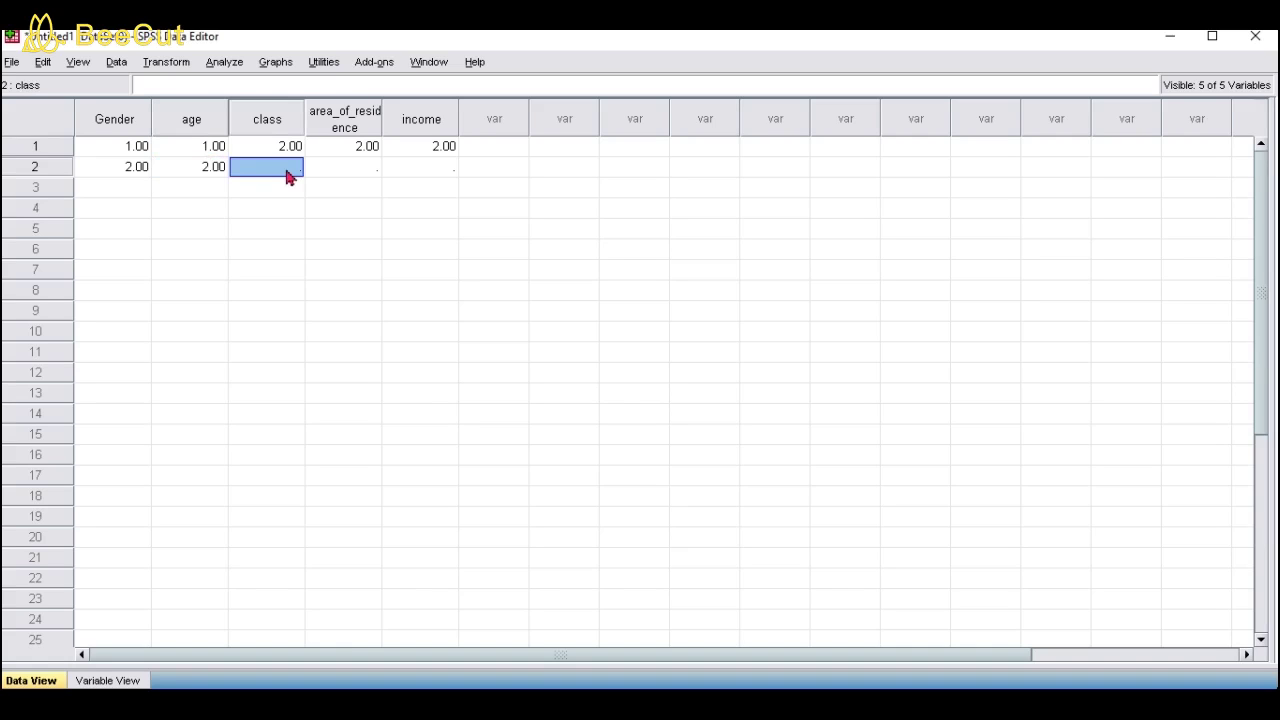
{"action": "type", "text": "1"}
{"action": "left_click", "coordinate": [361, 176]}
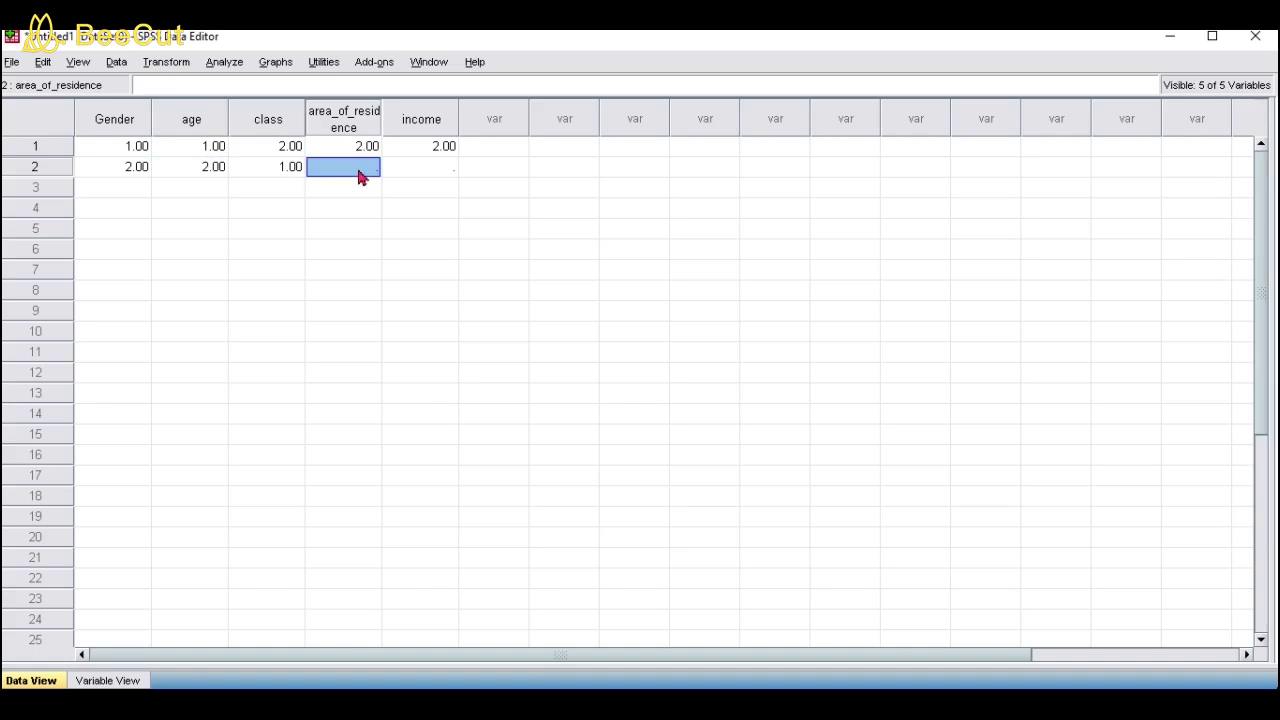
{"action": "type", "text": "1"}
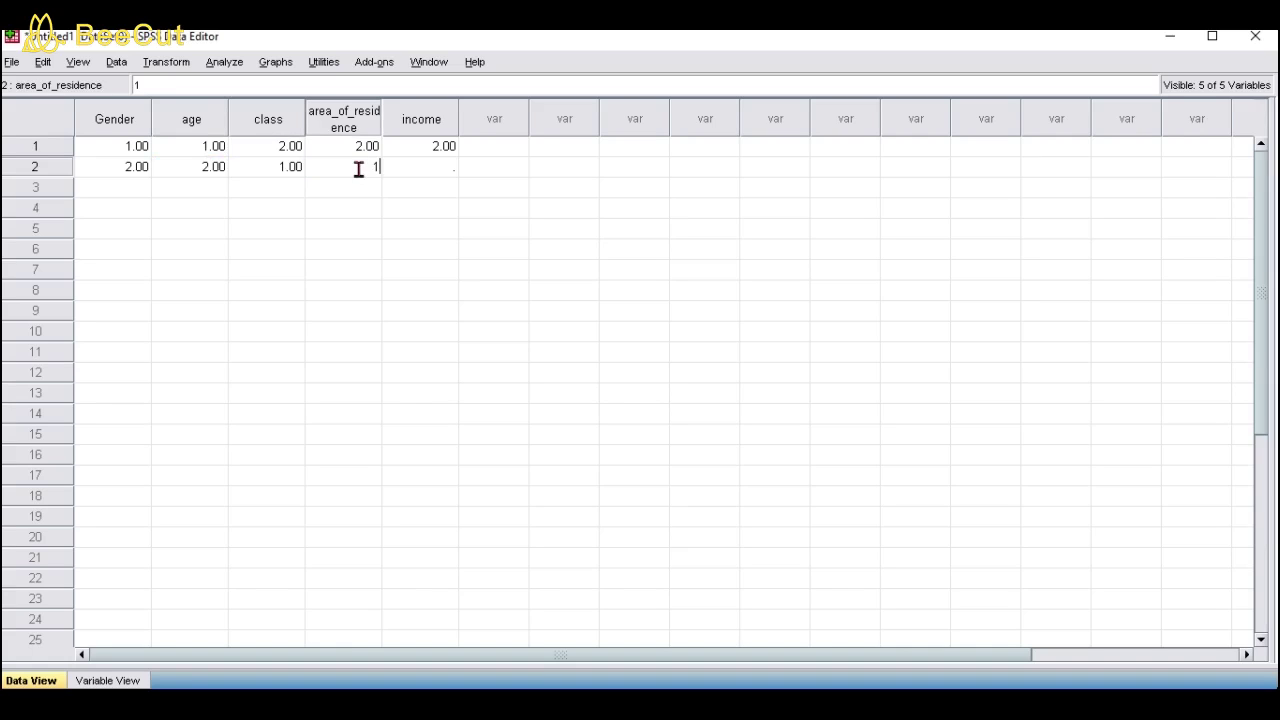
{"action": "left_click", "coordinate": [446, 176]}
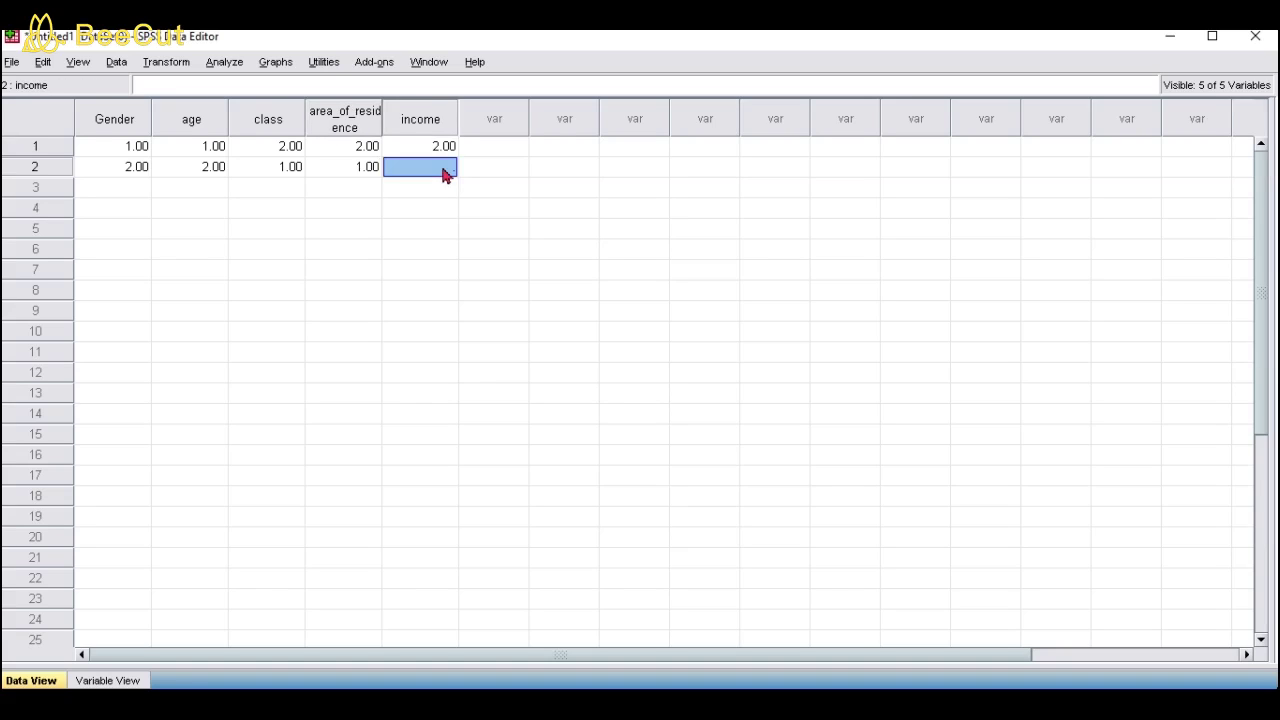
{"action": "type", "text": "3"}
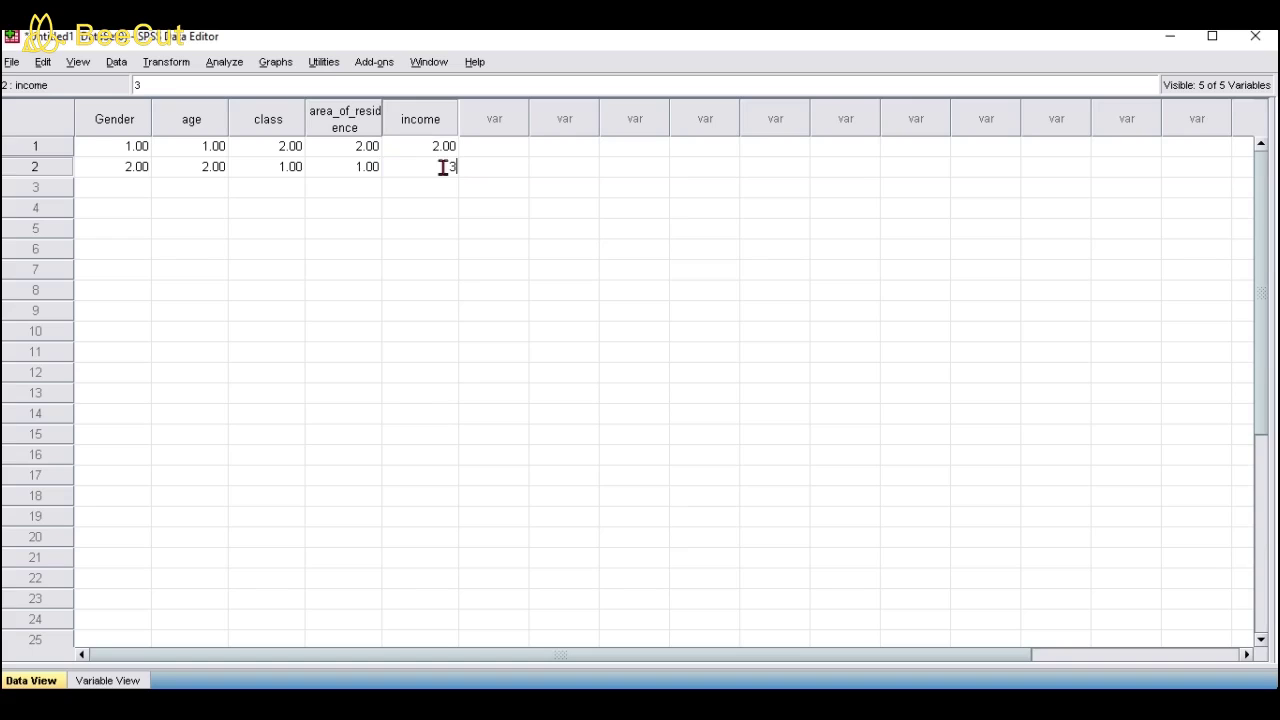
Start cases 3 and 4 with Gender 2 and age 1 for case 3, and Gender 1 and age 2 for case 4.
{"action": "left_click", "coordinate": [140, 190]}
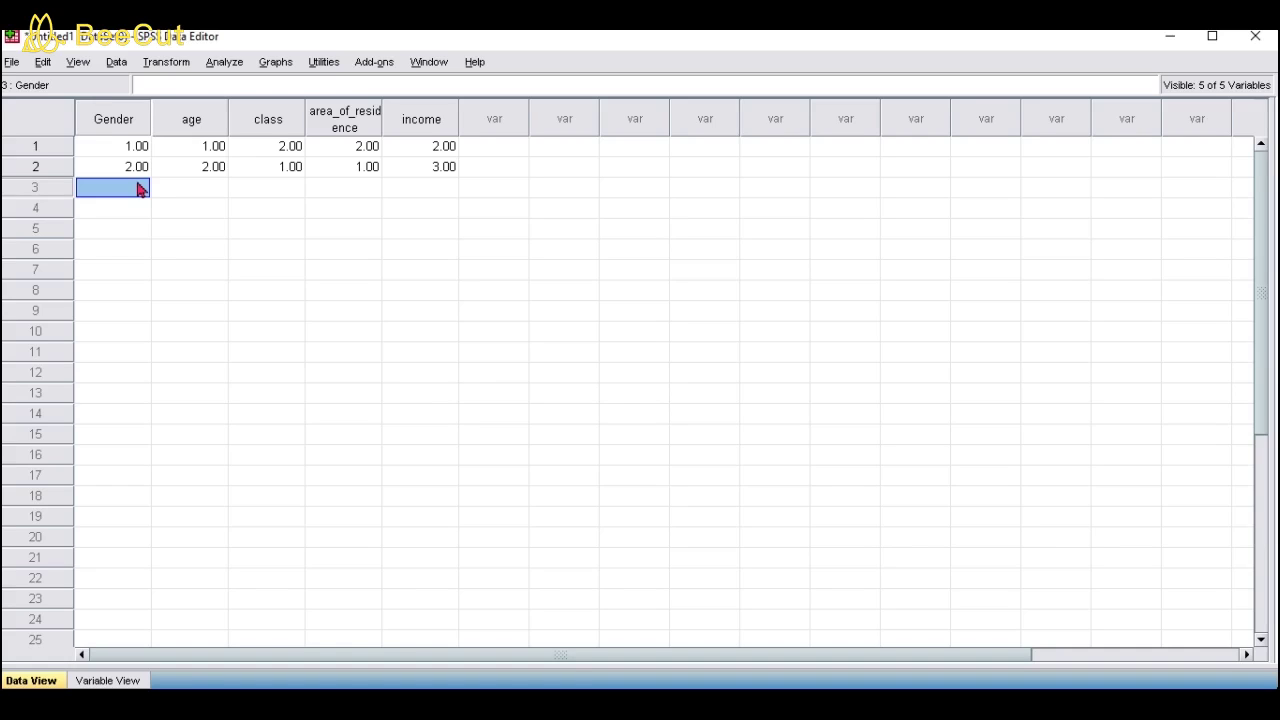
{"action": "type", "text": "2"}
{"action": "left_click", "coordinate": [142, 208]}
{"action": "type", "text": "11"}
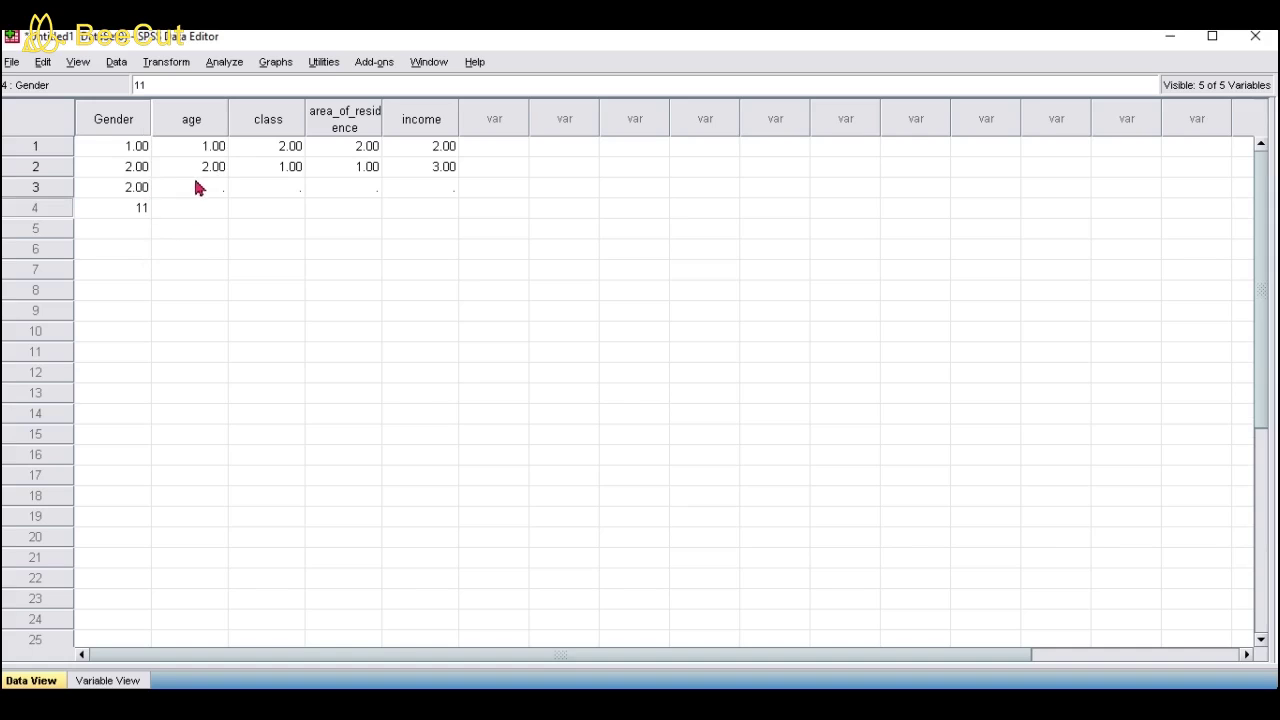
{"action": "left_click", "coordinate": [200, 188]}
{"action": "type", "text": "1"}
{"action": "left_click", "coordinate": [219, 215]}
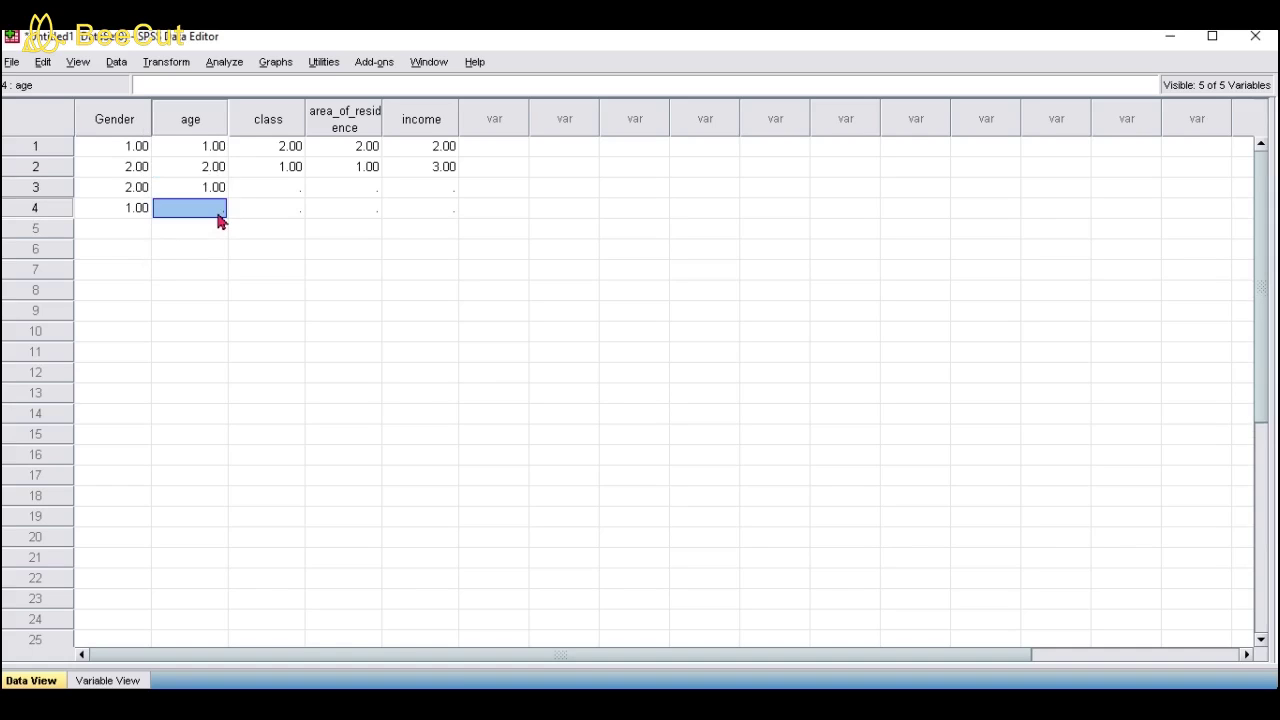
{"action": "type", "text": "2"}
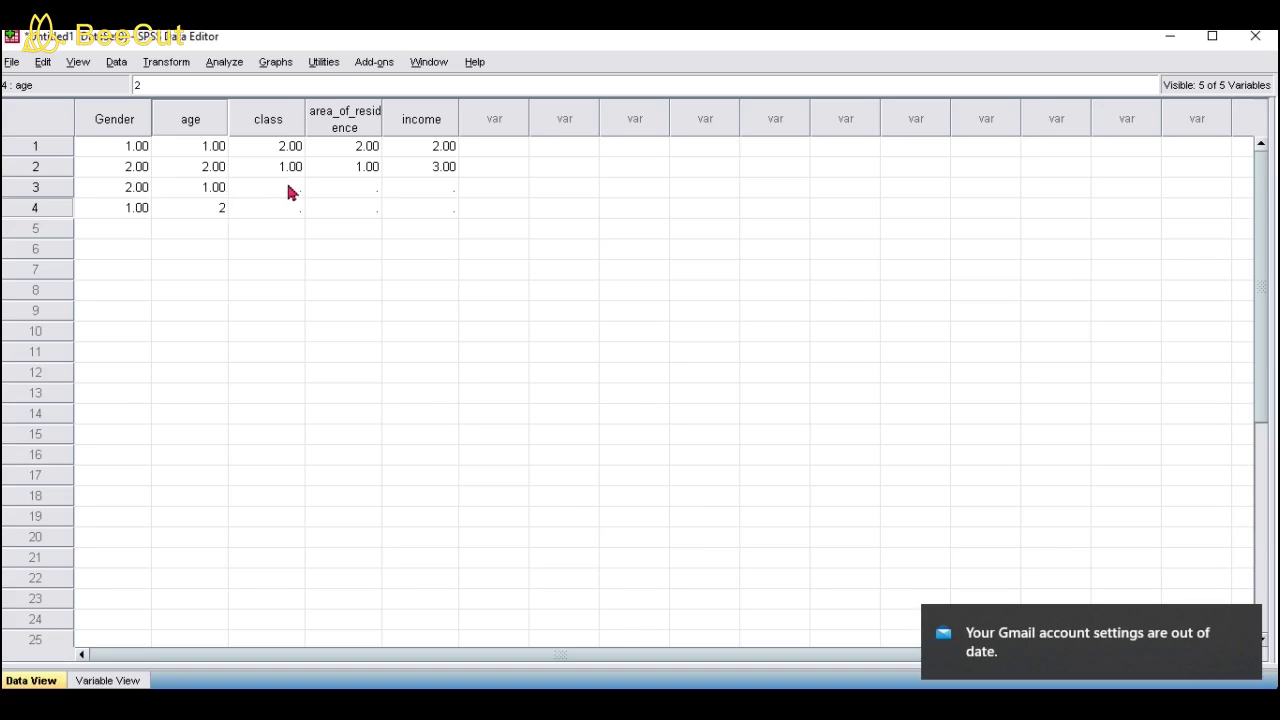
Fill in class and area_of_residence with 1 for case 3 and 2 for case 4.
{"action": "left_click", "coordinate": [288, 192]}
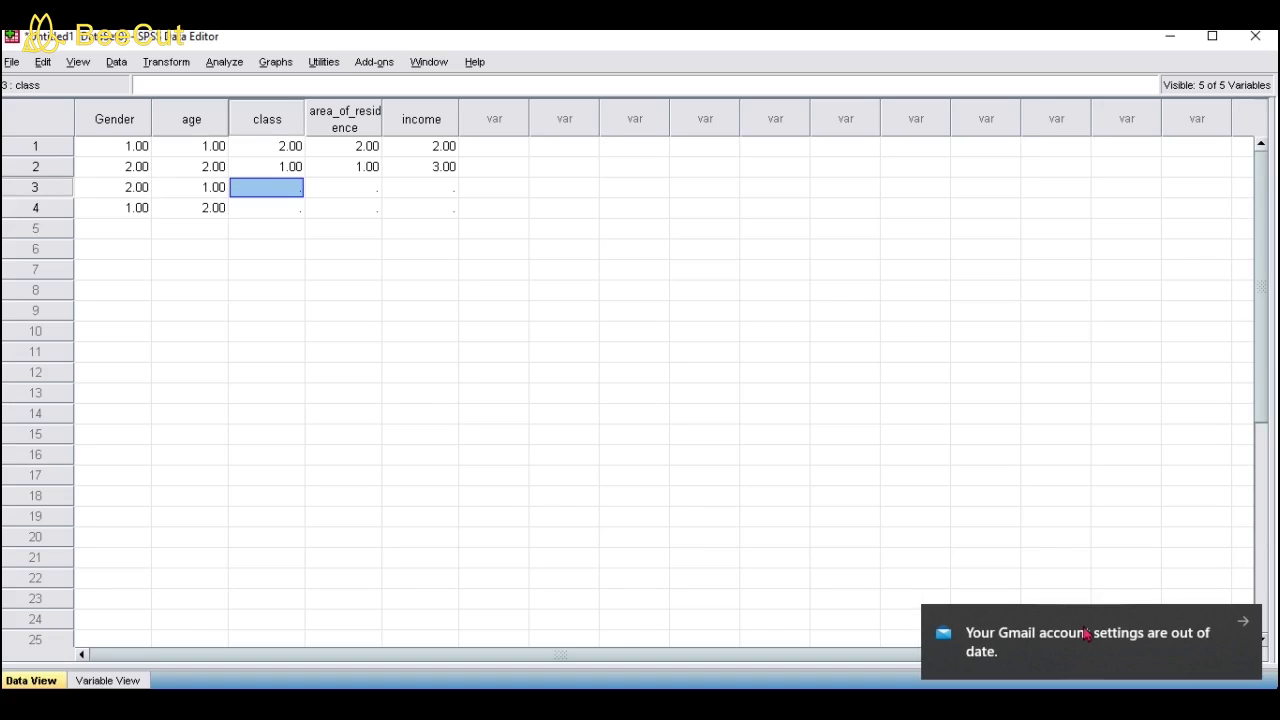
{"action": "left_click", "coordinate": [1249, 619]}
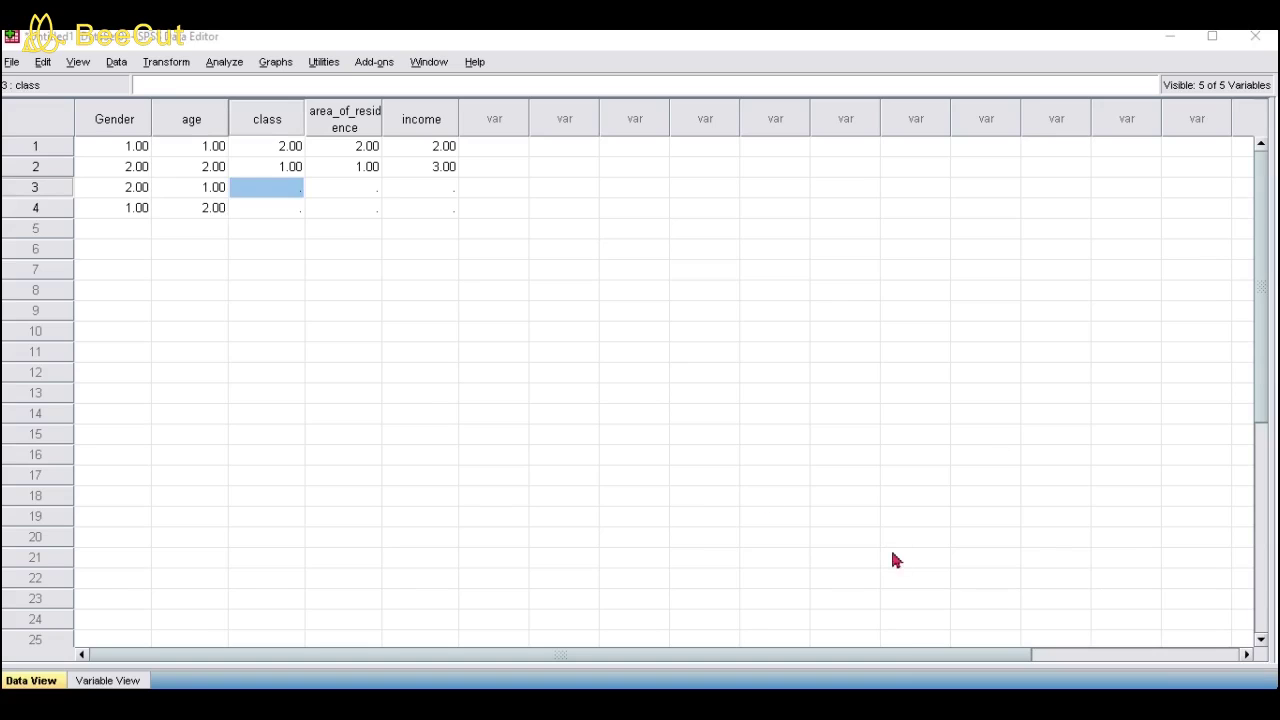
{"action": "type", "text": "1"}
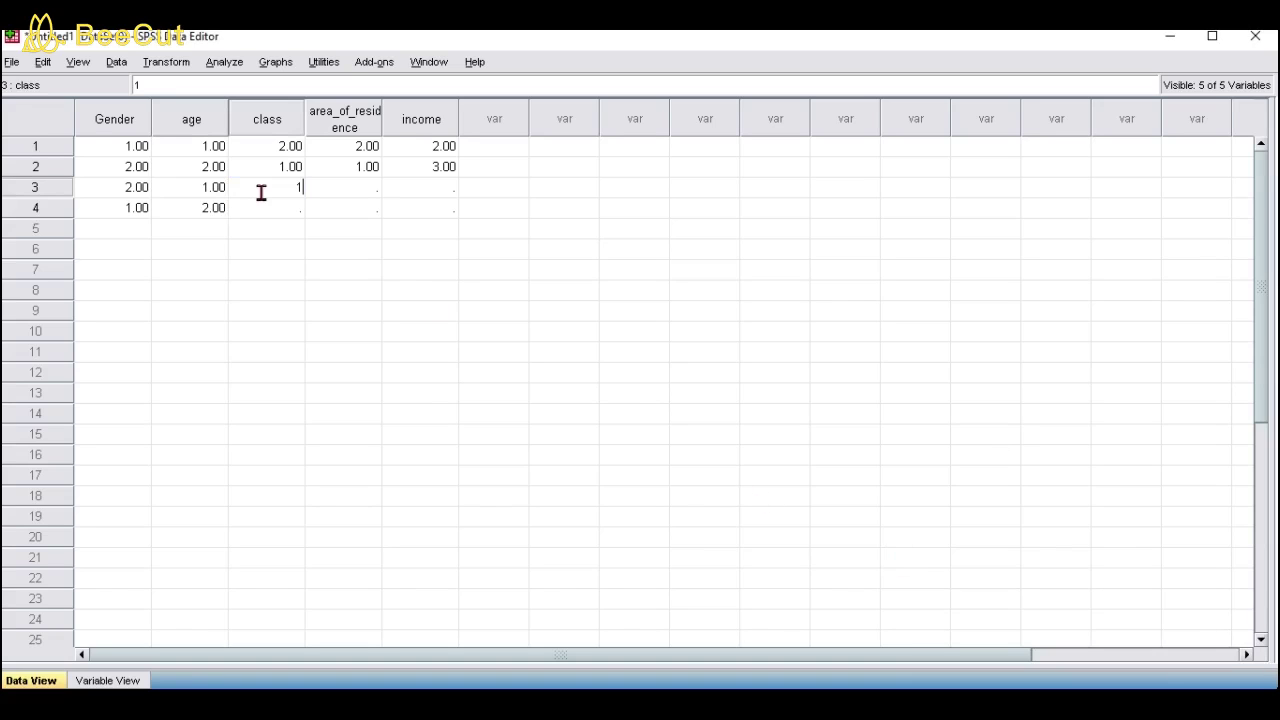
{"action": "left_click", "coordinate": [271, 209]}
{"action": "type", "text": "2"}
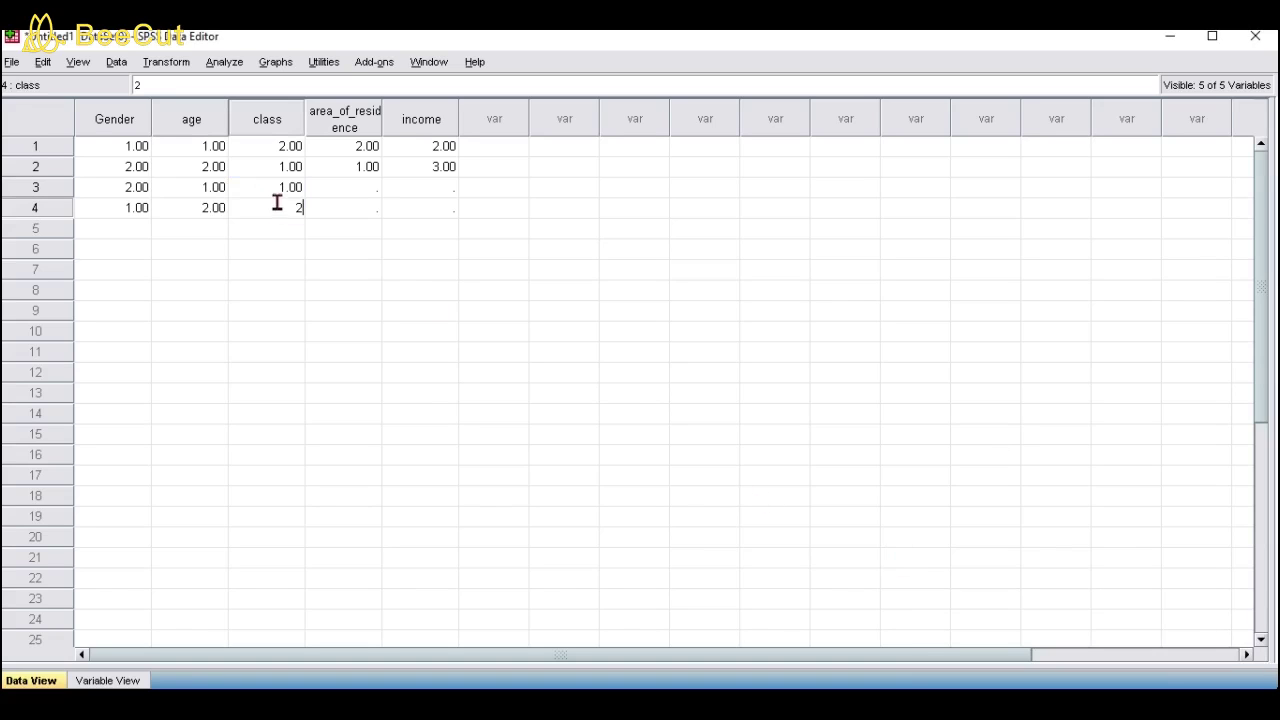
{"action": "left_click", "coordinate": [359, 194]}
{"action": "type", "text": "1"}
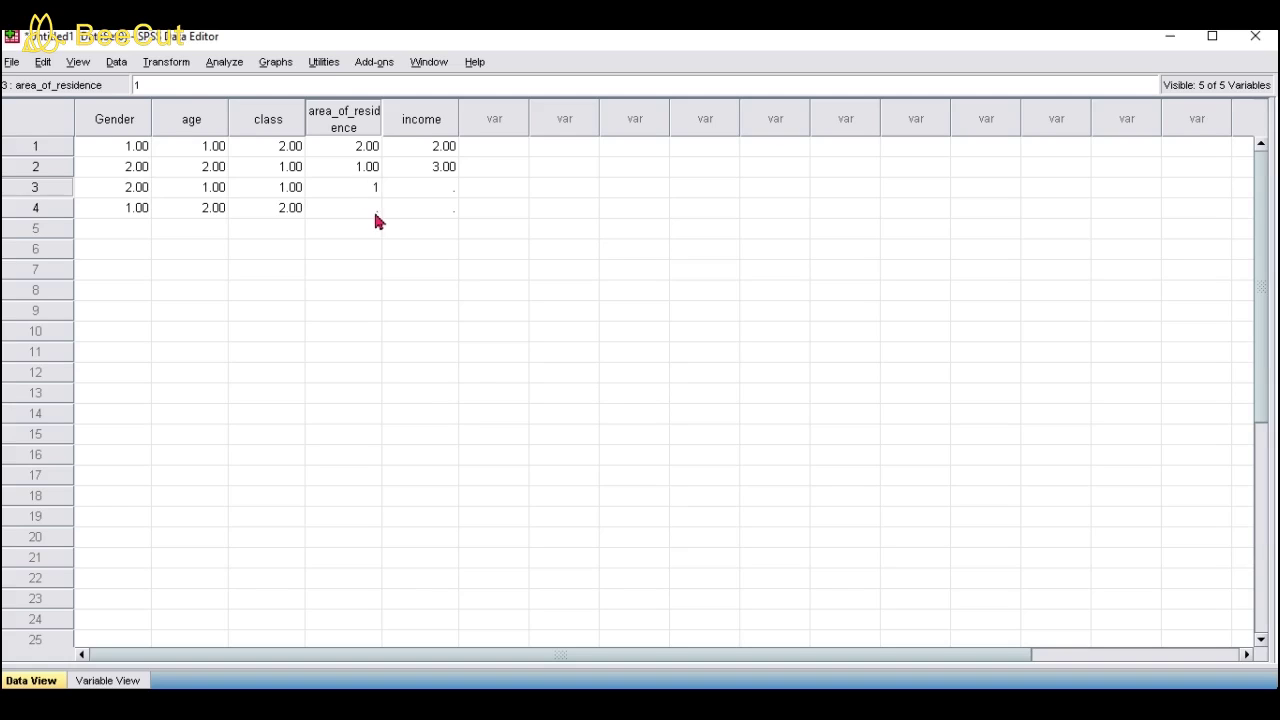
{"action": "left_click", "coordinate": [371, 210]}
{"action": "type", "text": "2"}
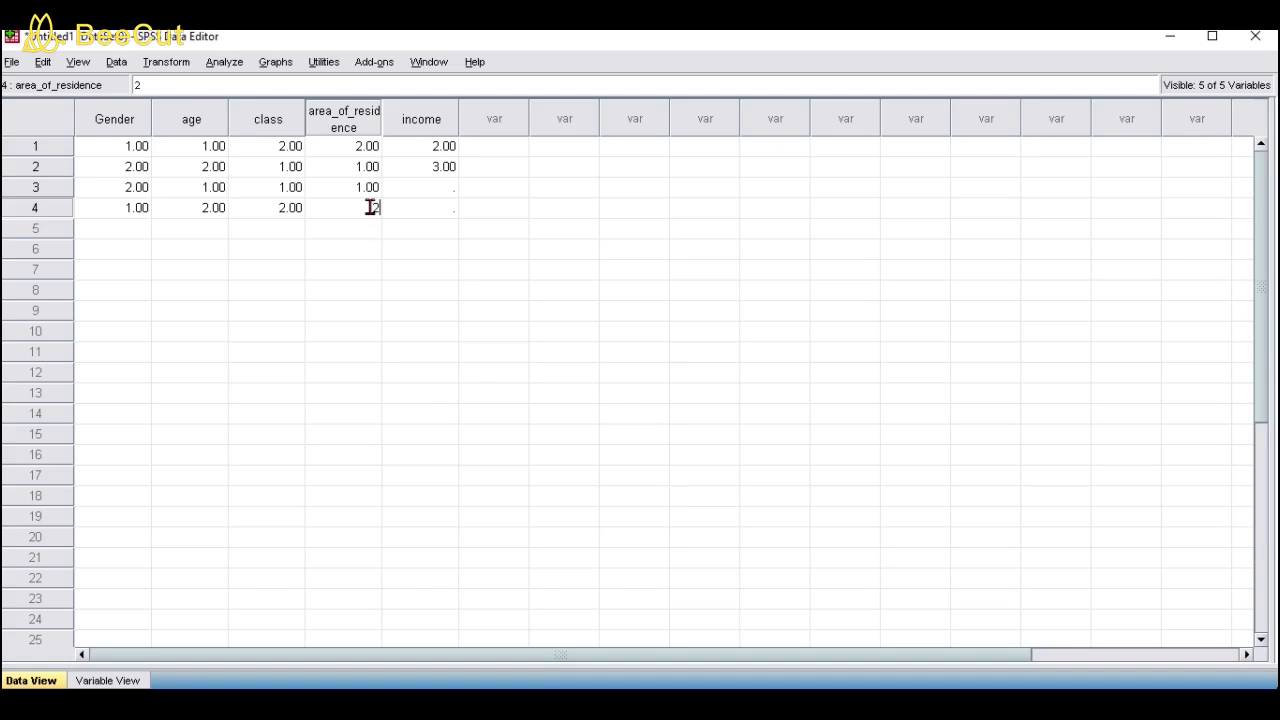
Enter the income value 2 for case 3 and 3 for case 4.
{"action": "left_click", "coordinate": [430, 191]}
{"action": "type", "text": "2"}
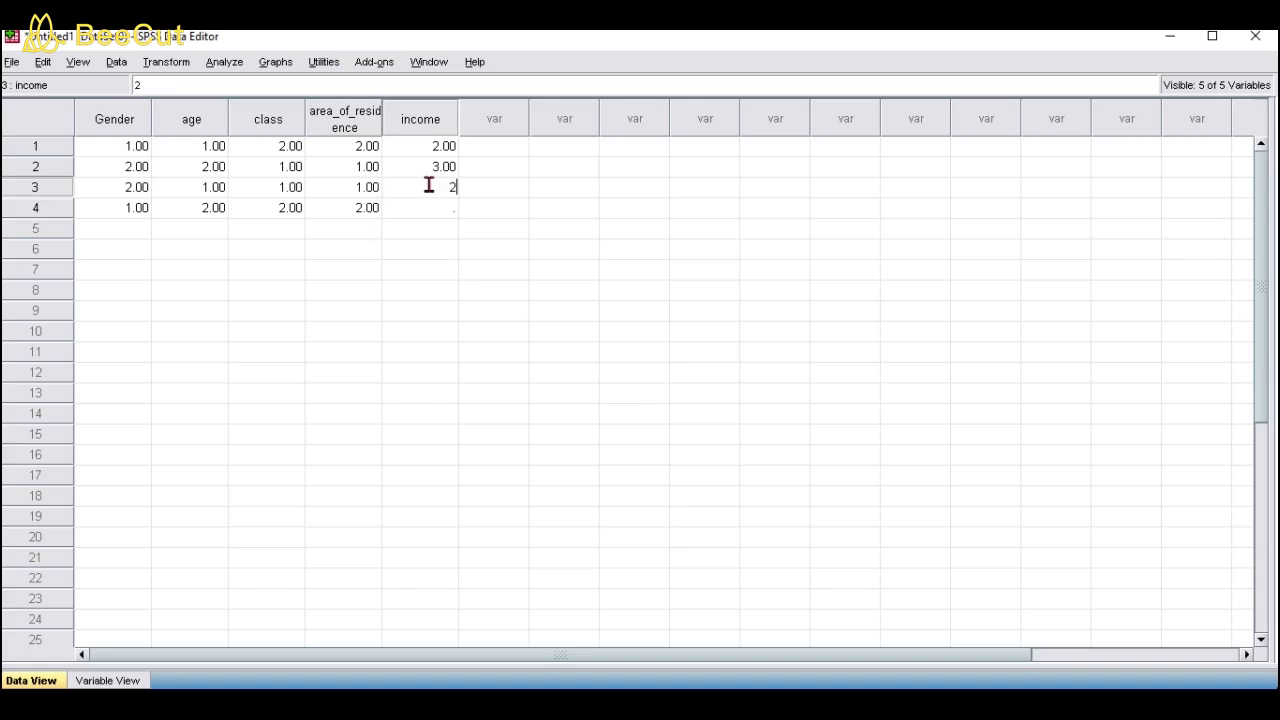
{"action": "left_click", "coordinate": [439, 203]}
{"action": "type", "text": "3"}
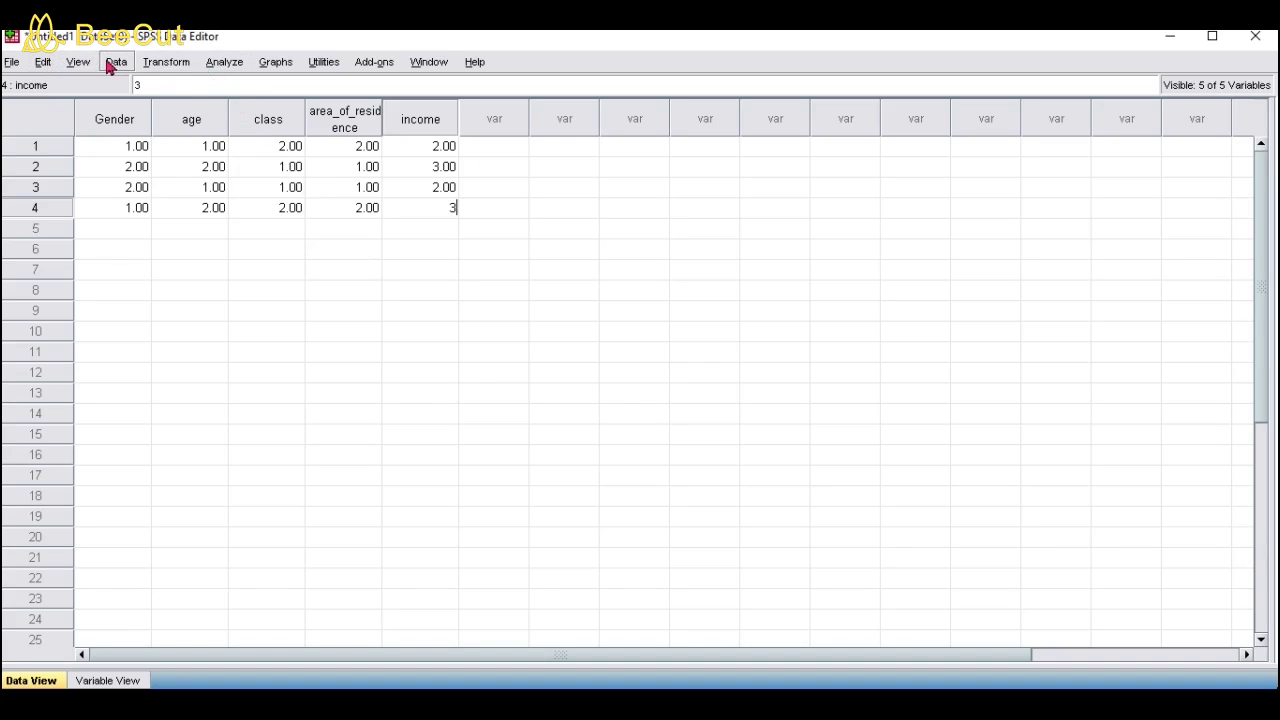
{"action": "left_click", "coordinate": [226, 64]}
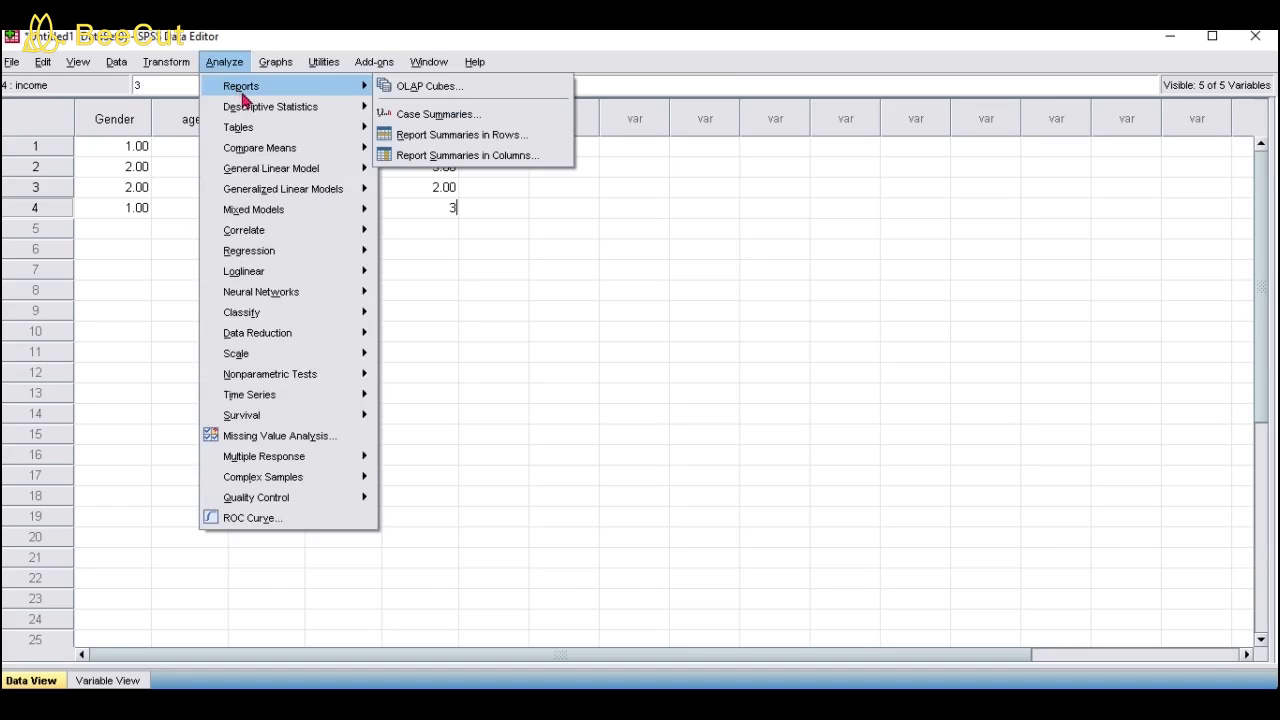
{"action": "mouse_move", "coordinate": [246, 126]}
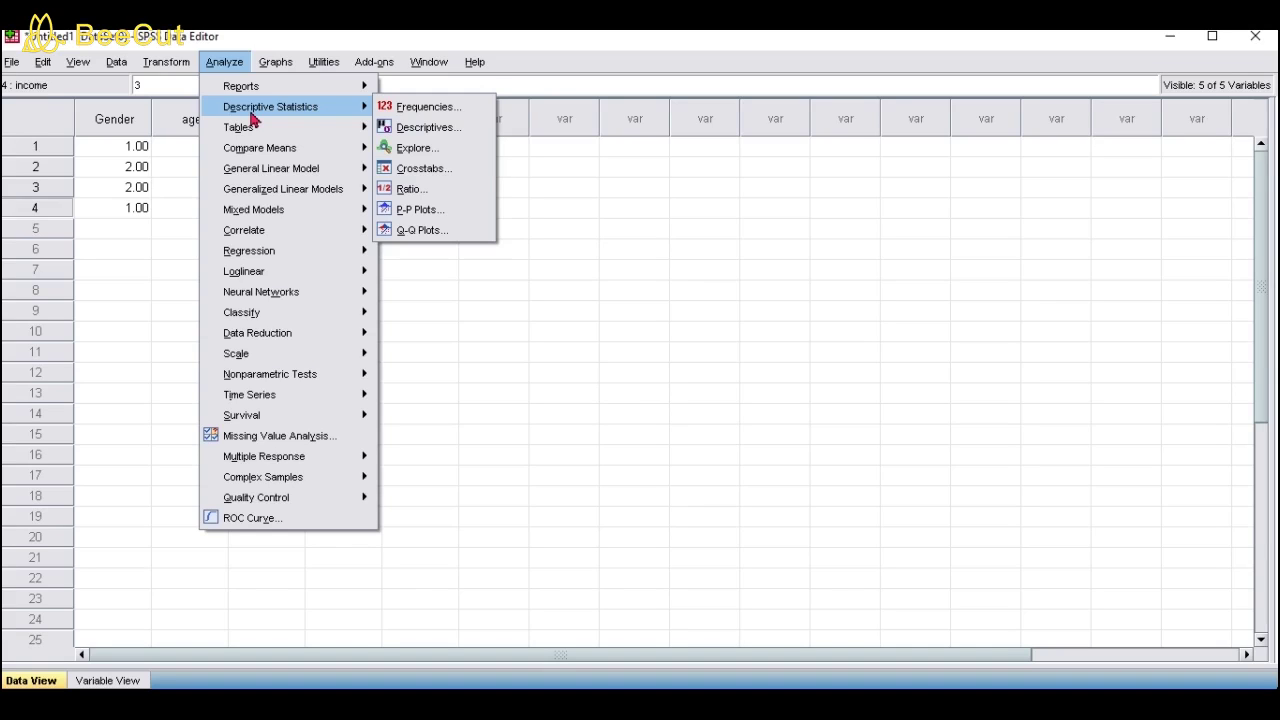
{"action": "left_click", "coordinate": [134, 229]}
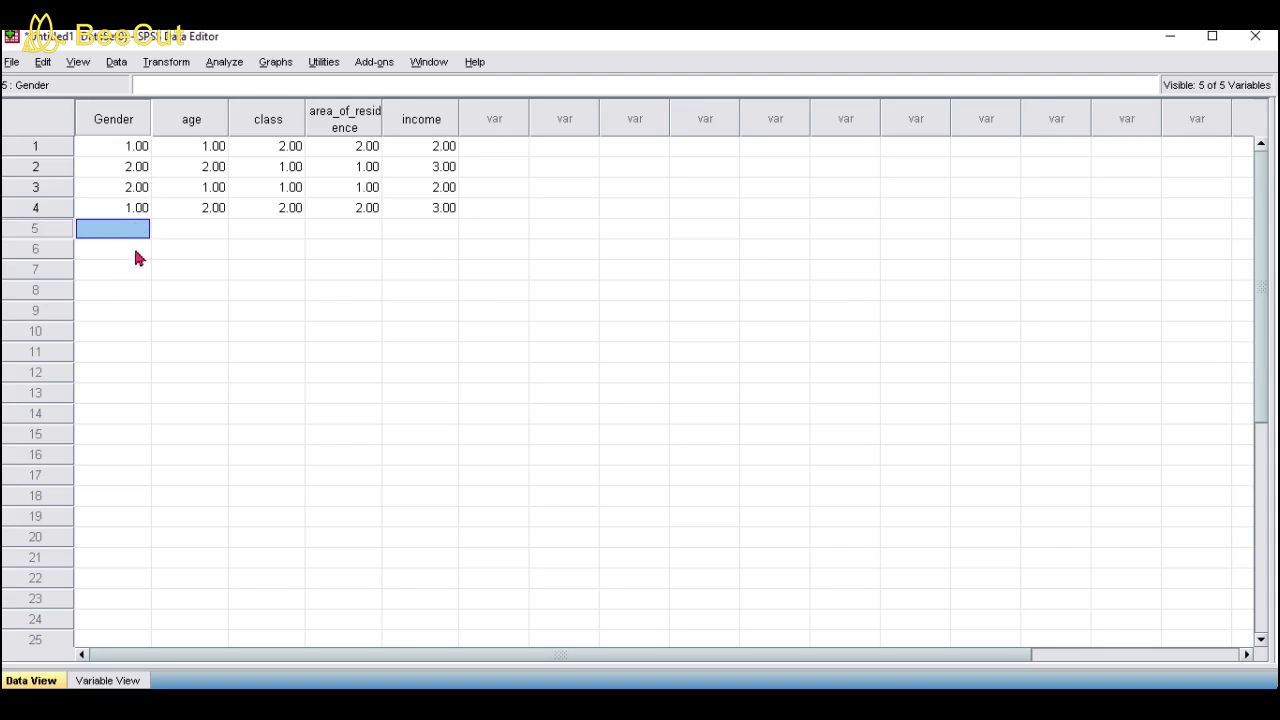
{"action": "left_click", "coordinate": [135, 254]}
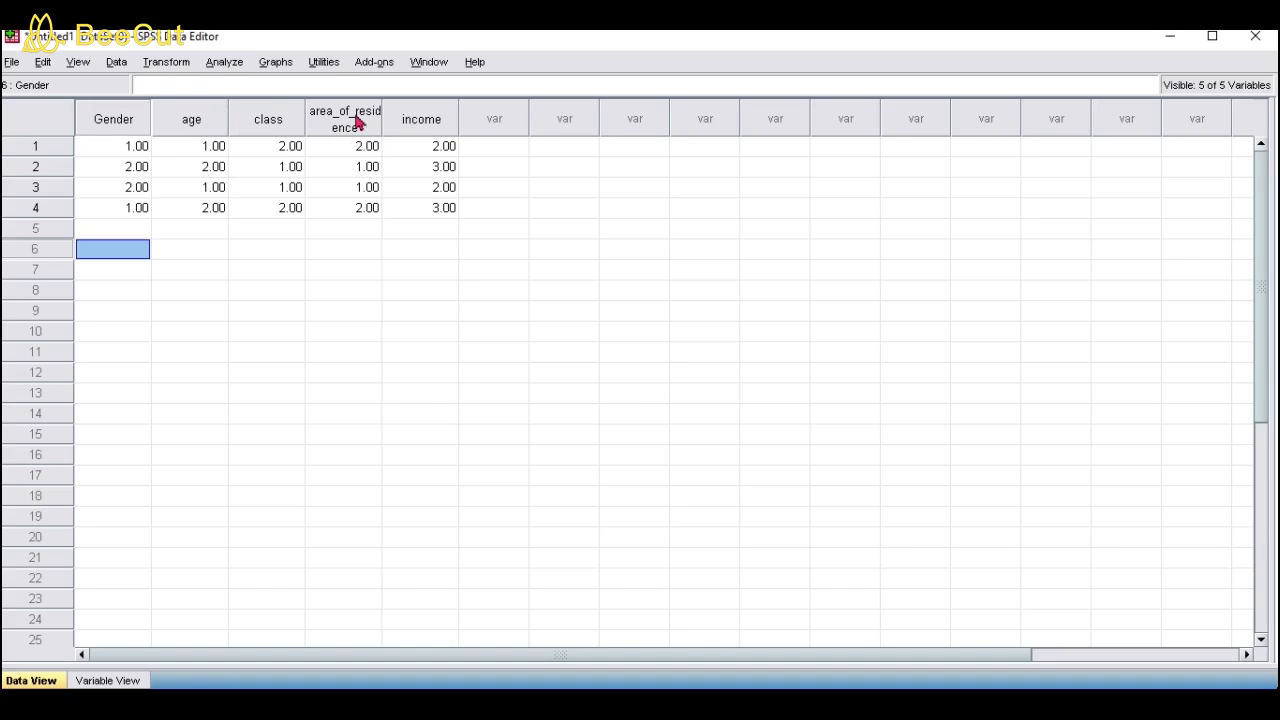
Start a Frequencies analysis and add the What_is_your_gender variable to its analysis variables.
{"action": "left_click", "coordinate": [235, 63]}
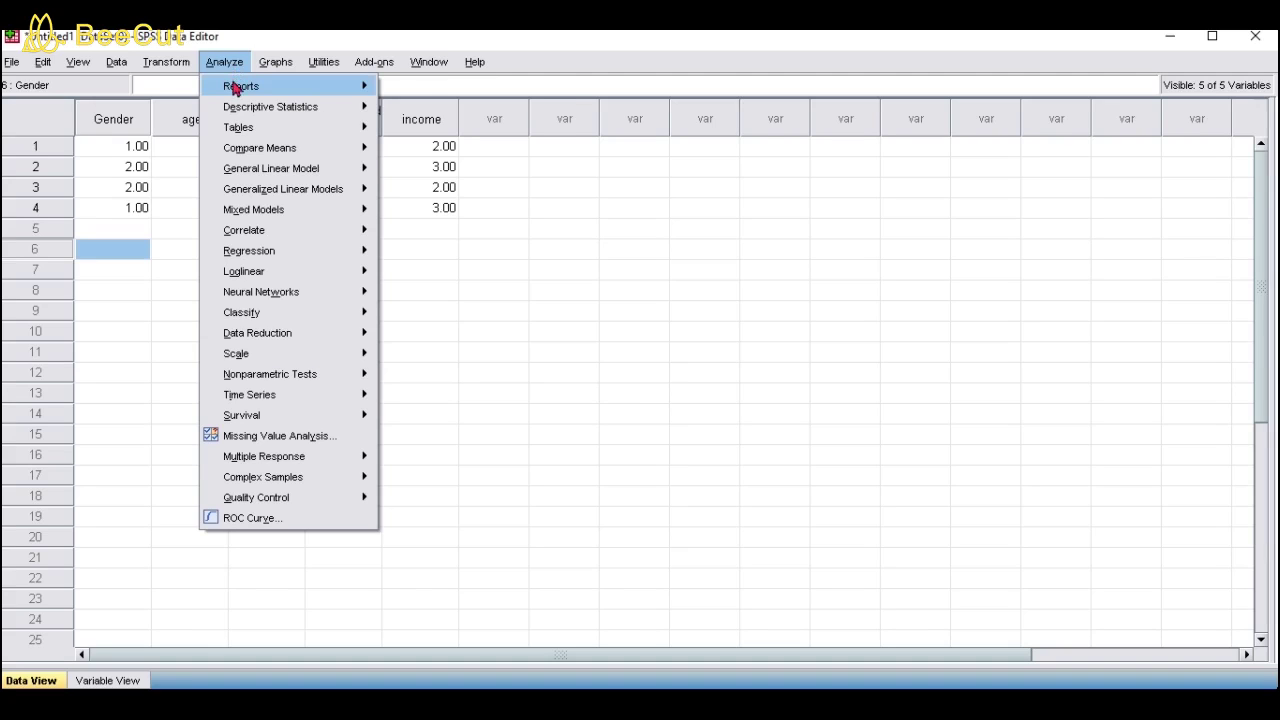
{"action": "mouse_move", "coordinate": [235, 108]}
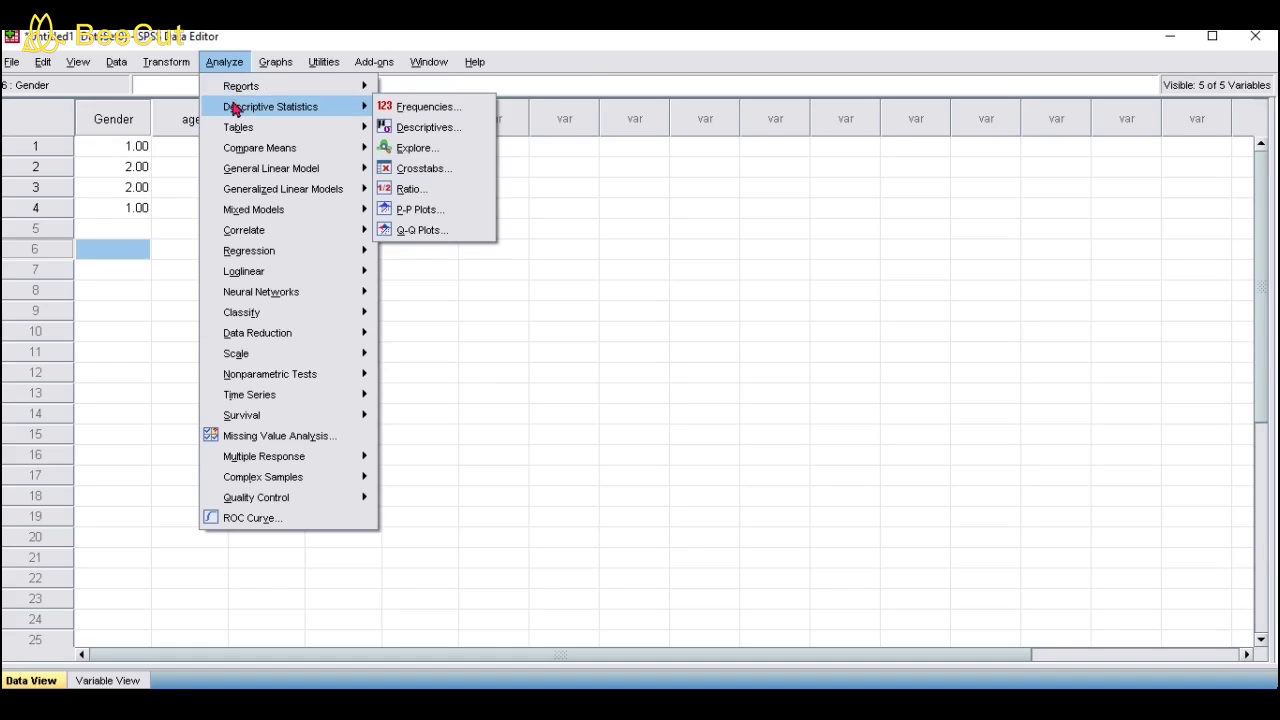
{"action": "left_click", "coordinate": [416, 110]}
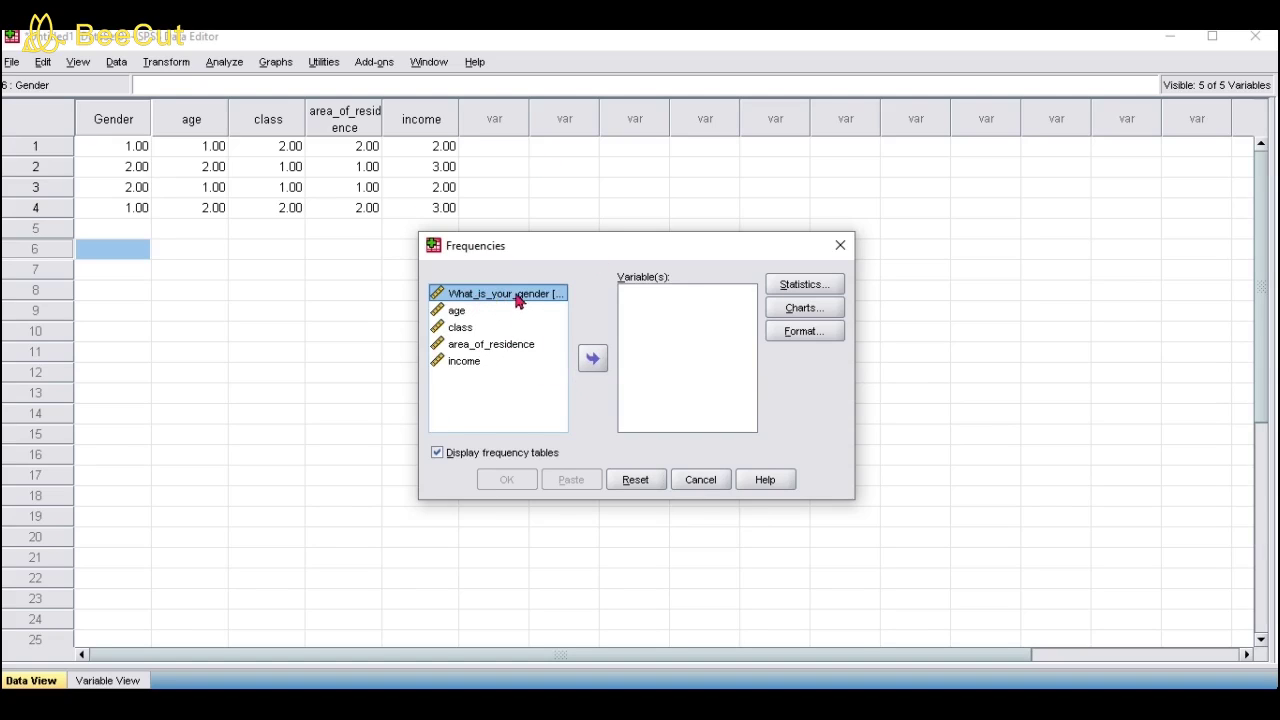
{"action": "left_click", "coordinate": [592, 362]}
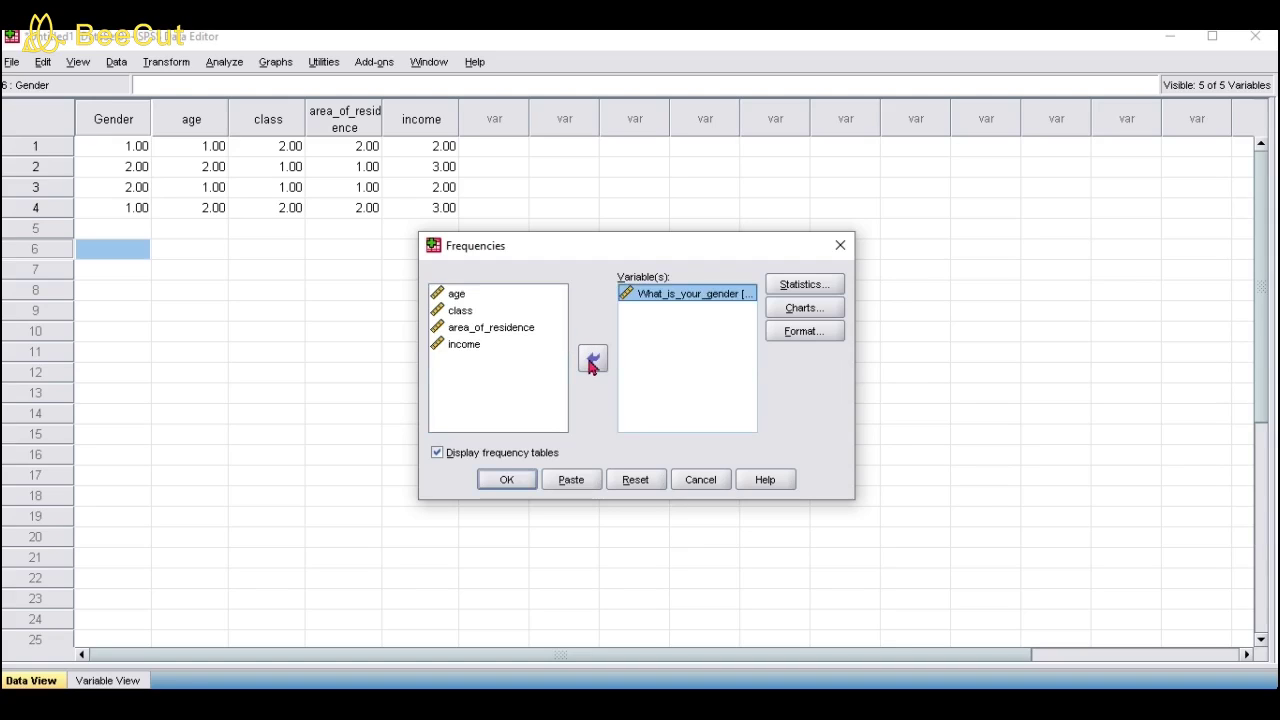
{"action": "left_click", "coordinate": [457, 296]}
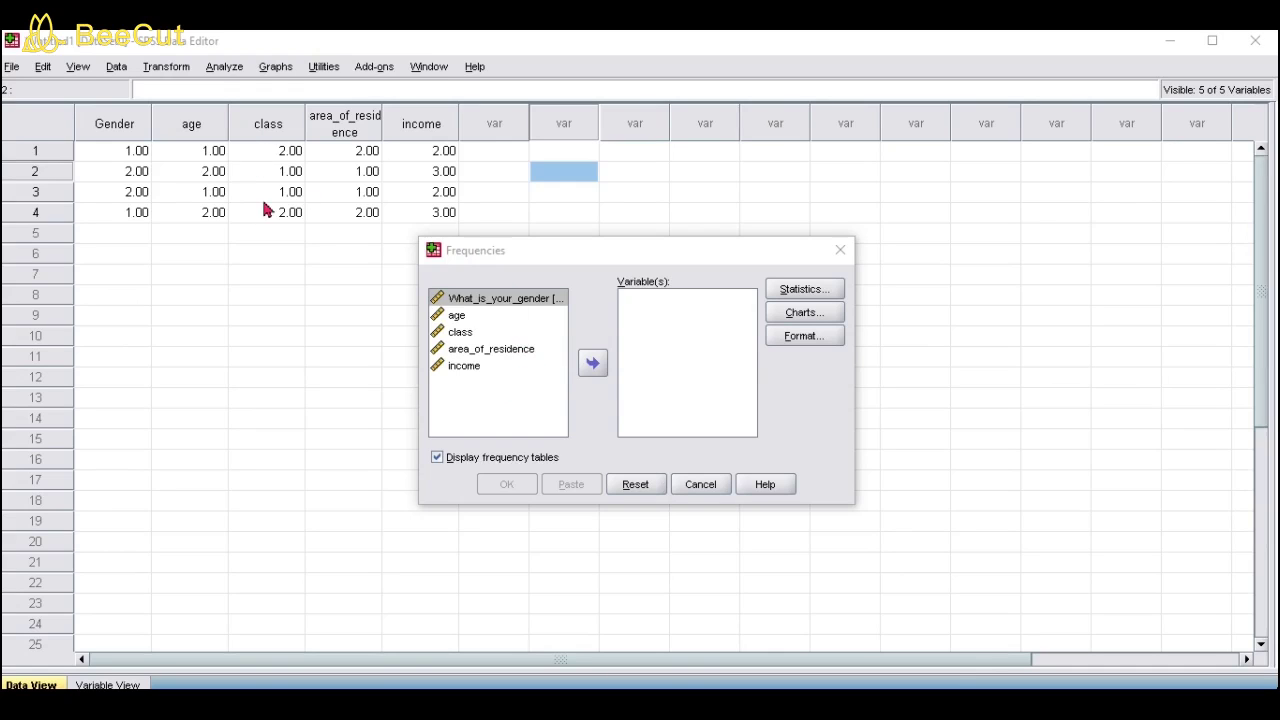
{"action": "left_click", "coordinate": [594, 366]}
Add age, class, area_of_residence and income to the Frequencies analysis variables.
{"action": "left_click", "coordinate": [524, 300]}
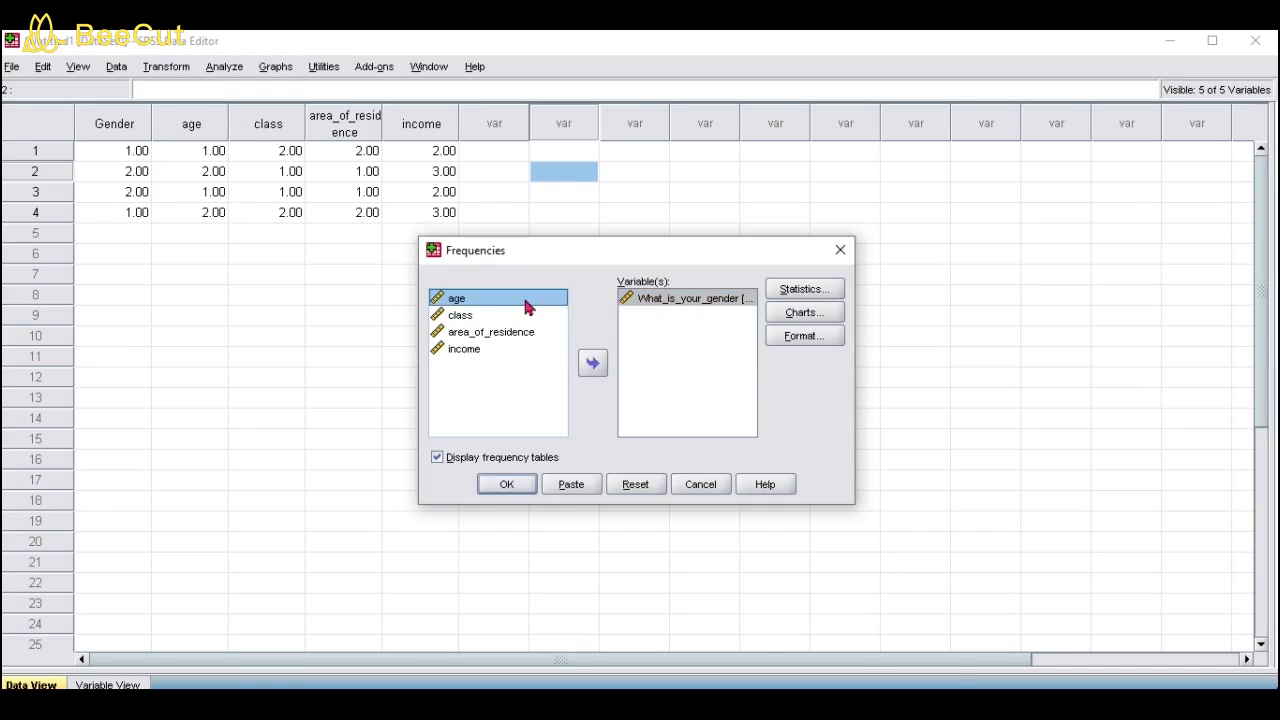
{"action": "left_click", "coordinate": [592, 363]}
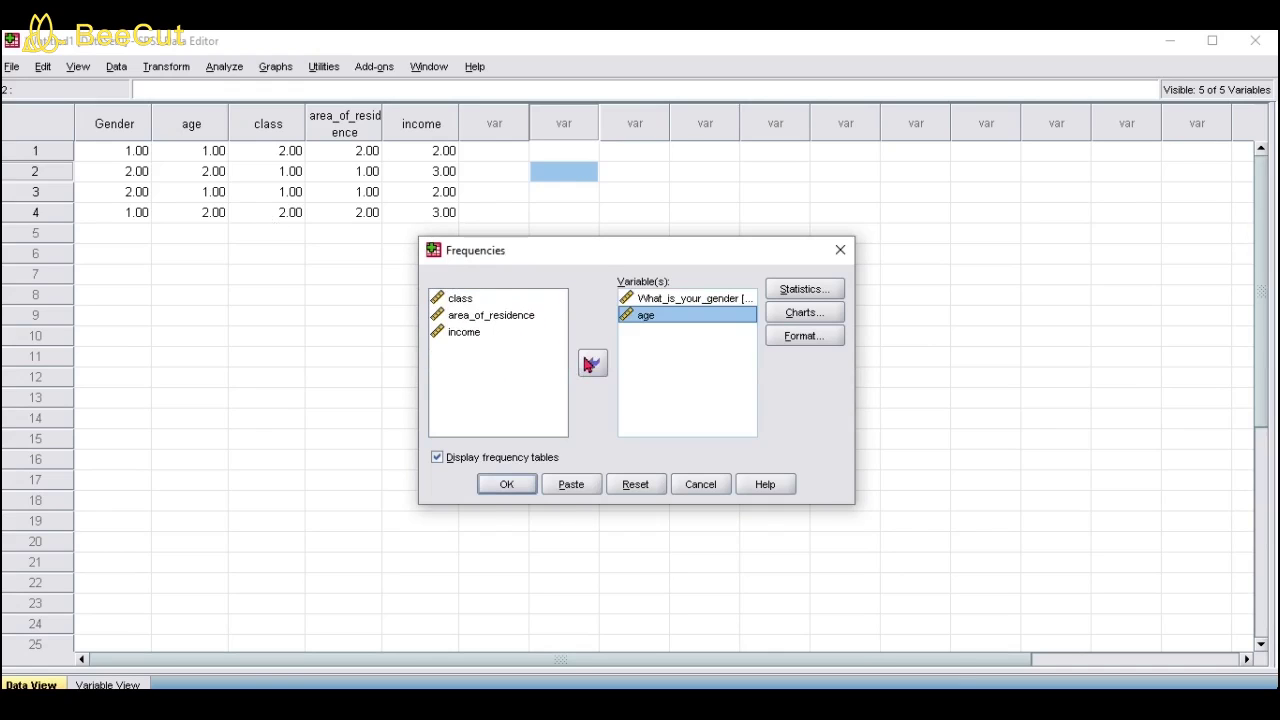
{"action": "left_click", "coordinate": [505, 298]}
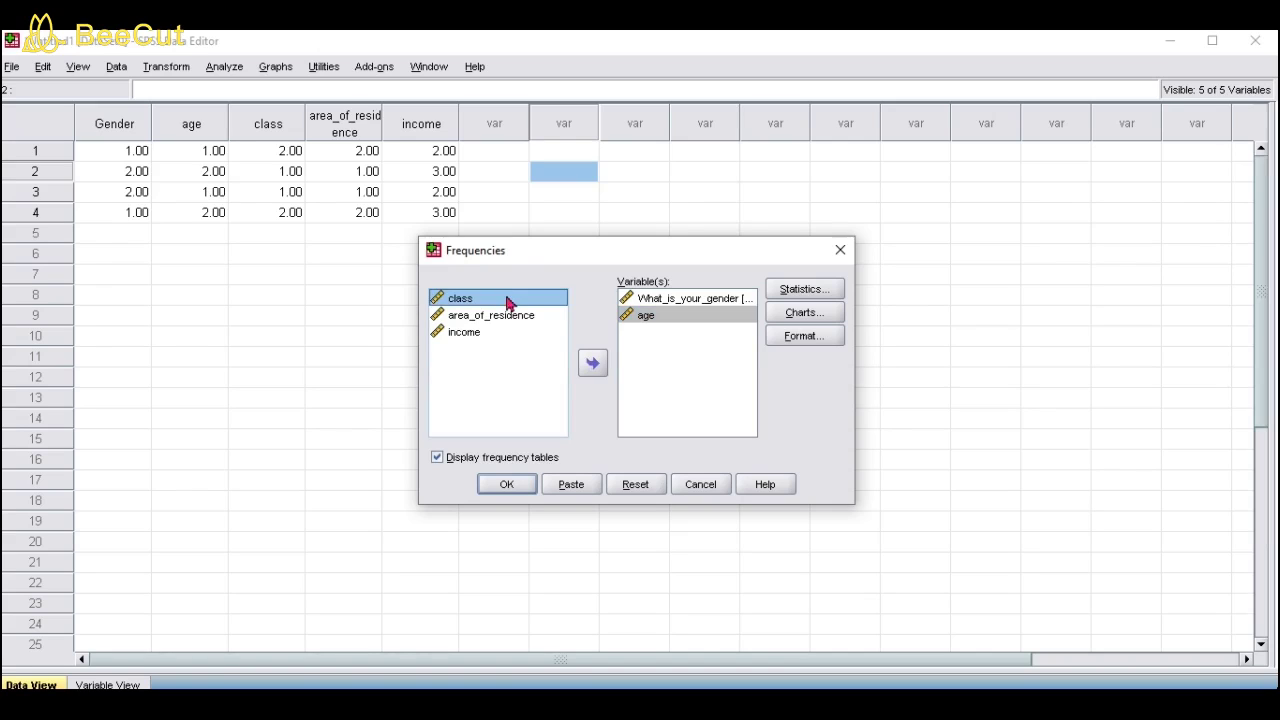
{"action": "left_click", "coordinate": [592, 364]}
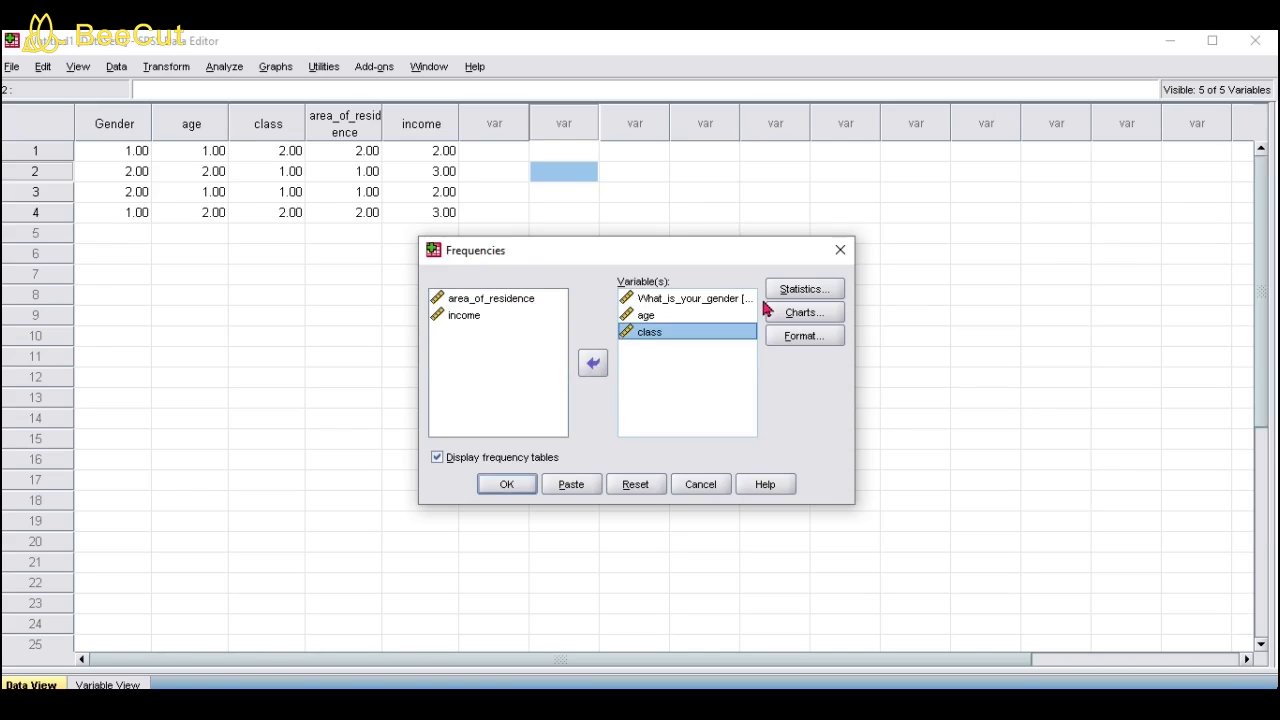
{"action": "left_click", "coordinate": [518, 299]}
{"action": "left_click", "coordinate": [592, 364]}
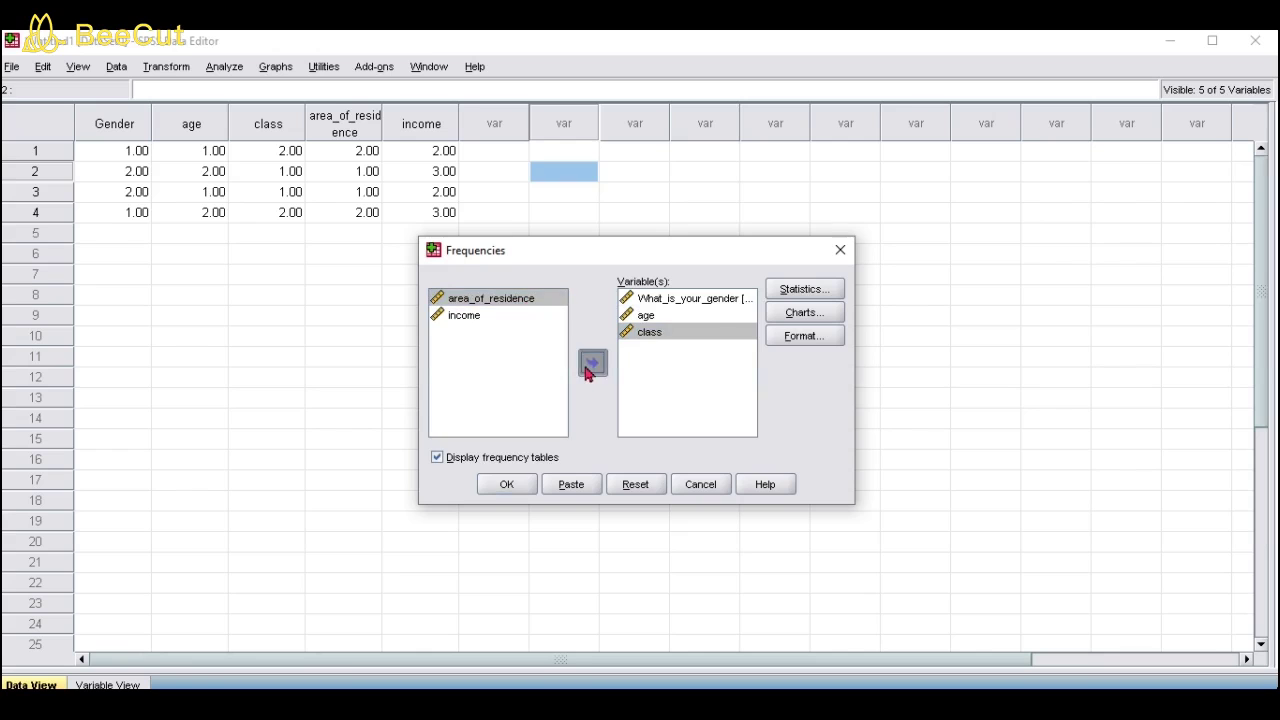
{"action": "left_click", "coordinate": [510, 309]}
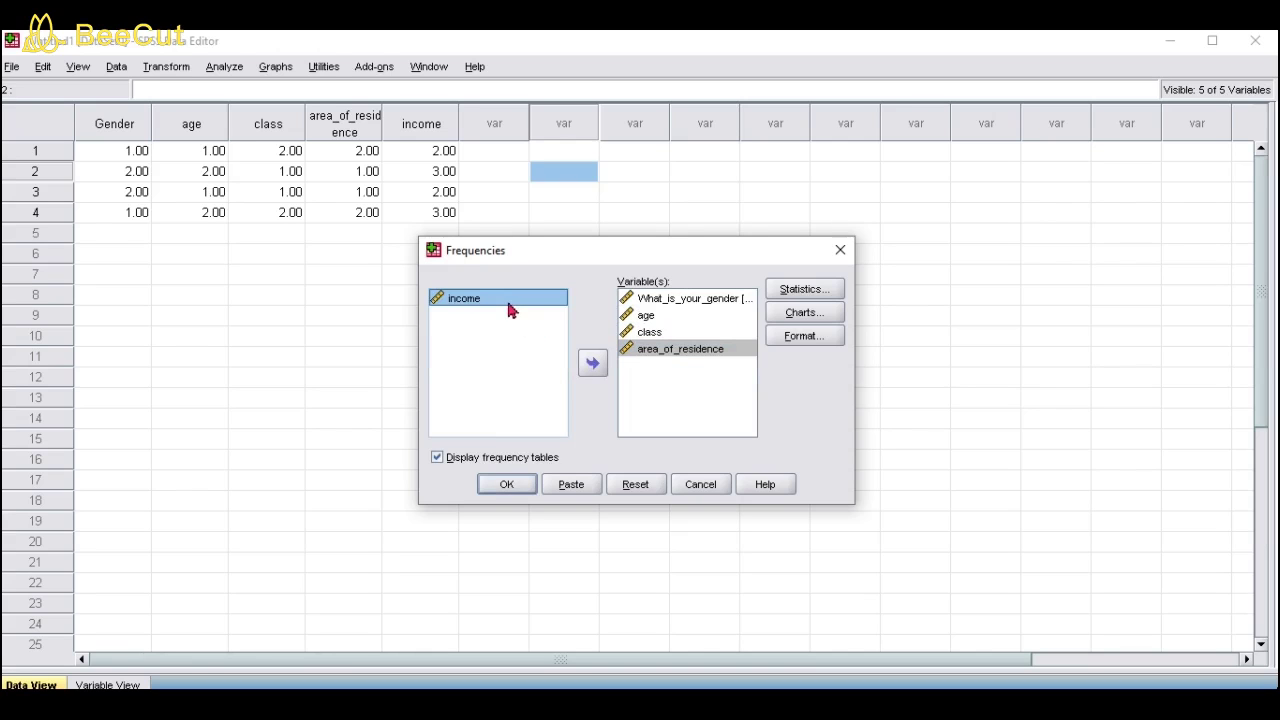
{"action": "left_click", "coordinate": [592, 364]}
Set the Frequencies charts to bar charts with frequencies as chart values, leaving all additional statistics unselected.
{"action": "left_click", "coordinate": [798, 289]}
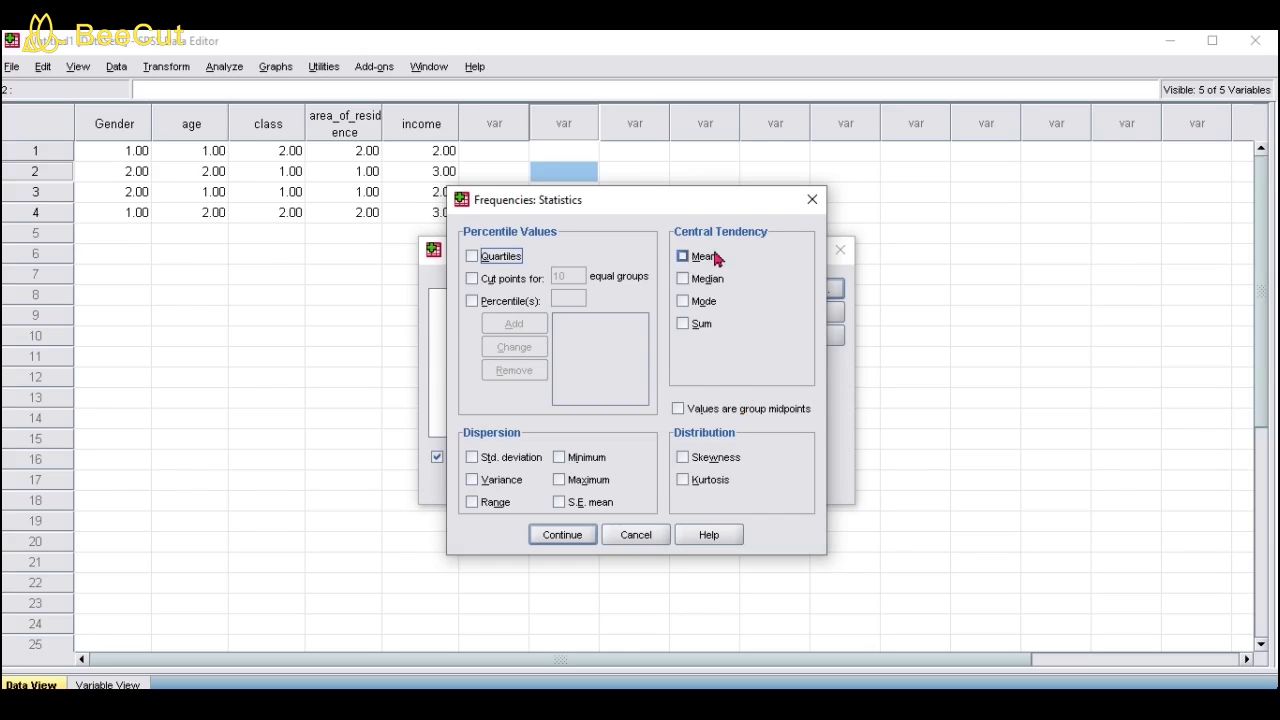
{"action": "left_click", "coordinate": [584, 536]}
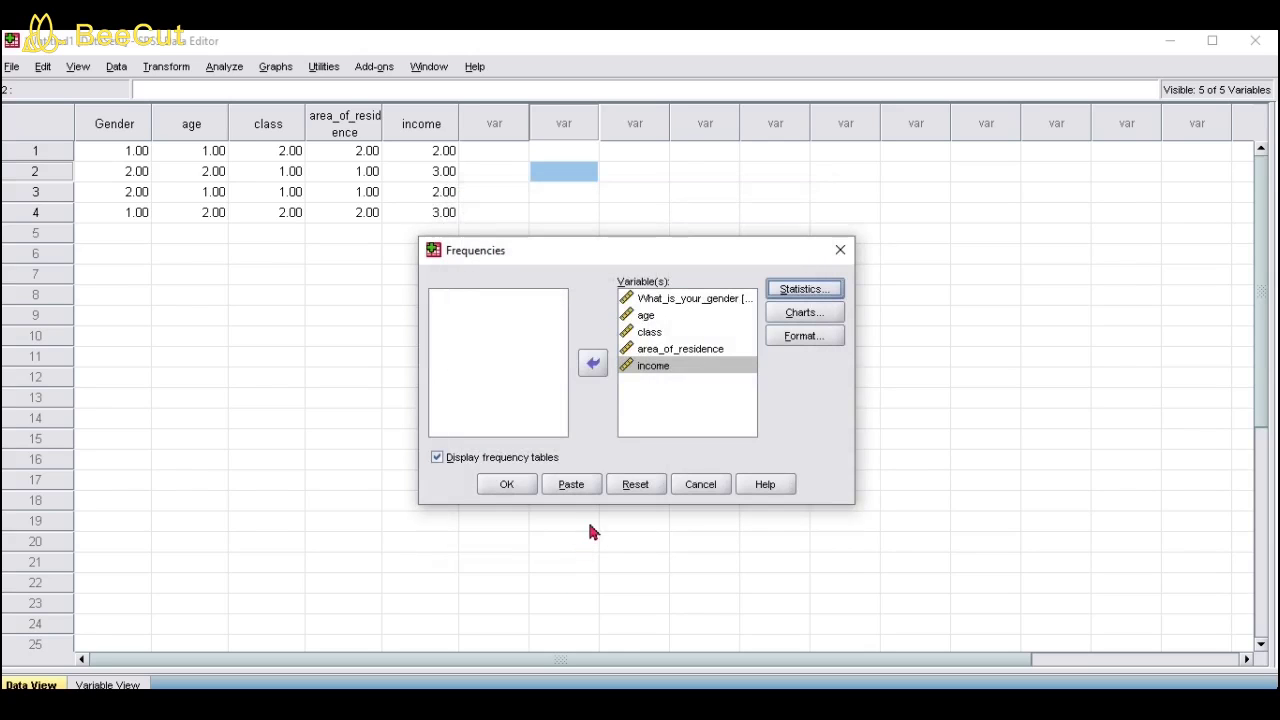
{"action": "left_click", "coordinate": [818, 314]}
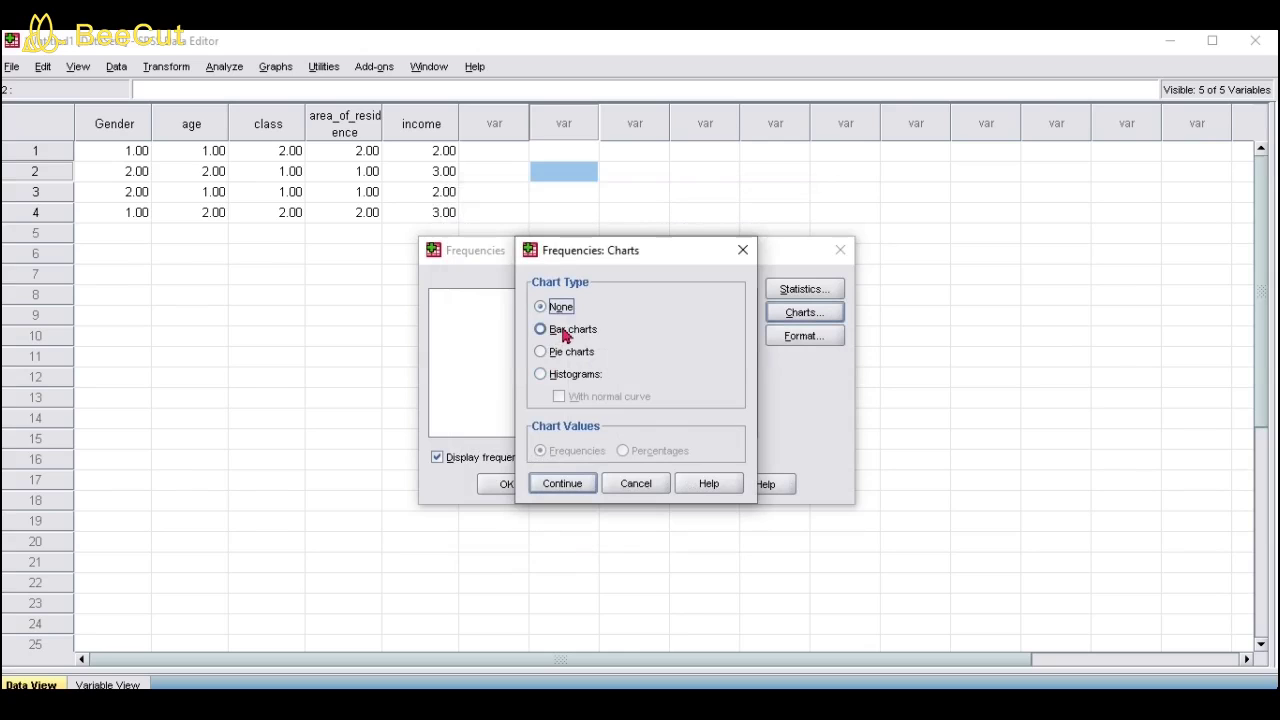
{"action": "left_click", "coordinate": [565, 360]}
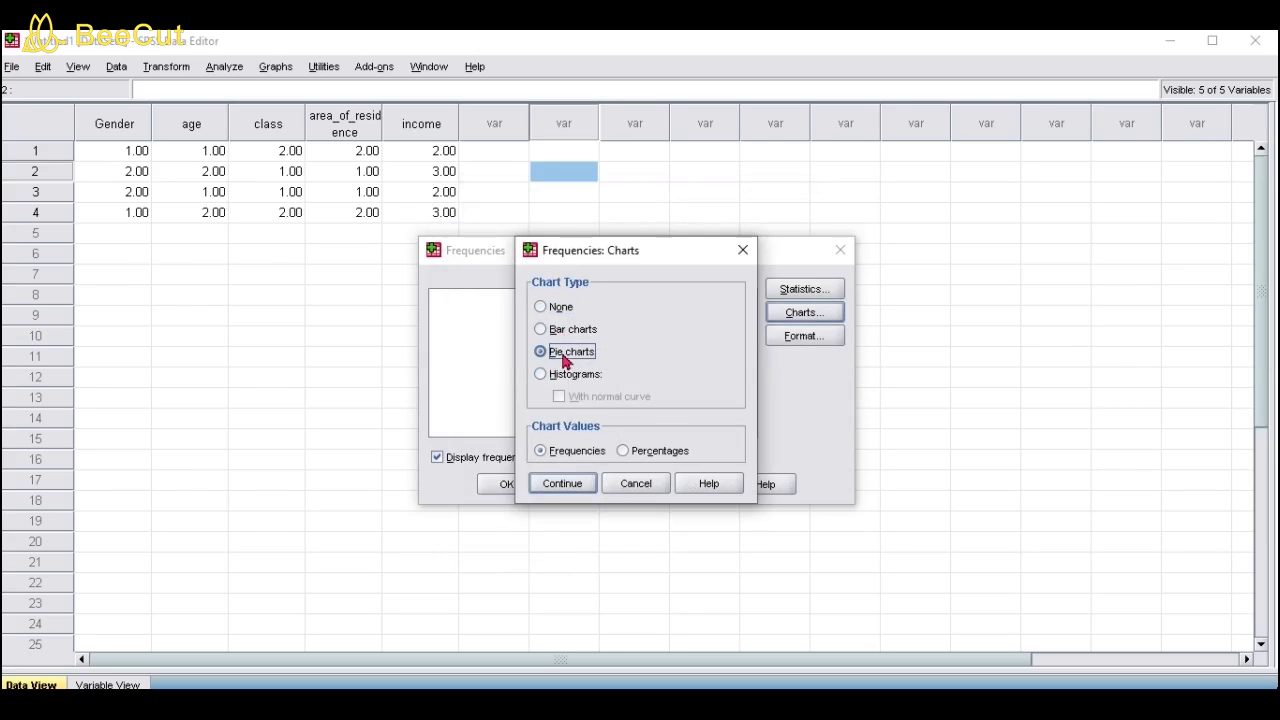
{"action": "left_click", "coordinate": [563, 332]}
{"action": "left_click", "coordinate": [577, 487]}
{"action": "left_click", "coordinate": [803, 312]}
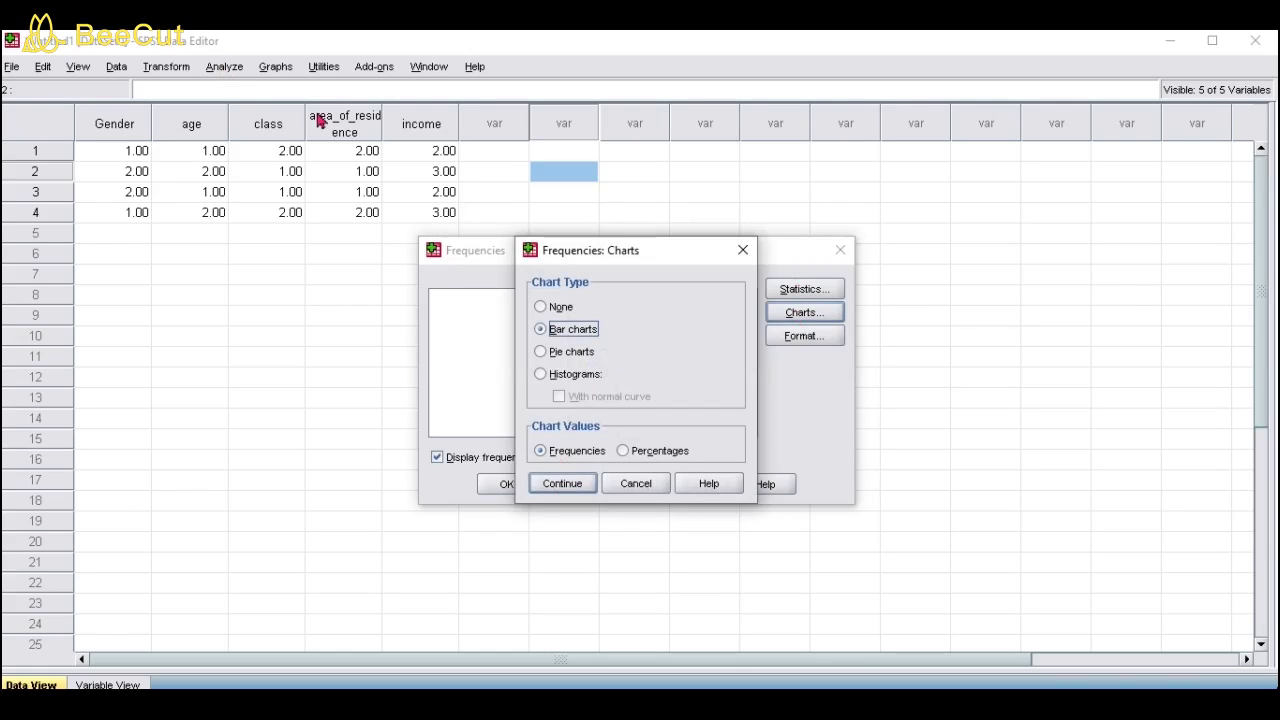
{"action": "left_click", "coordinate": [562, 484]}
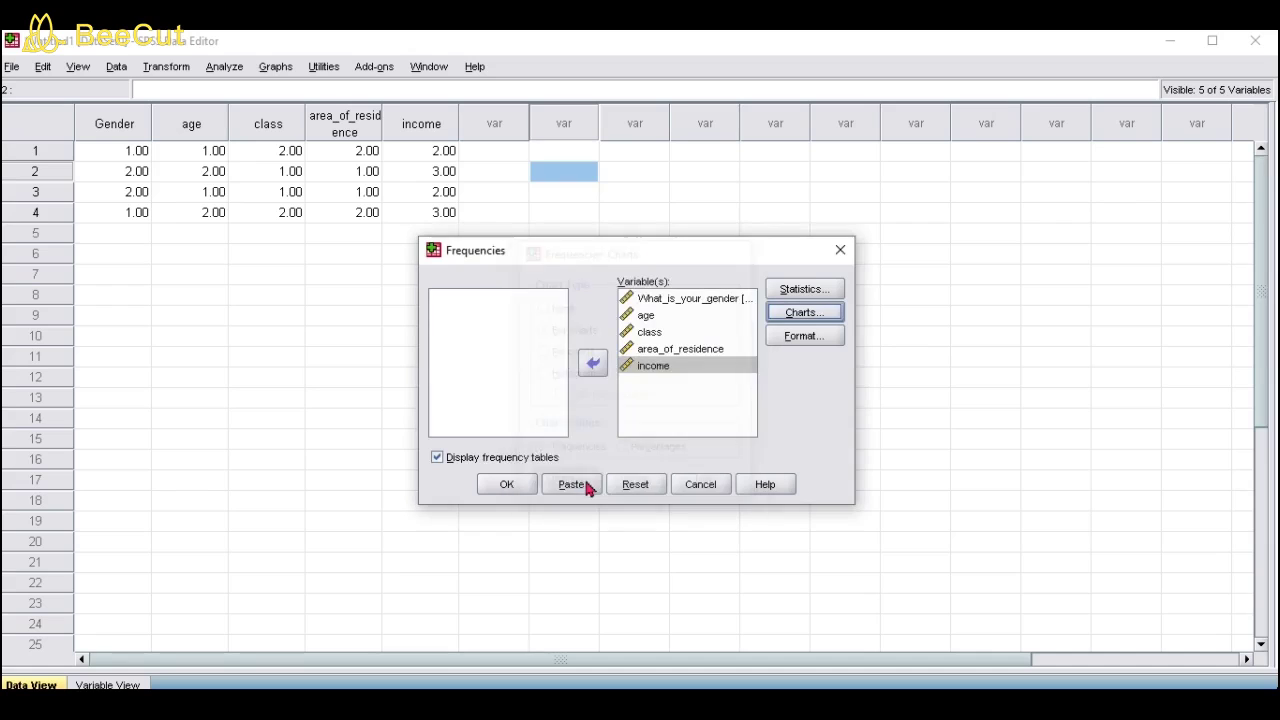
Review the format, statistics and chart options of the Frequencies analysis and the available descriptive statistics procedures, keeping the settings.
{"action": "left_click", "coordinate": [815, 337]}
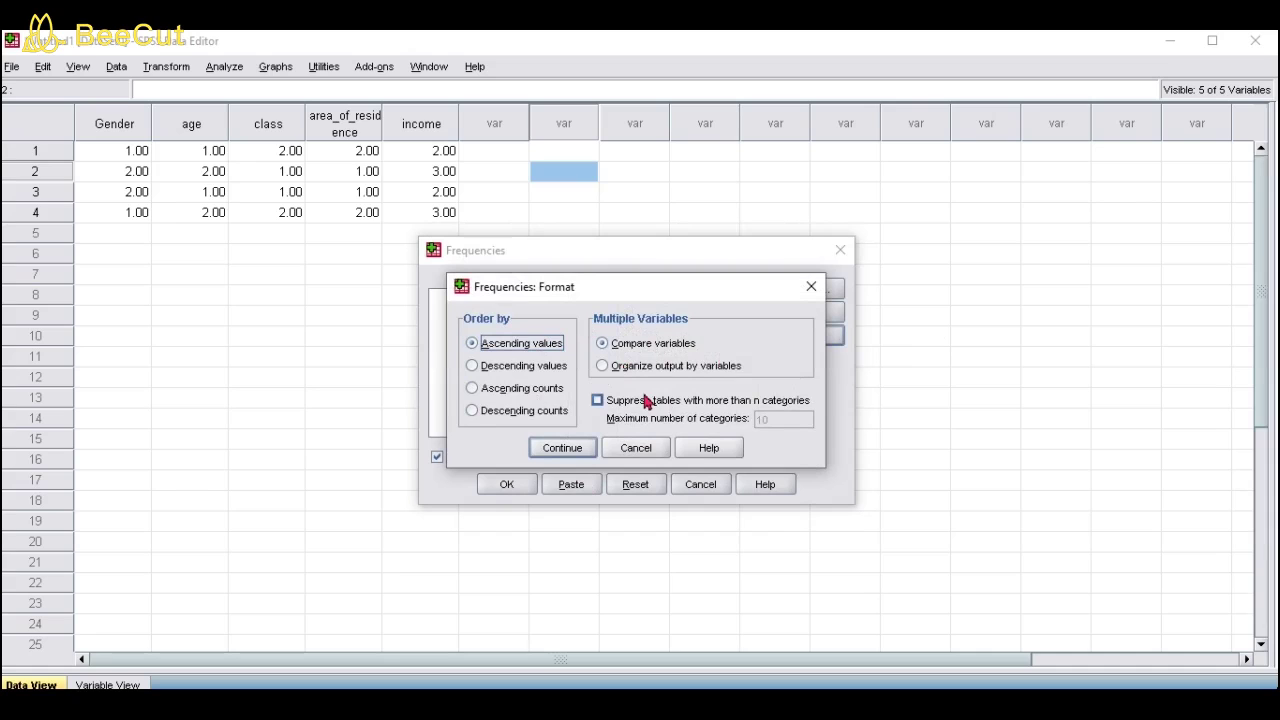
{"action": "left_click", "coordinate": [572, 455]}
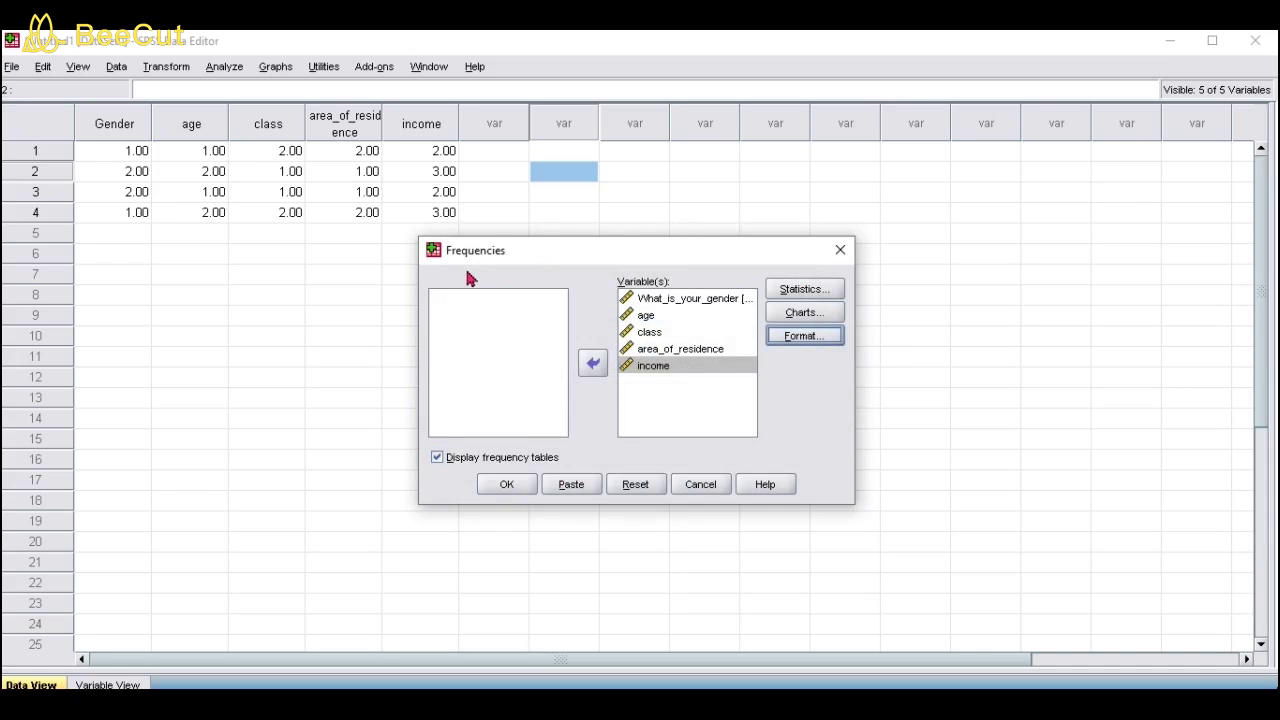
{"action": "left_click", "coordinate": [224, 68]}
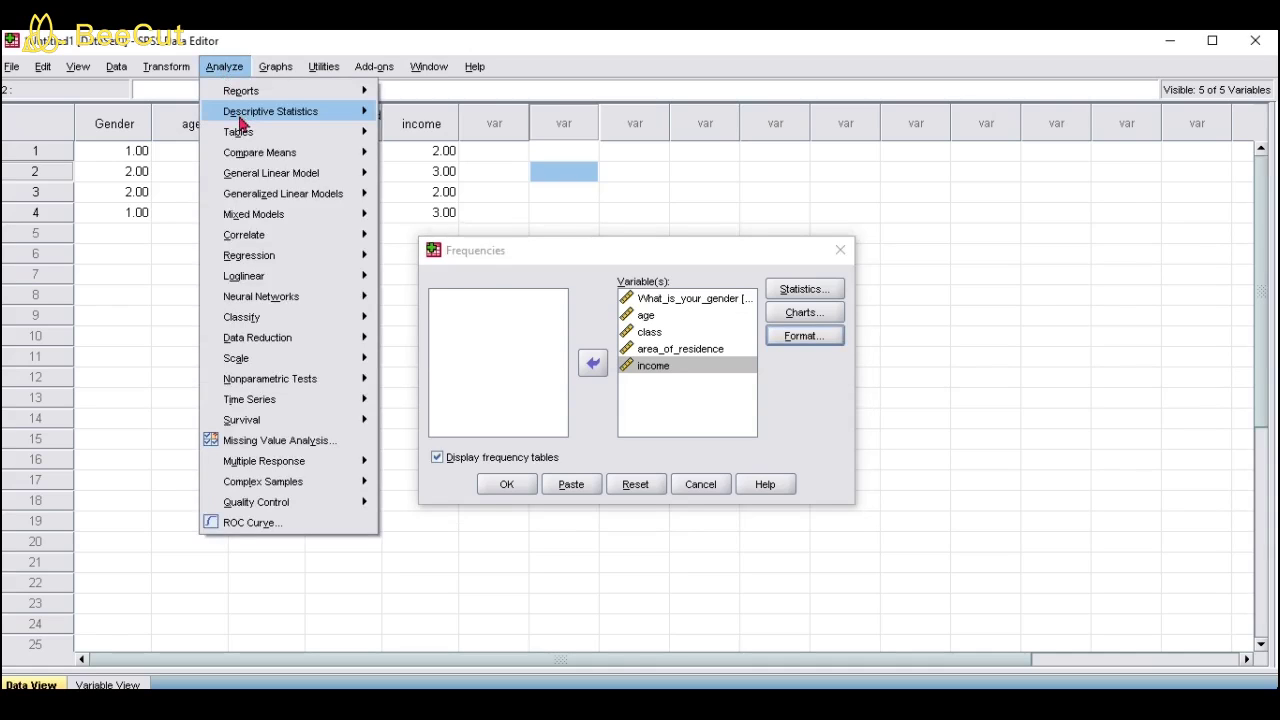
{"action": "mouse_move", "coordinate": [244, 120]}
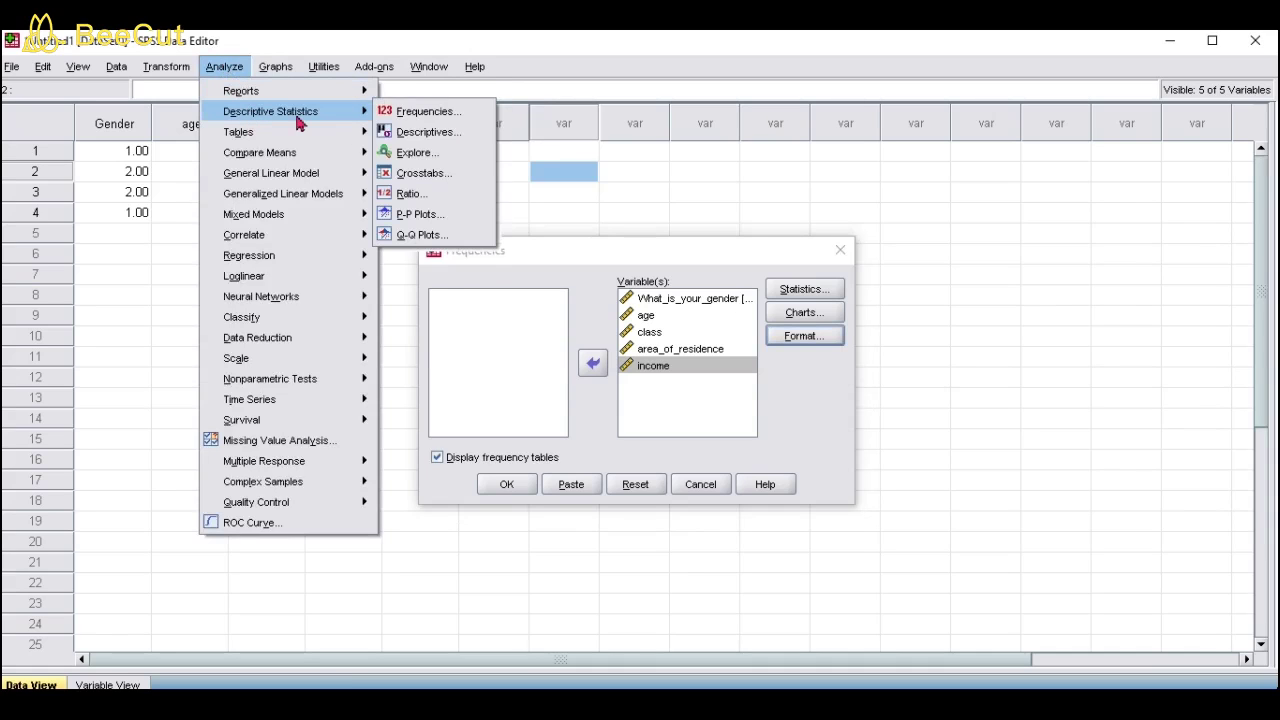
{"action": "left_click", "coordinate": [605, 213]}
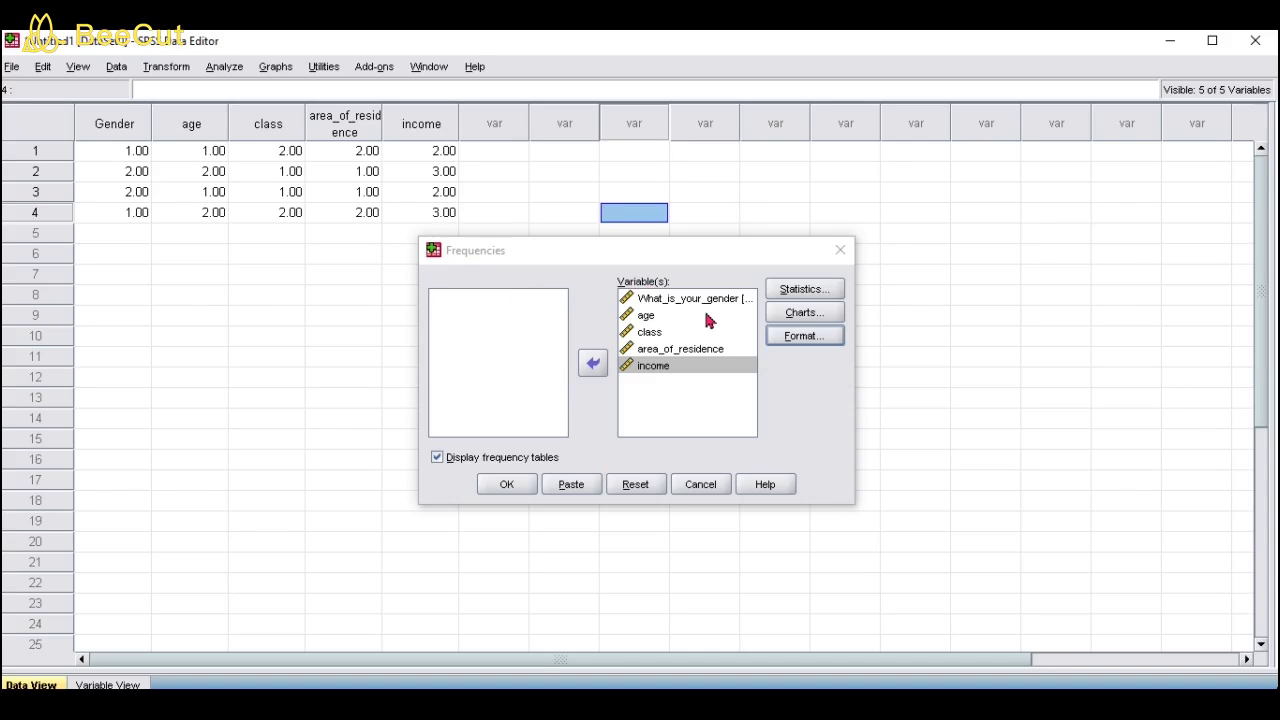
{"action": "left_click", "coordinate": [815, 292]}
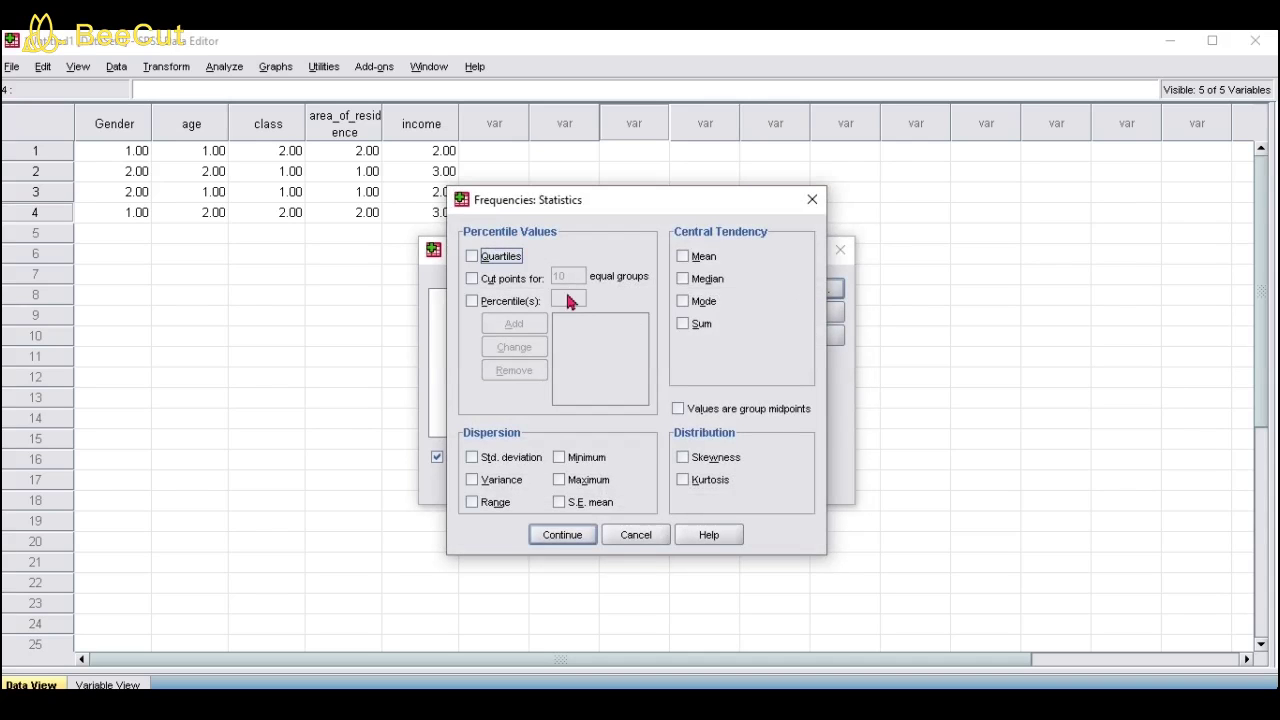
{"action": "left_click", "coordinate": [812, 203]}
{"action": "left_click", "coordinate": [812, 313]}
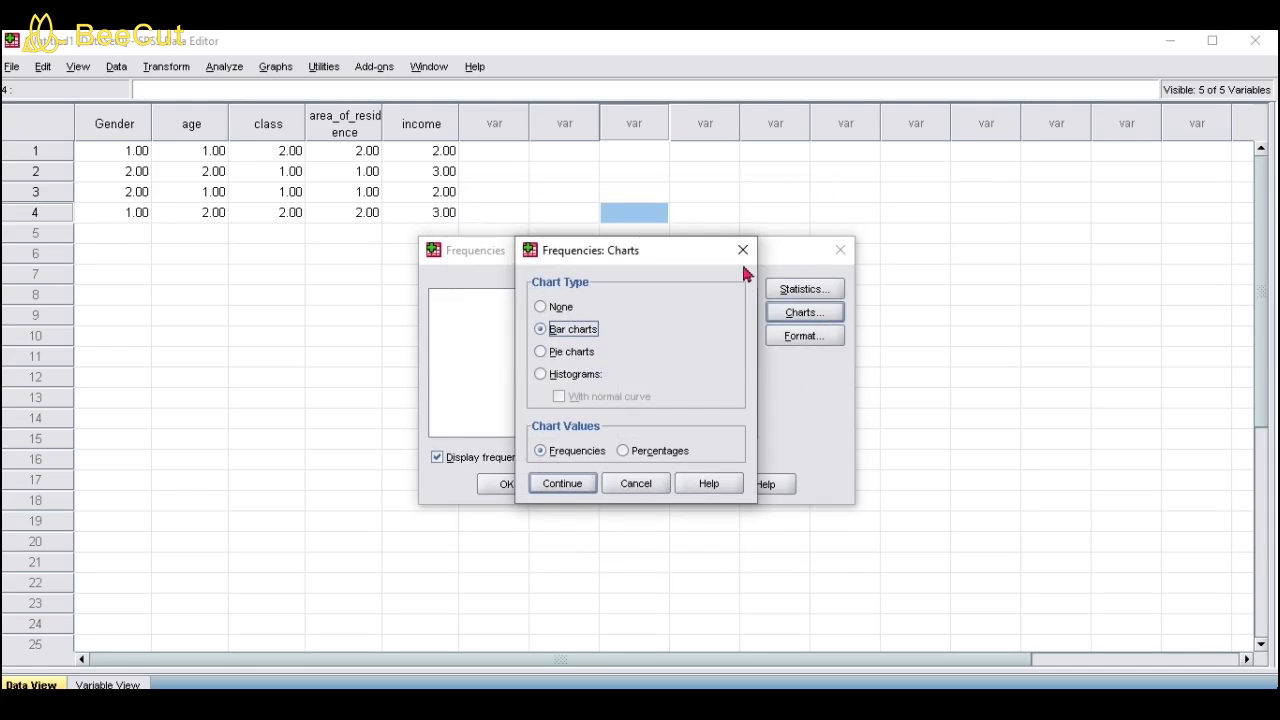
{"action": "left_click", "coordinate": [743, 252]}
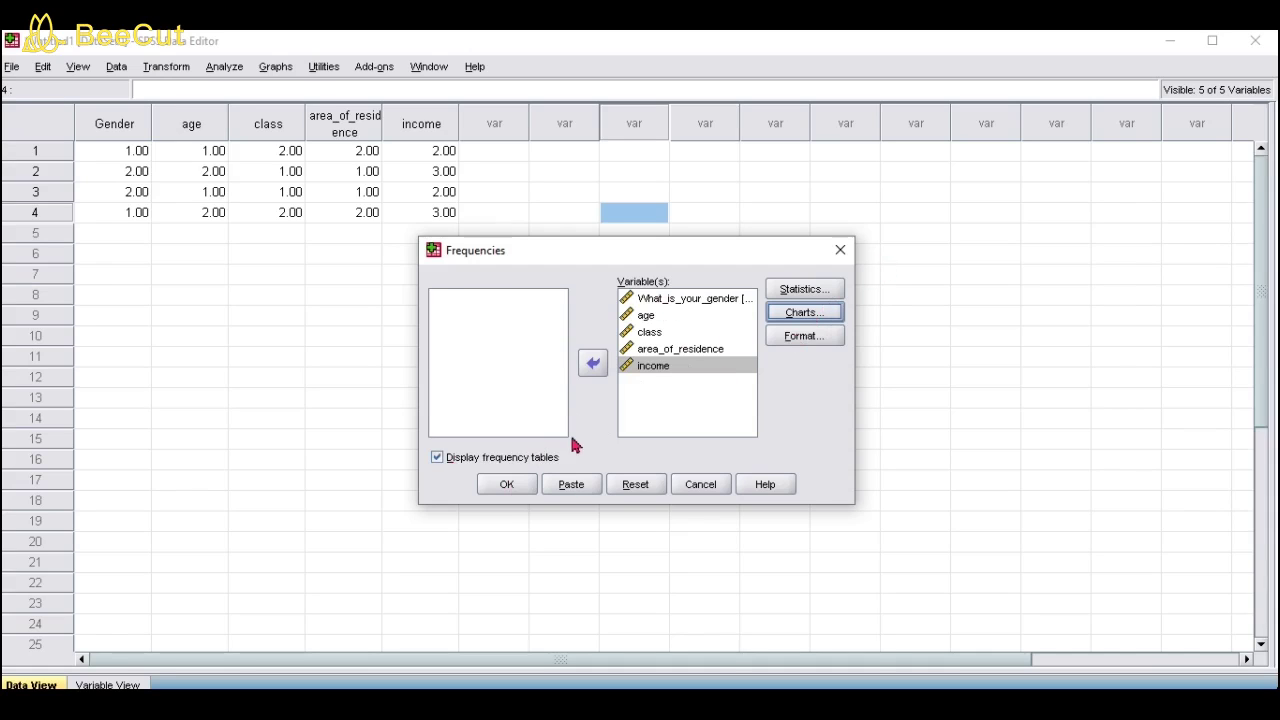
Run the Frequencies analysis and examine the statistics and frequency tables in the output.
{"action": "left_click", "coordinate": [507, 488]}
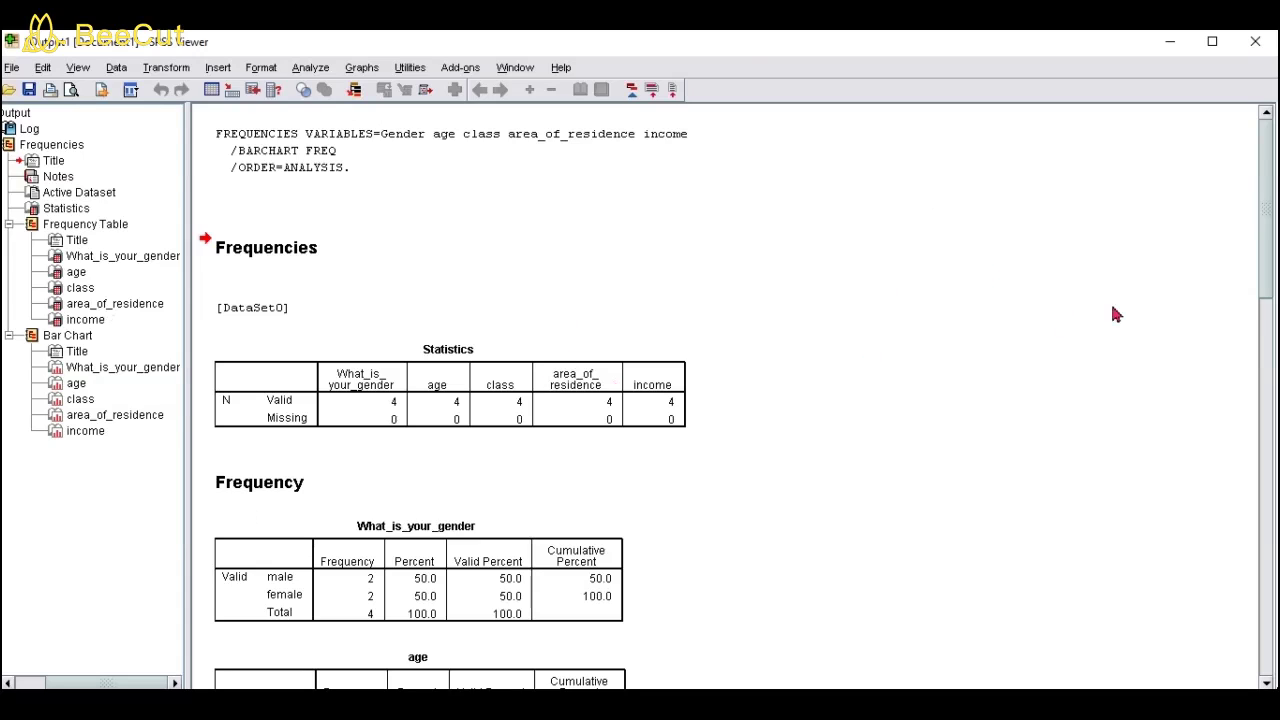
{"action": "left_click_drag", "start_coordinate": [1264, 256], "coordinate": [1266, 287]}
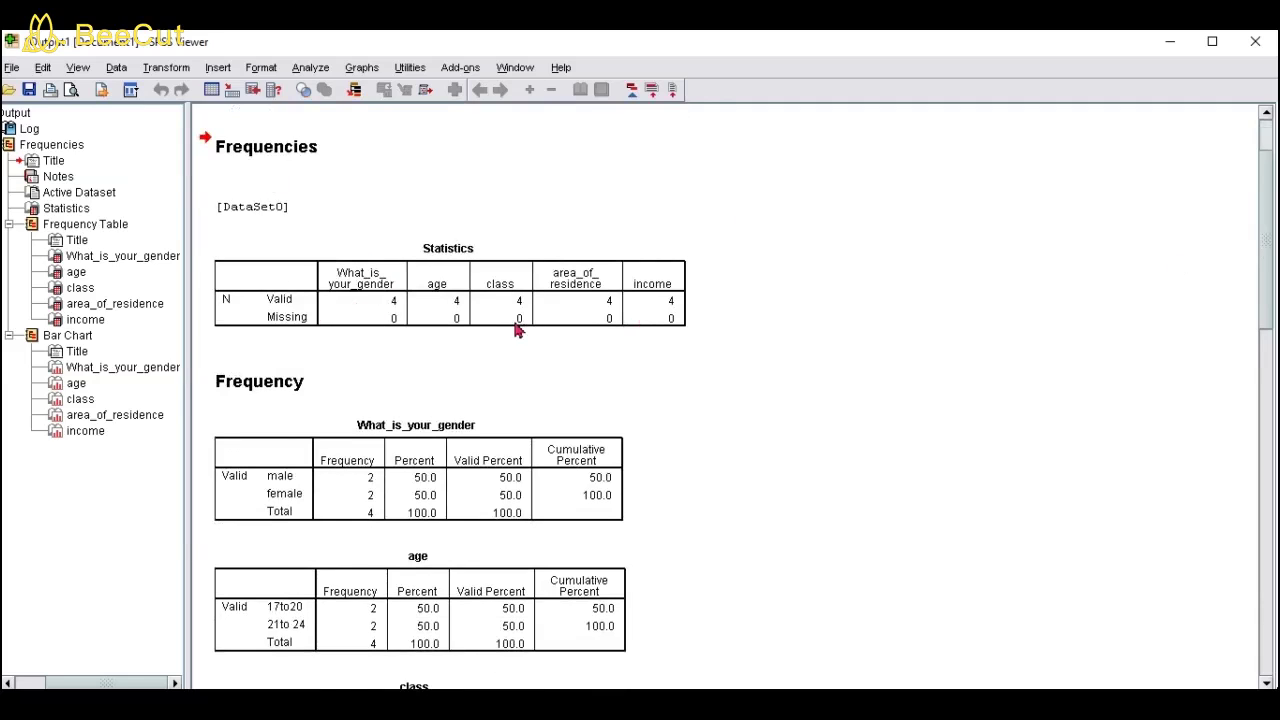
{"action": "left_click_drag", "start_coordinate": [1274, 268], "coordinate": [1275, 357]}
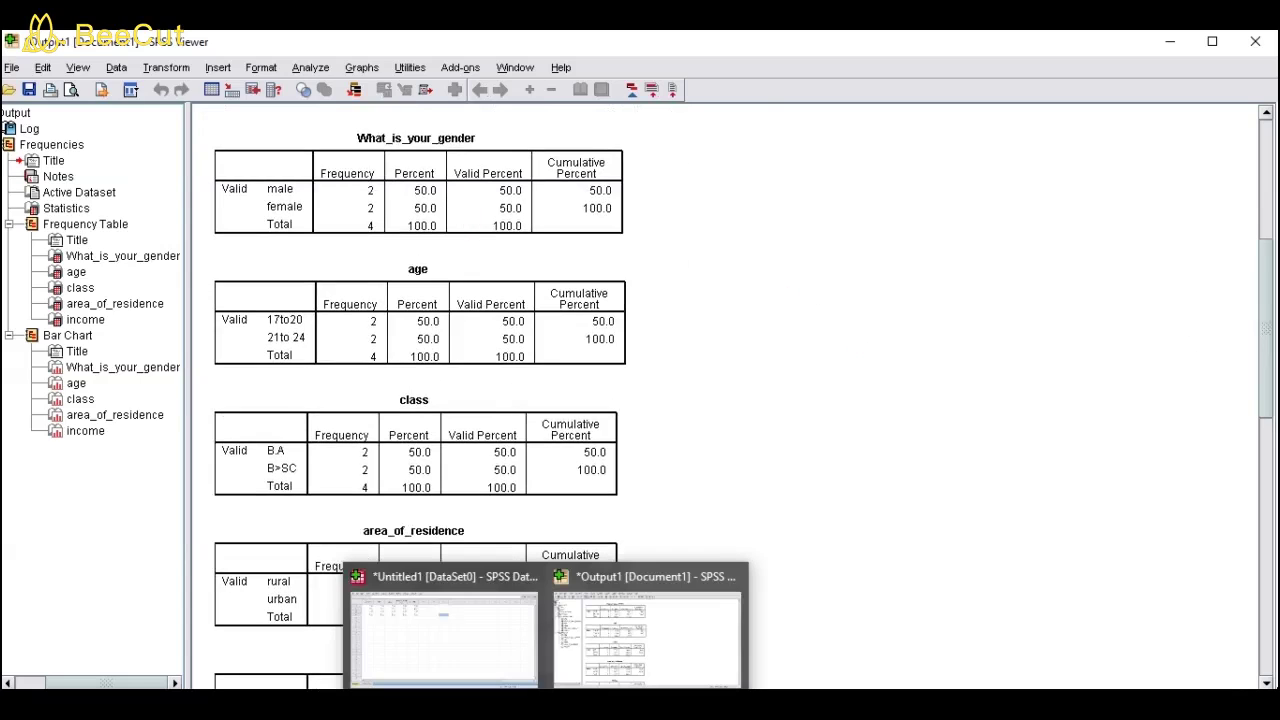
{"action": "mouse_move", "coordinate": [442, 643]}
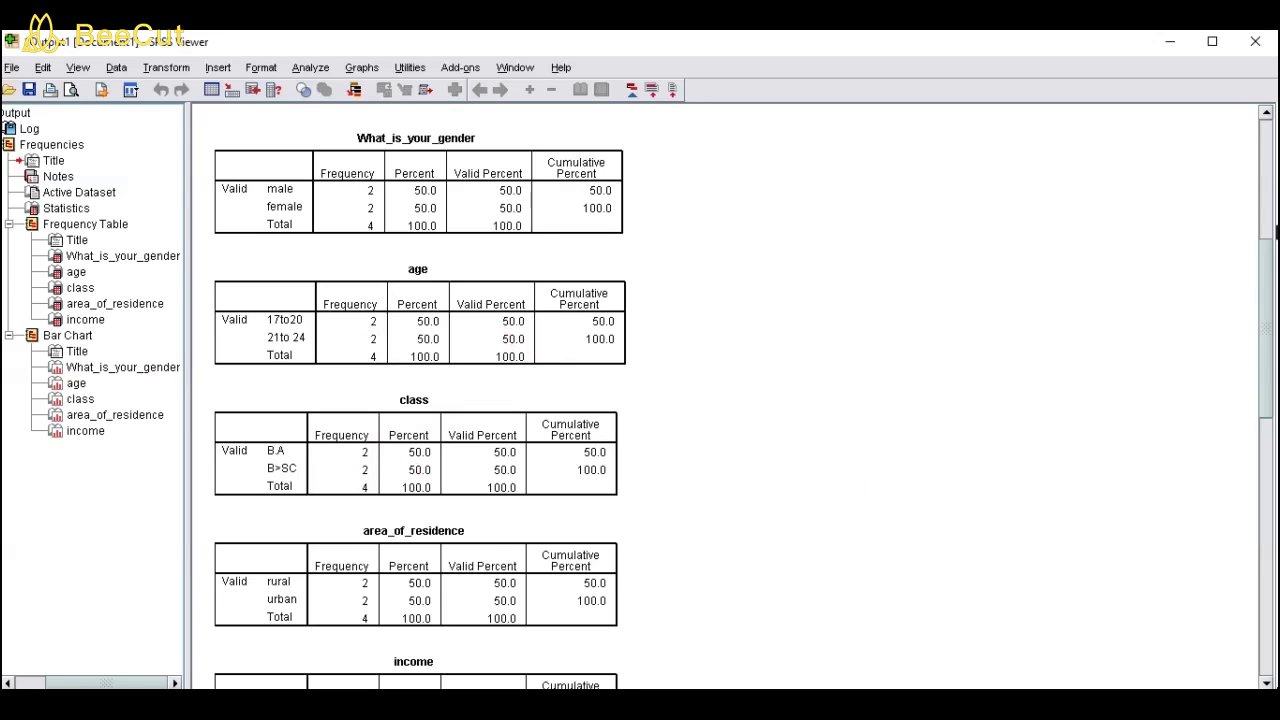
Examine the gender and age bar charts in the output and return to the statistics and frequency tables.
{"action": "left_click_drag", "start_coordinate": [1268, 280], "coordinate": [1268, 347]}
{"action": "scroll", "coordinate": [627, 406], "scroll_direction": "down", "scroll_amount": 5}
{"action": "scroll", "coordinate": [627, 406], "scroll_direction": "down", "scroll_amount": 4}
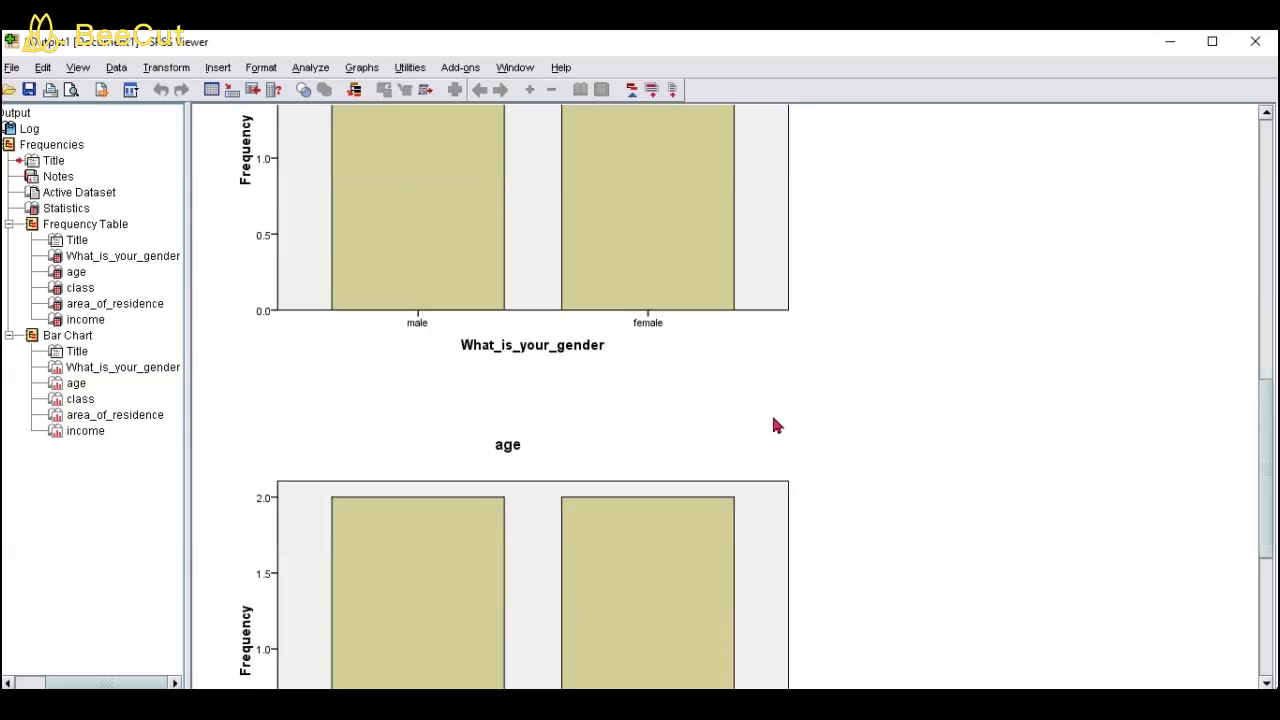
{"action": "scroll", "coordinate": [771, 410], "scroll_direction": "up", "scroll_amount": 6}
{"action": "scroll", "coordinate": [794, 300], "scroll_direction": "up", "scroll_amount": 1}
{"action": "scroll", "coordinate": [791, 303], "scroll_direction": "down", "scroll_amount": 1}
{"action": "scroll", "coordinate": [794, 335], "scroll_direction": "down", "scroll_amount": 6}
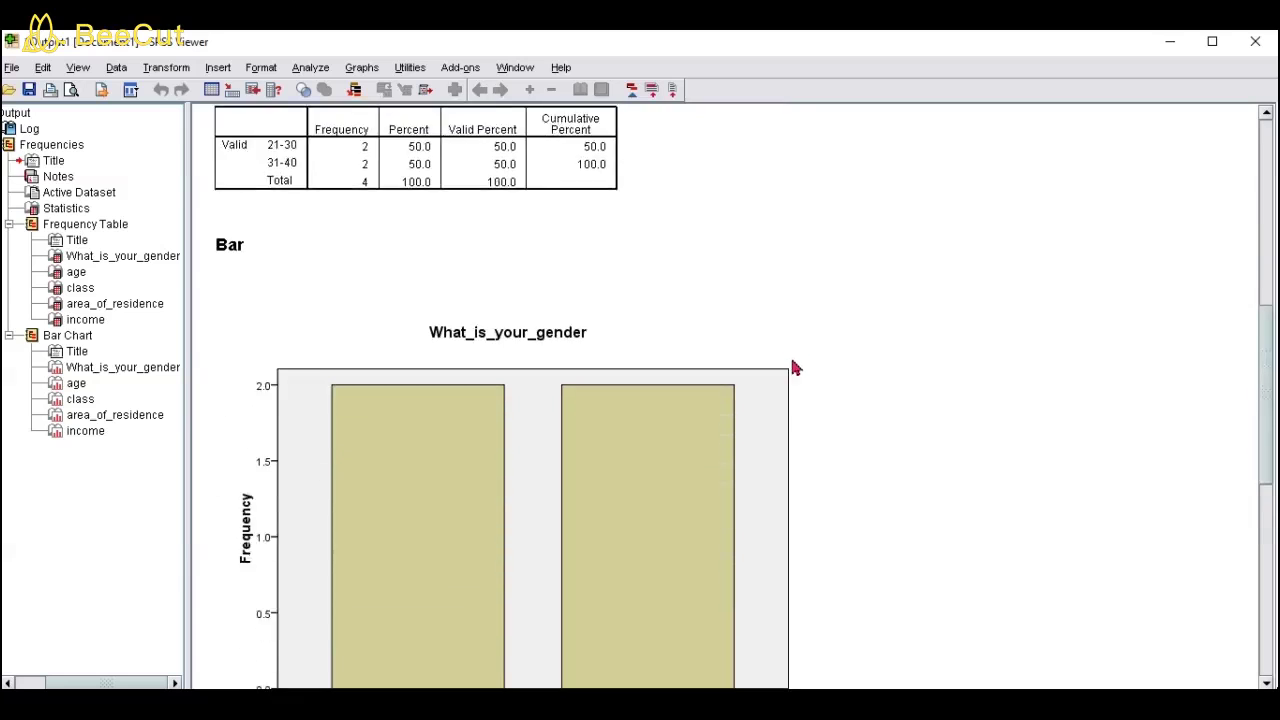
{"action": "left_click", "coordinate": [795, 450]}
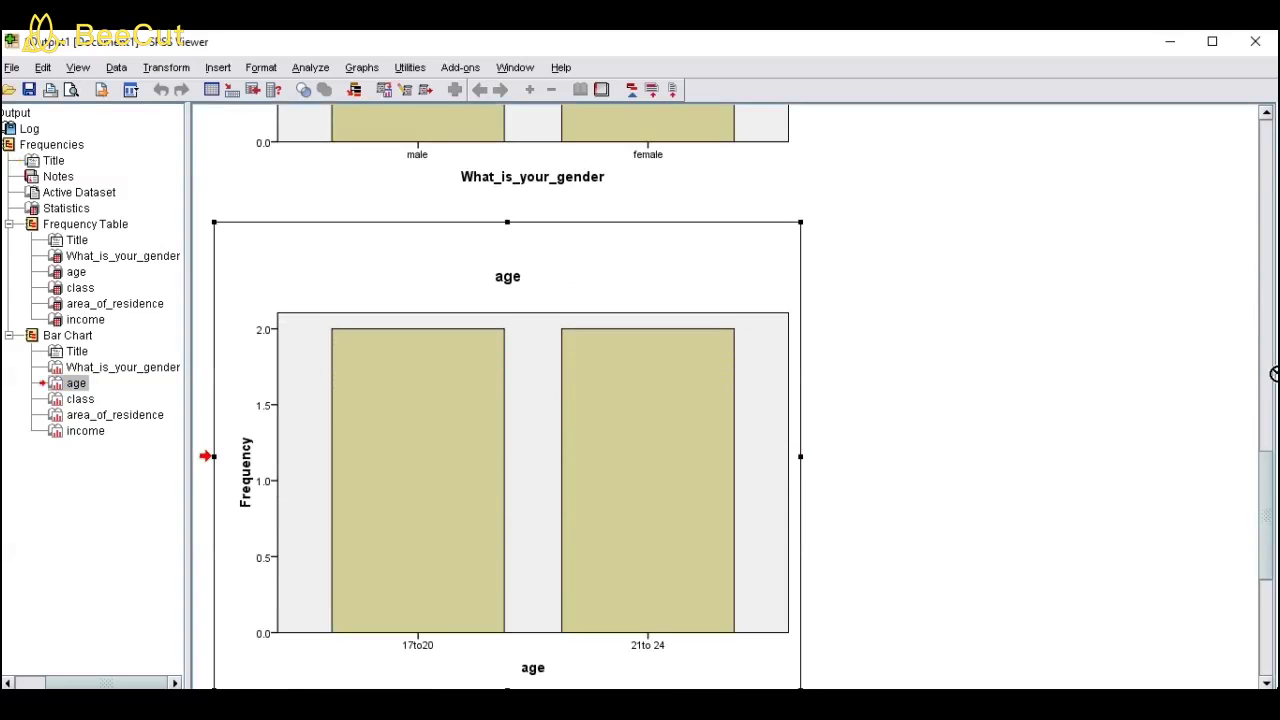
{"action": "left_click", "coordinate": [826, 404]}
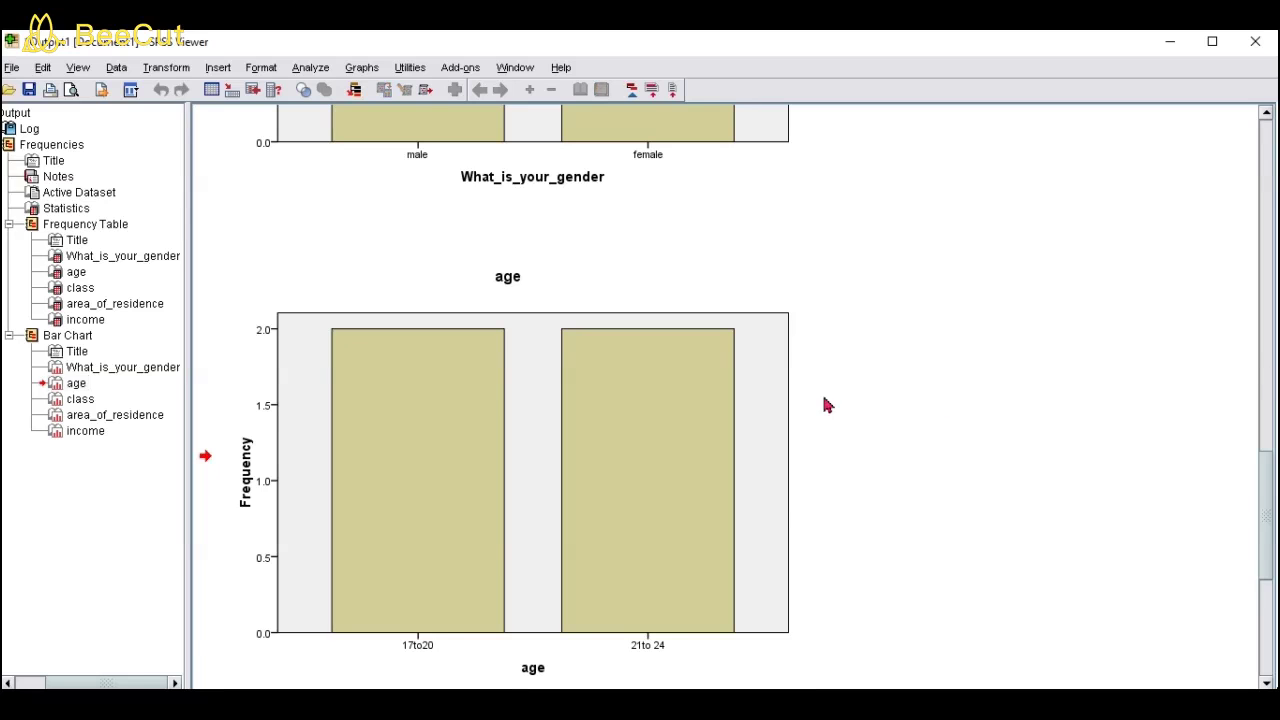
{"action": "key", "text": "Down"}
{"action": "key", "text": "Down"}
{"action": "key", "text": "ctrl+Home"}
{"action": "key", "text": "Up"}
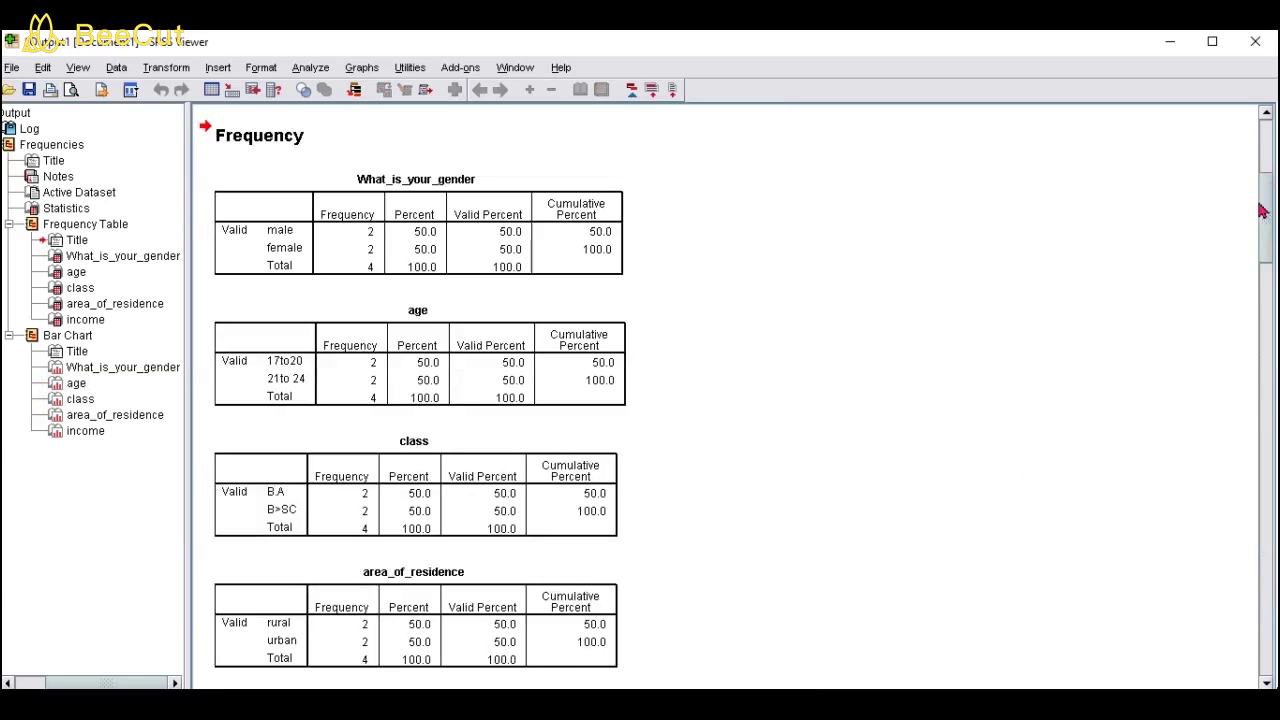
{"action": "left_click_drag", "start_coordinate": [1263, 211], "coordinate": [1266, 156]}
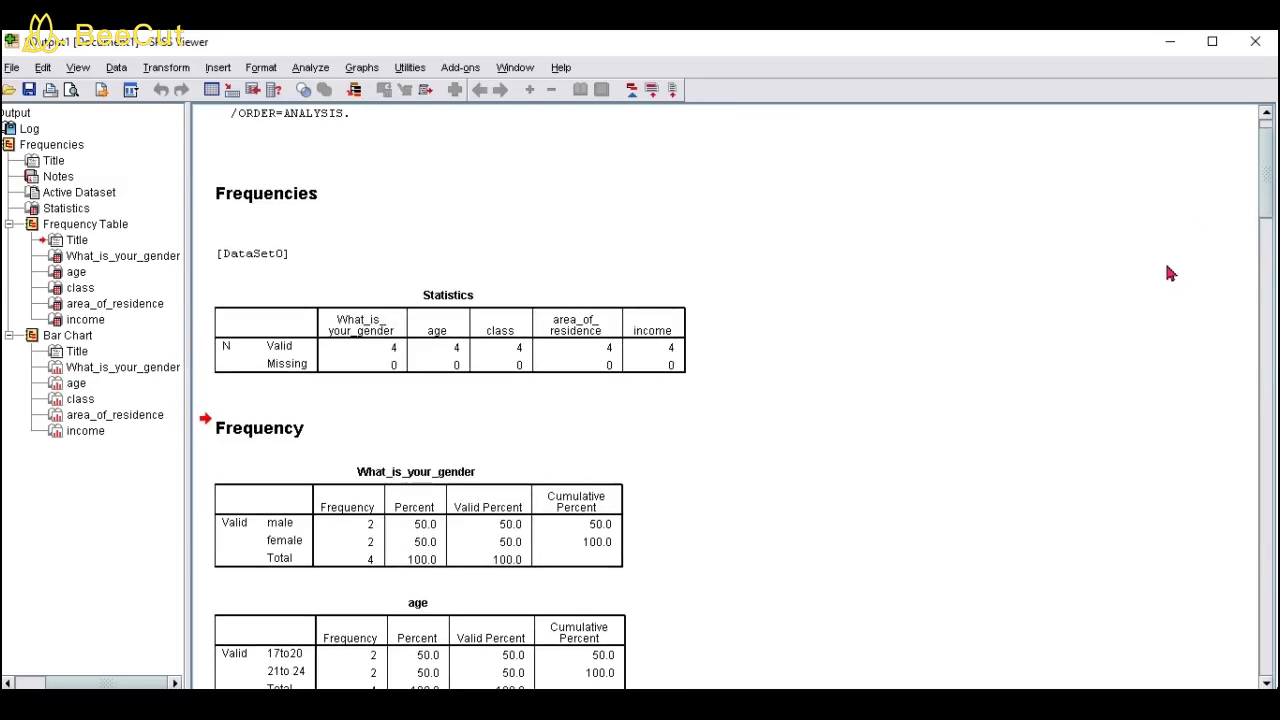
Select the What_is_your_gender frequency table in the output, switch to Word and create a new blank document.
{"action": "left_click", "coordinate": [466, 496]}
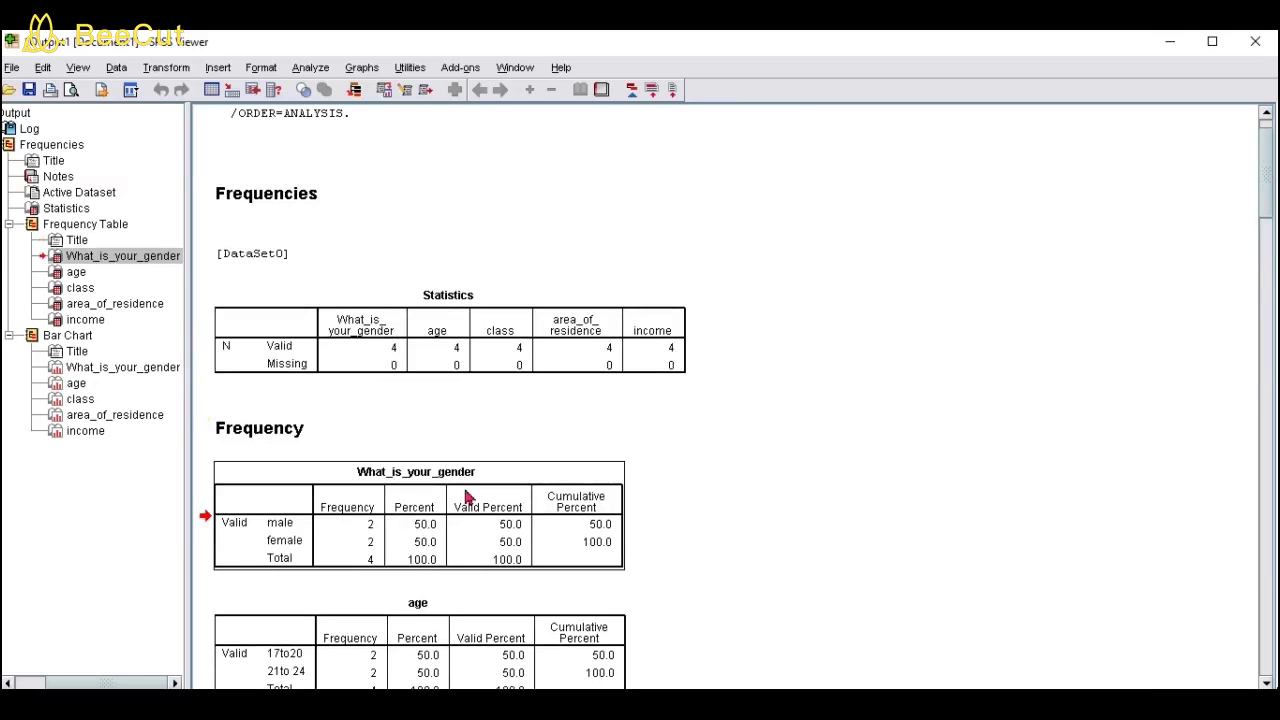
{"action": "double_click", "coordinate": [465, 492]}
{"action": "mouse_move", "coordinate": [780, 700]}
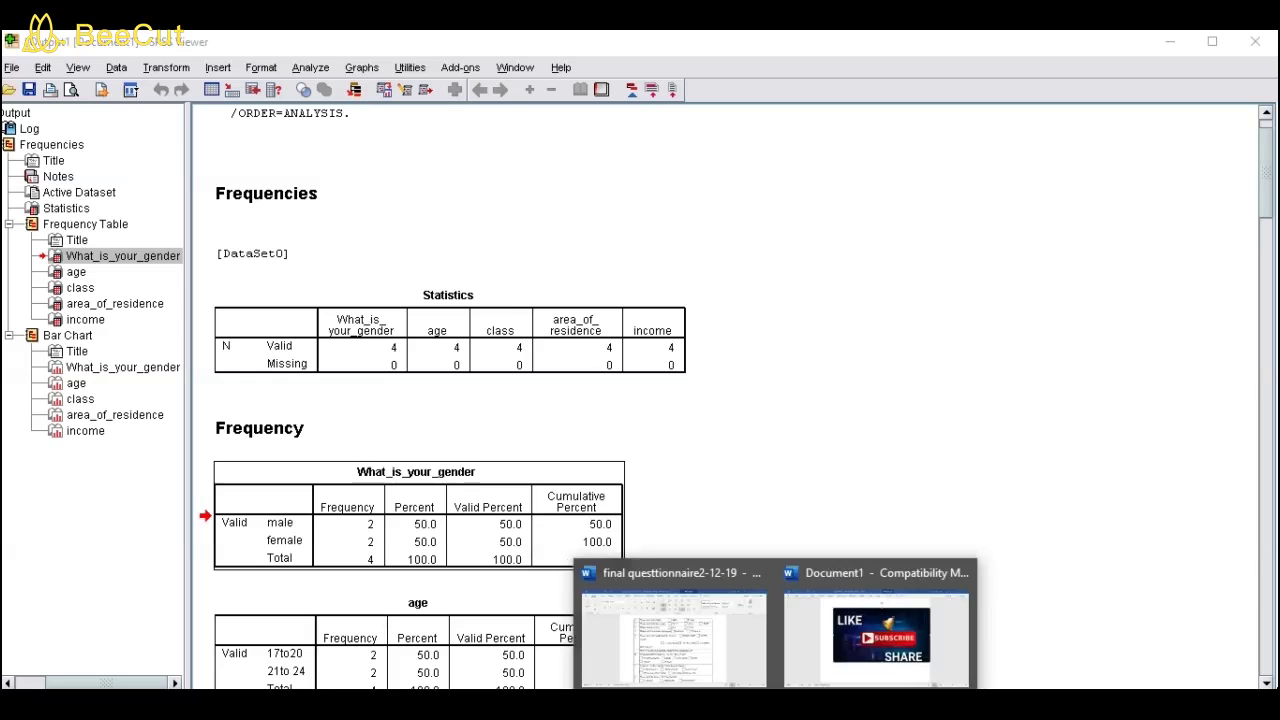
{"action": "left_click", "coordinate": [798, 673]}
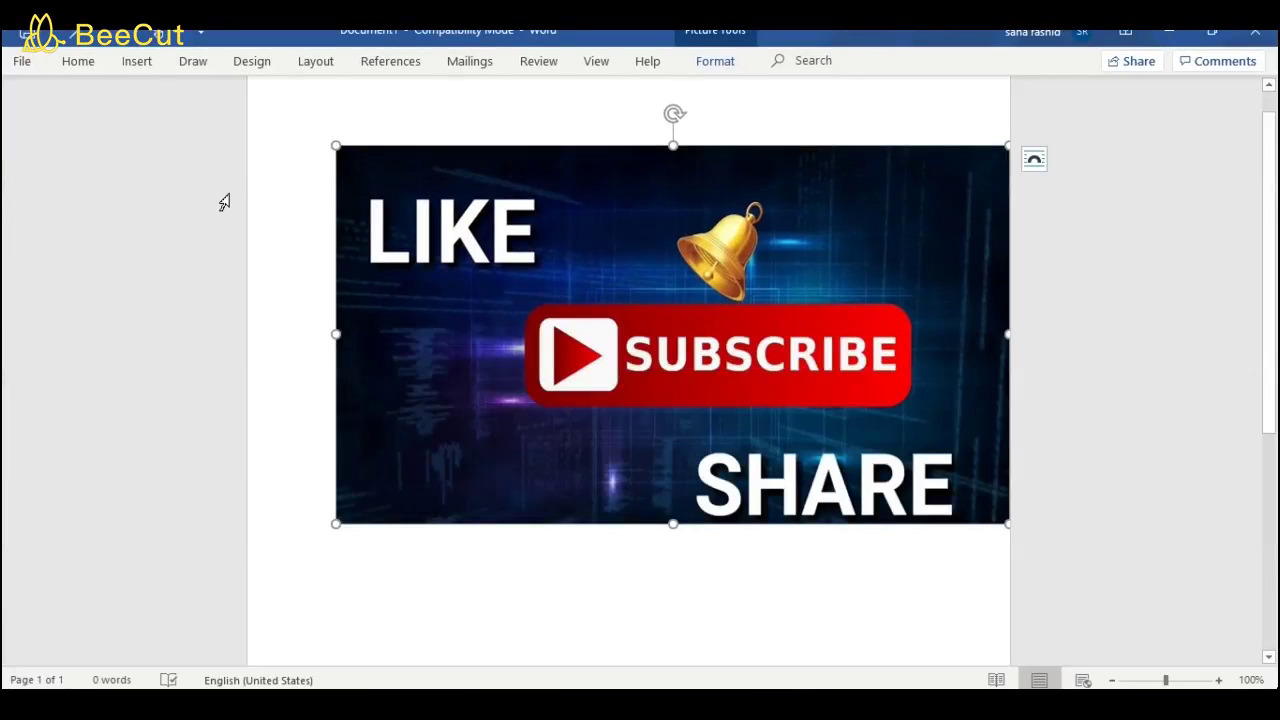
{"action": "left_click", "coordinate": [22, 62]}
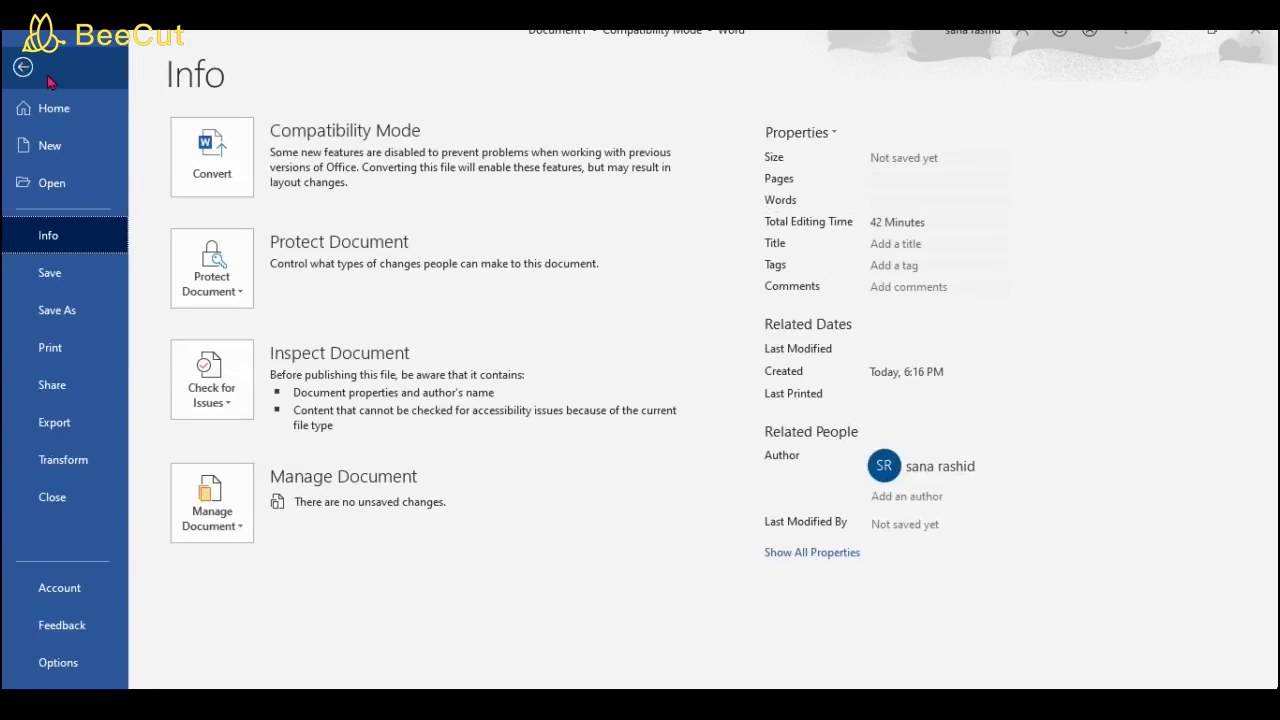
{"action": "left_click", "coordinate": [70, 146]}
{"action": "left_click", "coordinate": [251, 220]}
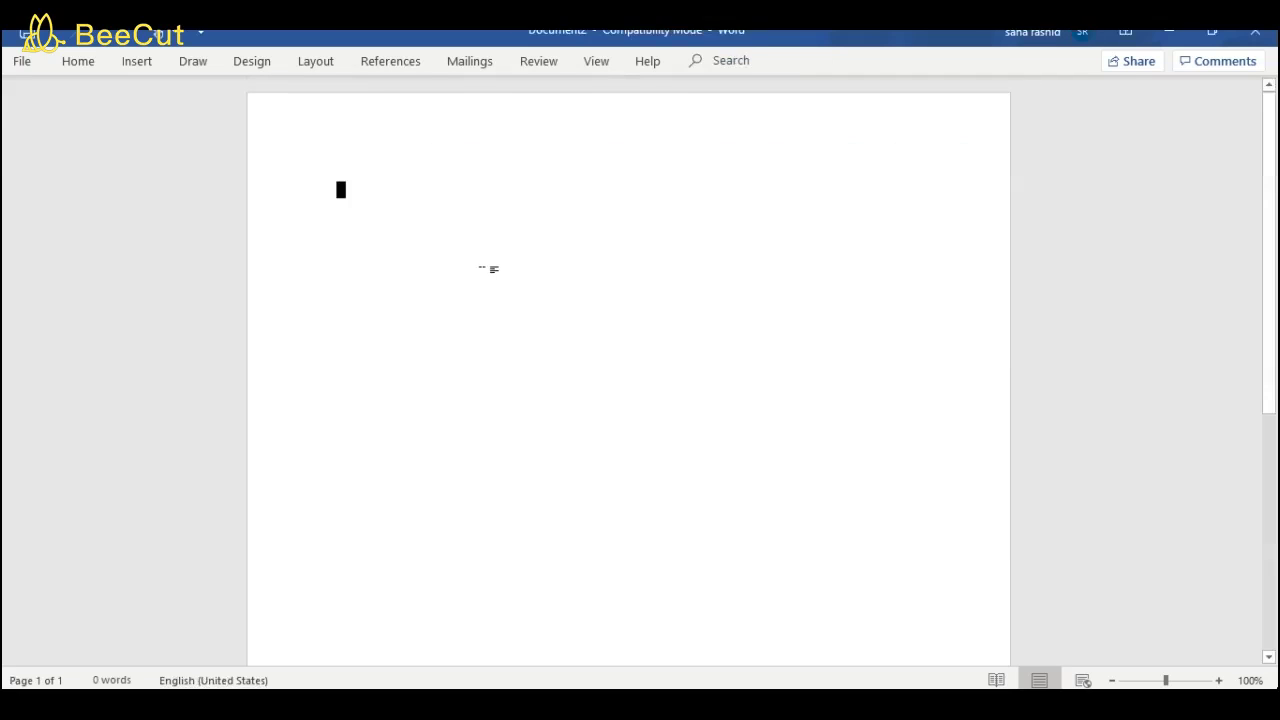
Paste the What_is_your_gender frequency table into the blank Word document and copy the age frequency table from the SPSS output below it.
{"action": "type", "text": "What_is_your_gender \t\tFrequency\tPercent\tValid Percent\tCumulative Percent Valid\tmale\t2\t50.0\t50.0\t50.0 \tfemale\t2\t50.0\t50.0\t100.0 \tTotal\t4\t100.0\t100.0"}
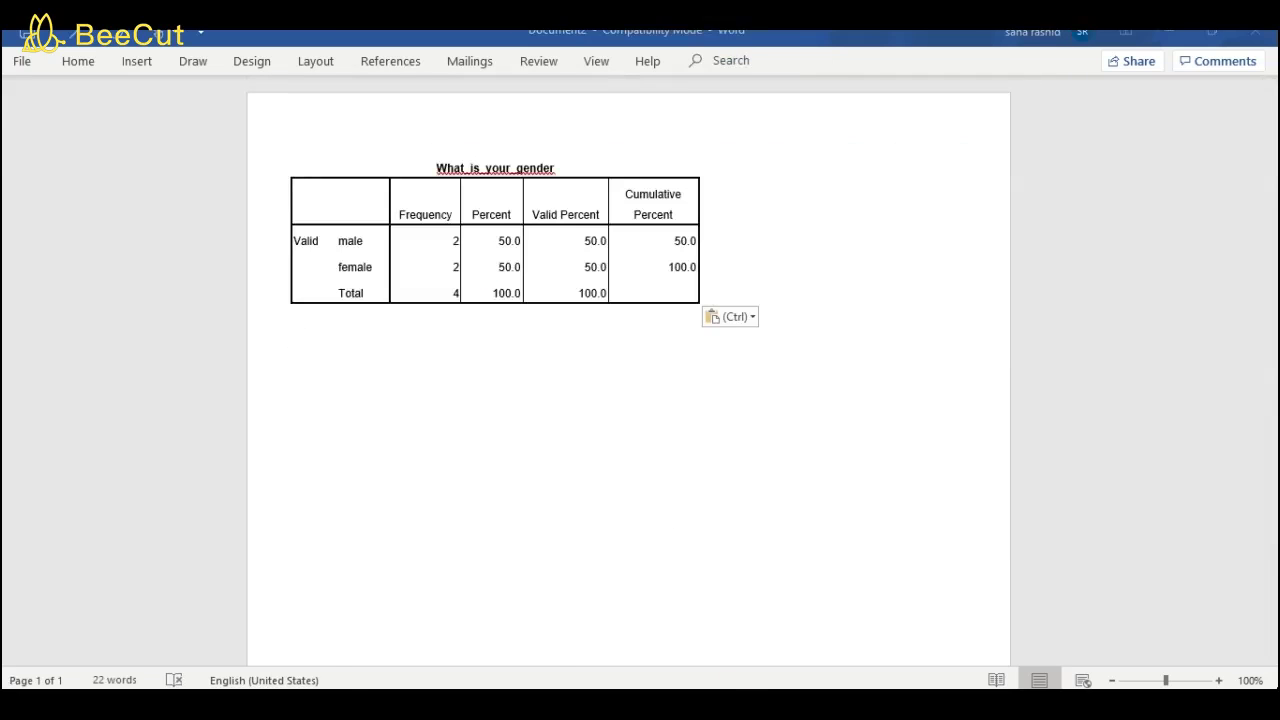
{"action": "left_click", "coordinate": [632, 670]}
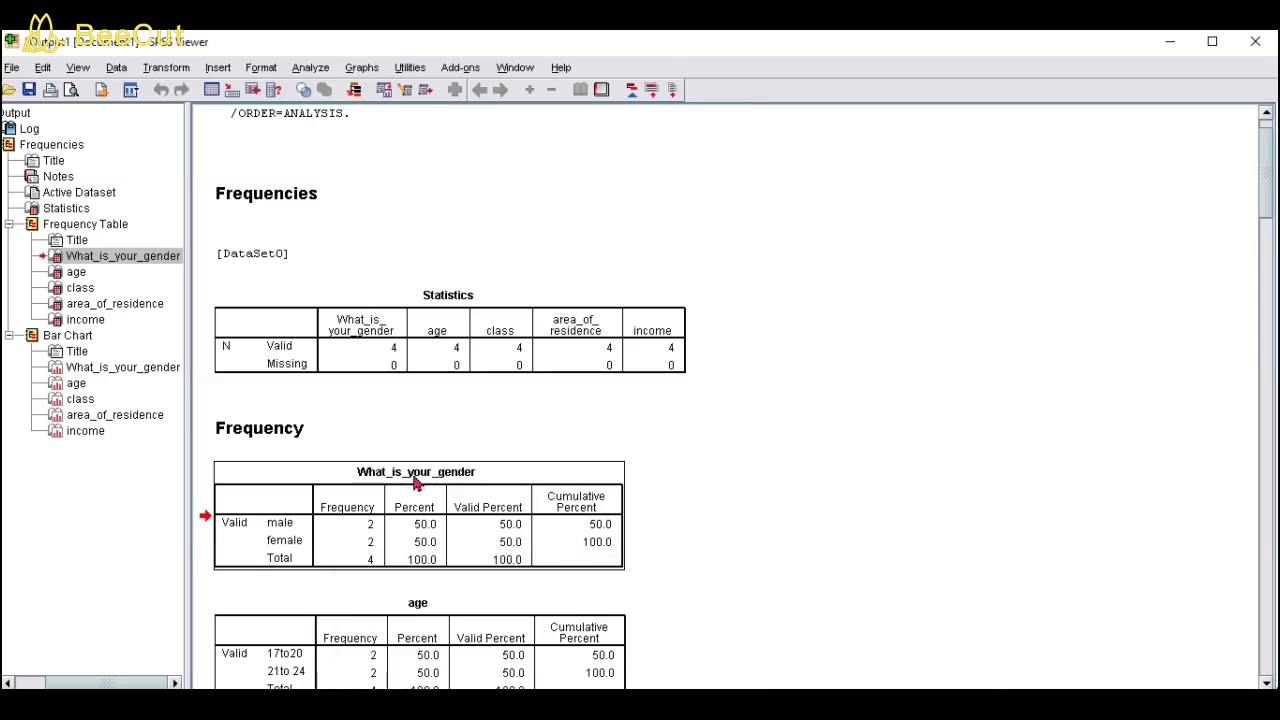
{"action": "left_click", "coordinate": [437, 644]}
{"action": "double_click", "coordinate": [433, 630]}
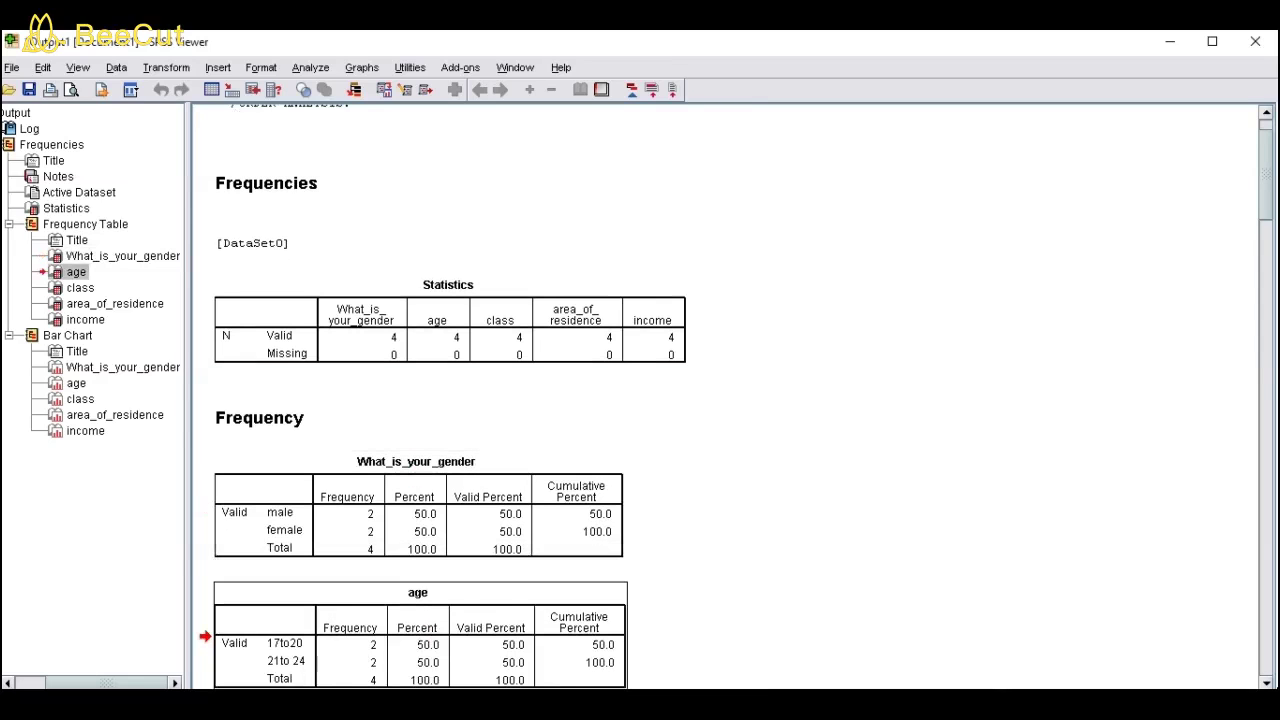
{"action": "mouse_move", "coordinate": [775, 705]}
{"action": "left_click", "coordinate": [604, 630]}
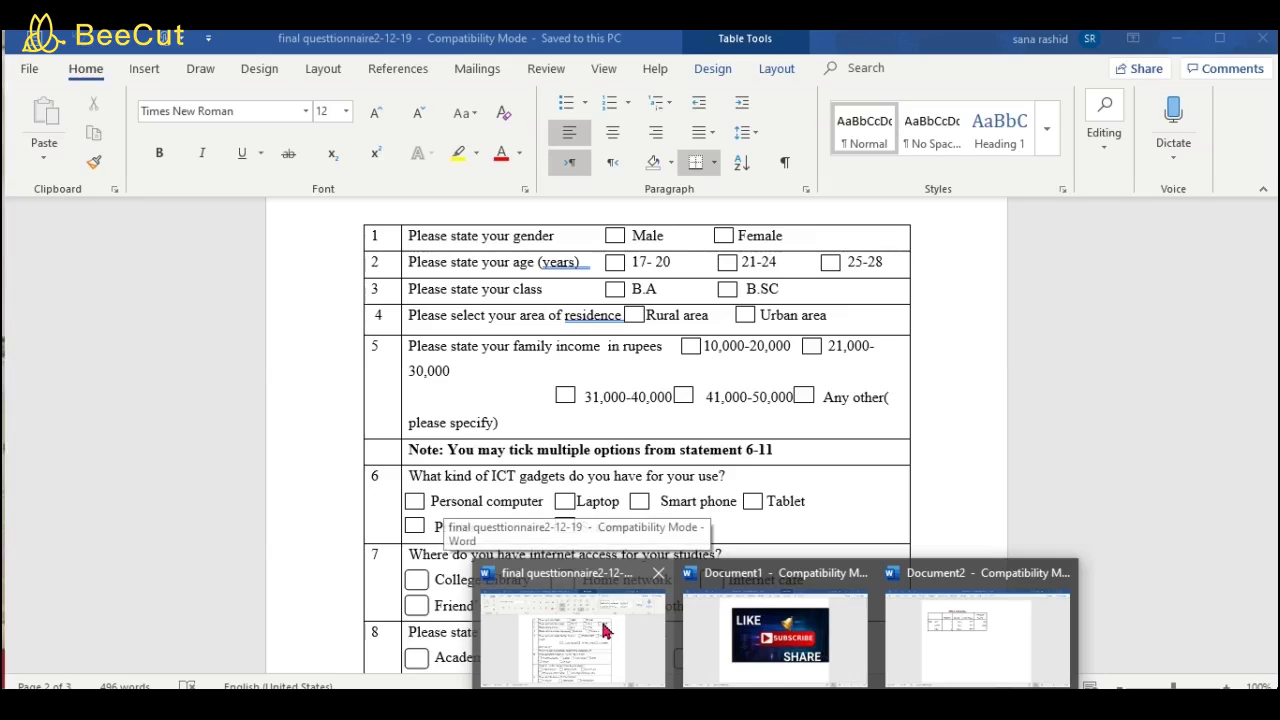
{"action": "left_click", "coordinate": [946, 648]}
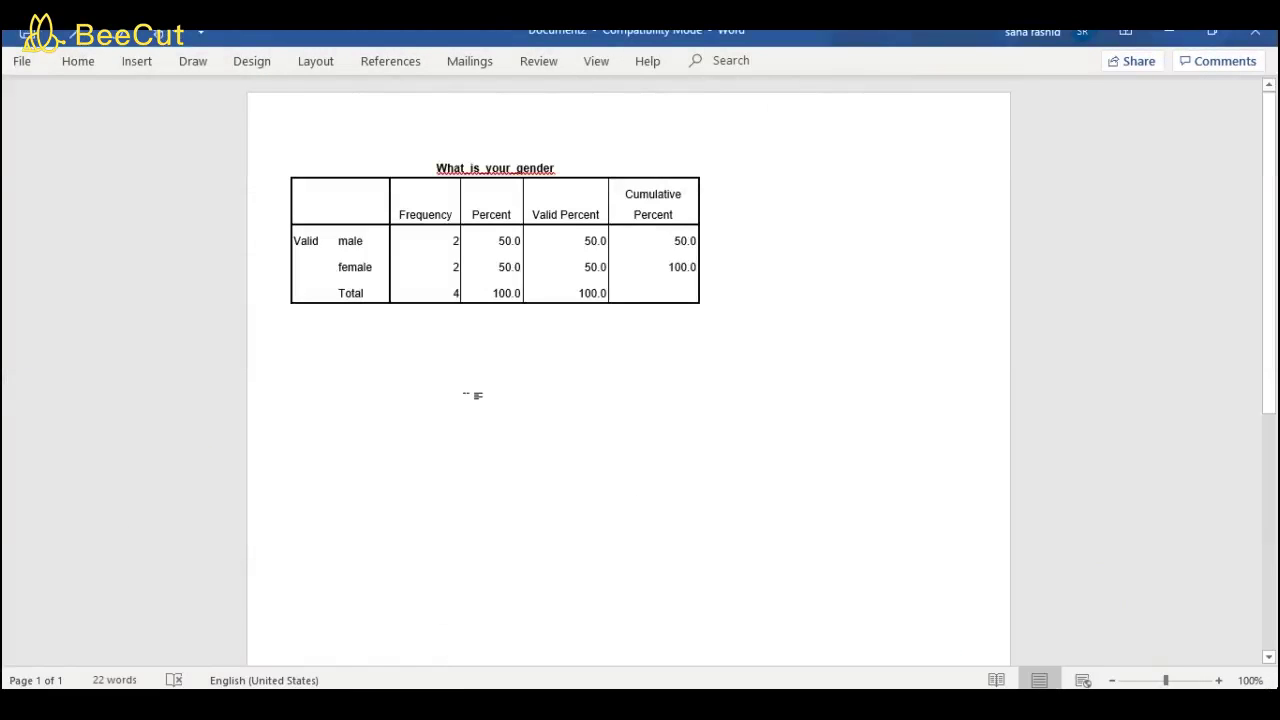
{"action": "type", "text": "age \tFrequency\tPercent\tValid Percent\tCumulative Percent Valid\t17to20\t2\t50.0\t50.0\t50.0 \t21to 24\t2\t50.0\t50.0\t100.0 \tTotal\t4\t100.0\t100.0"}
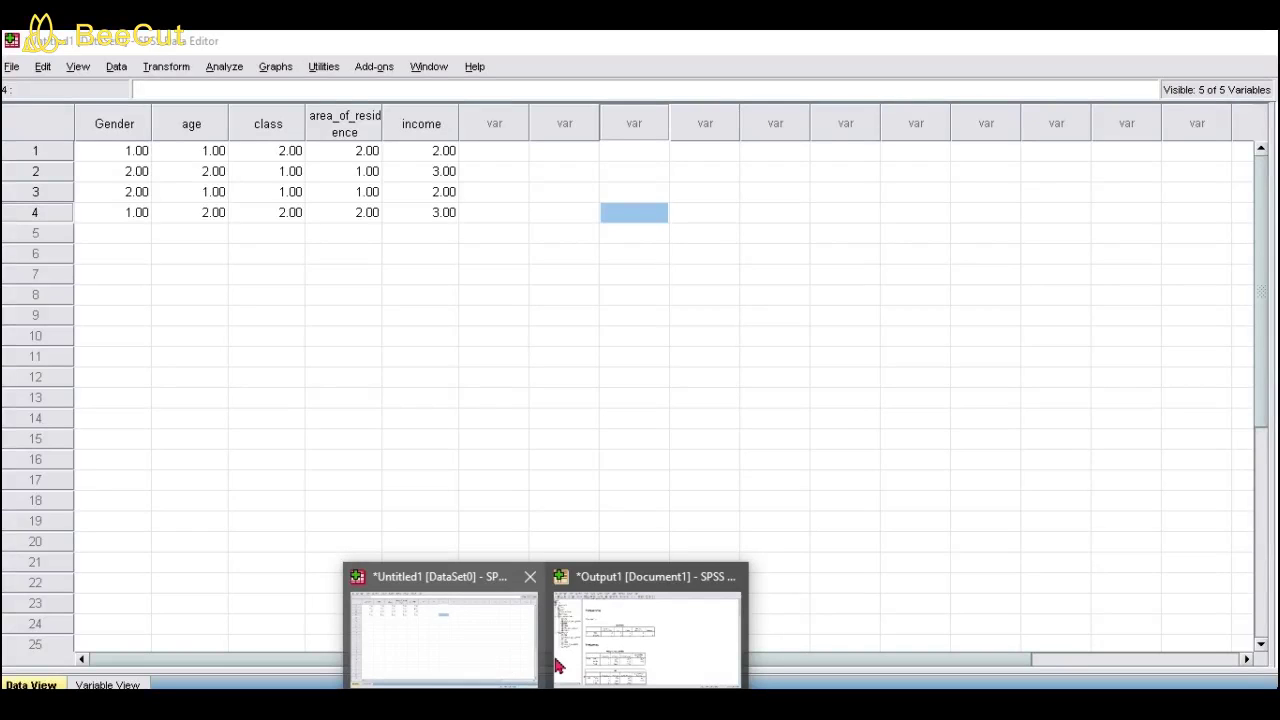
Copy the age bar chart from the SPSS output and paste it into the Word document below the age table.
{"action": "left_click", "coordinate": [566, 665]}
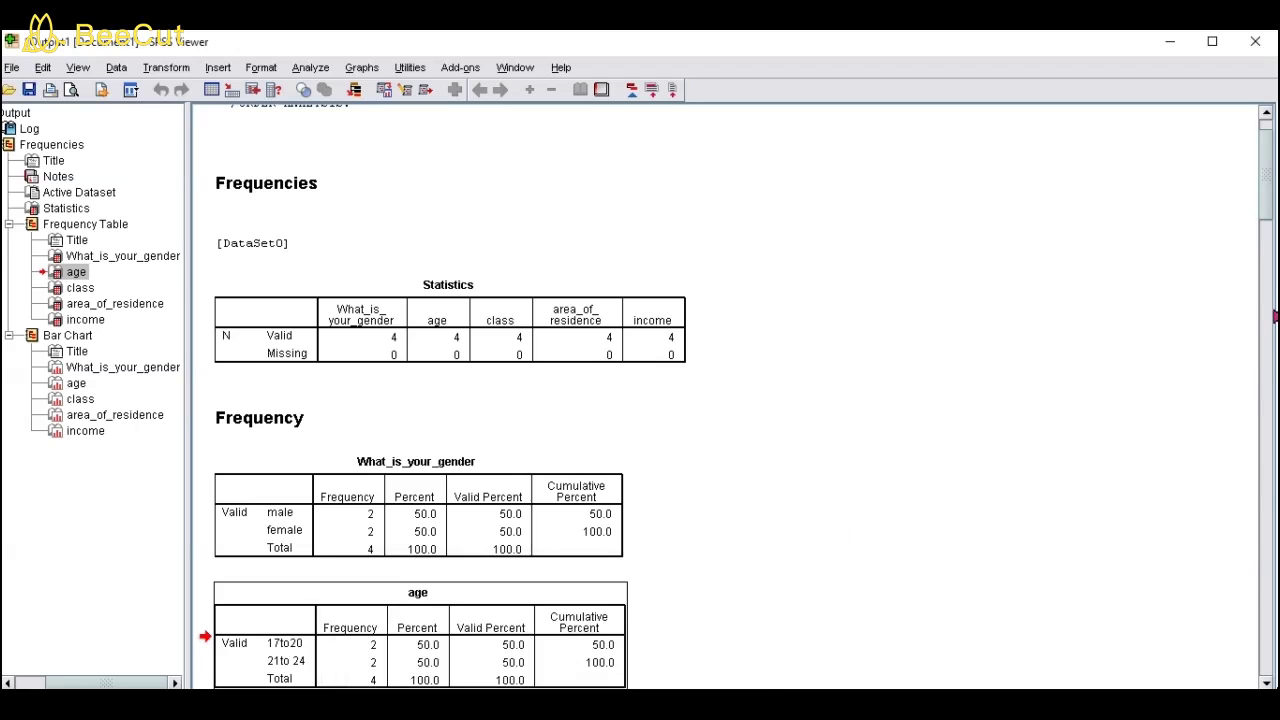
{"action": "left_click_drag", "start_coordinate": [1272, 320], "coordinate": [1268, 397]}
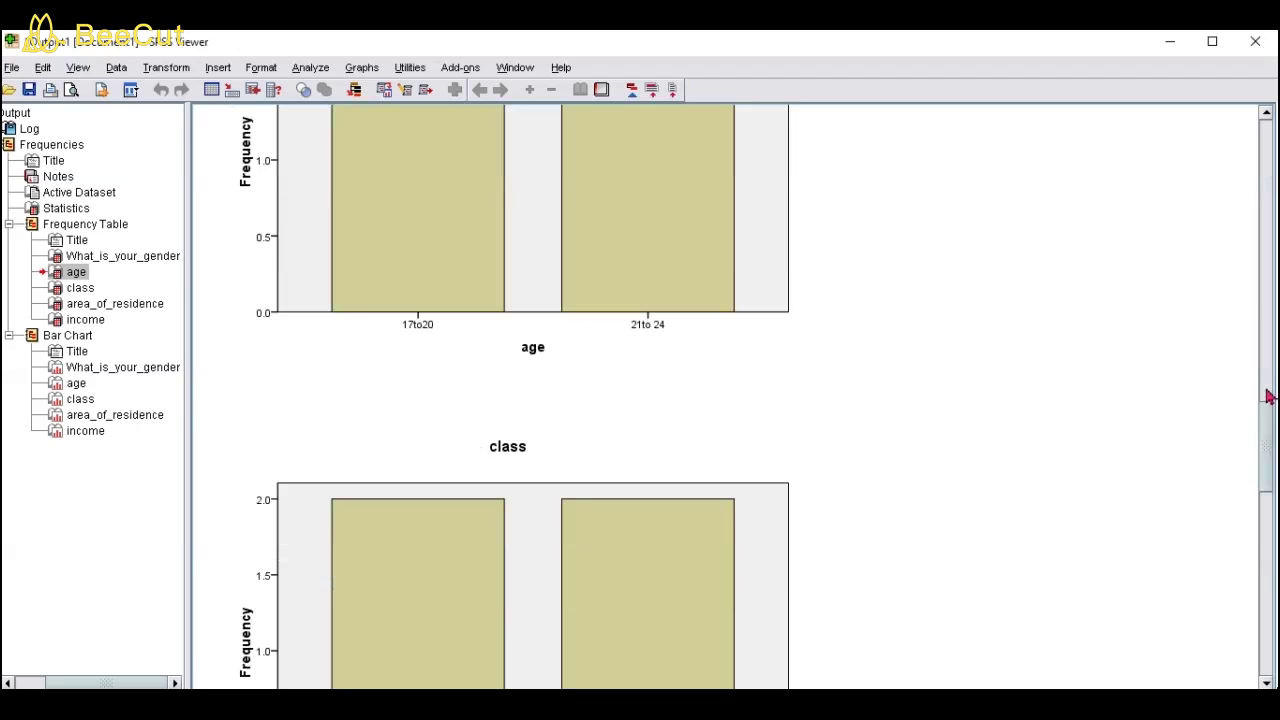
{"action": "left_click", "coordinate": [614, 263]}
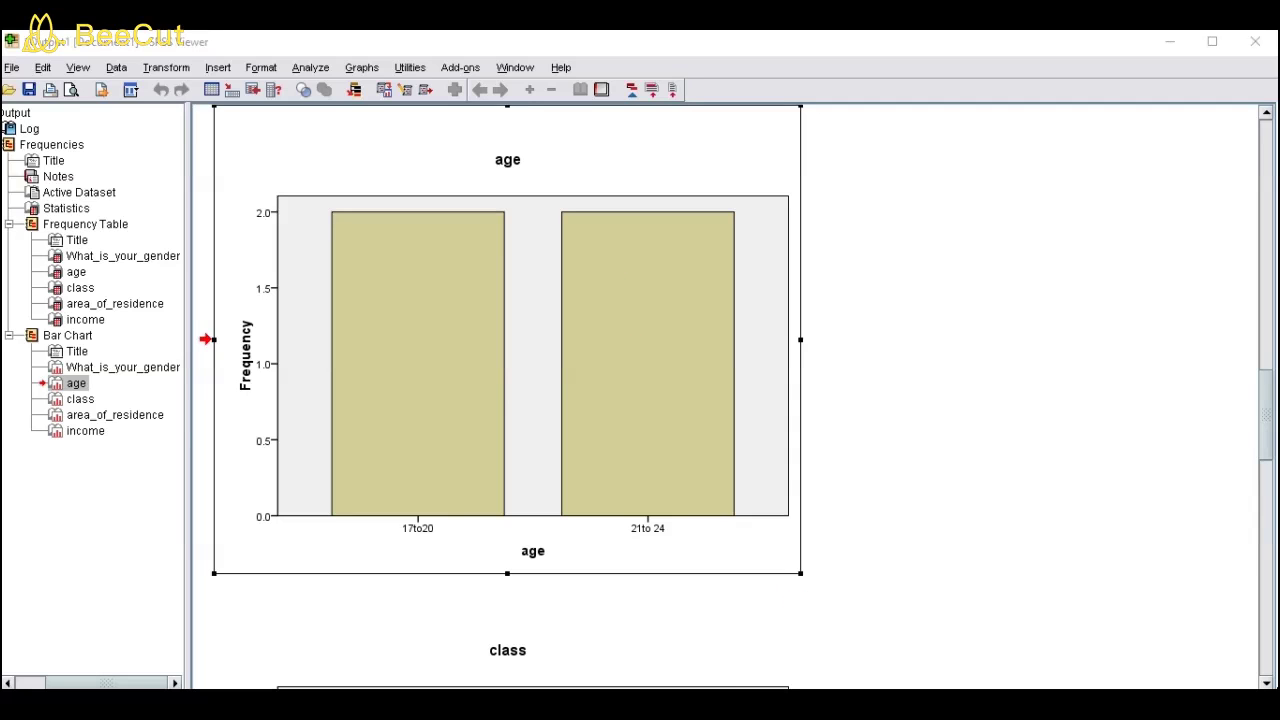
{"action": "mouse_move", "coordinate": [776, 700]}
{"action": "left_click", "coordinate": [912, 658]}
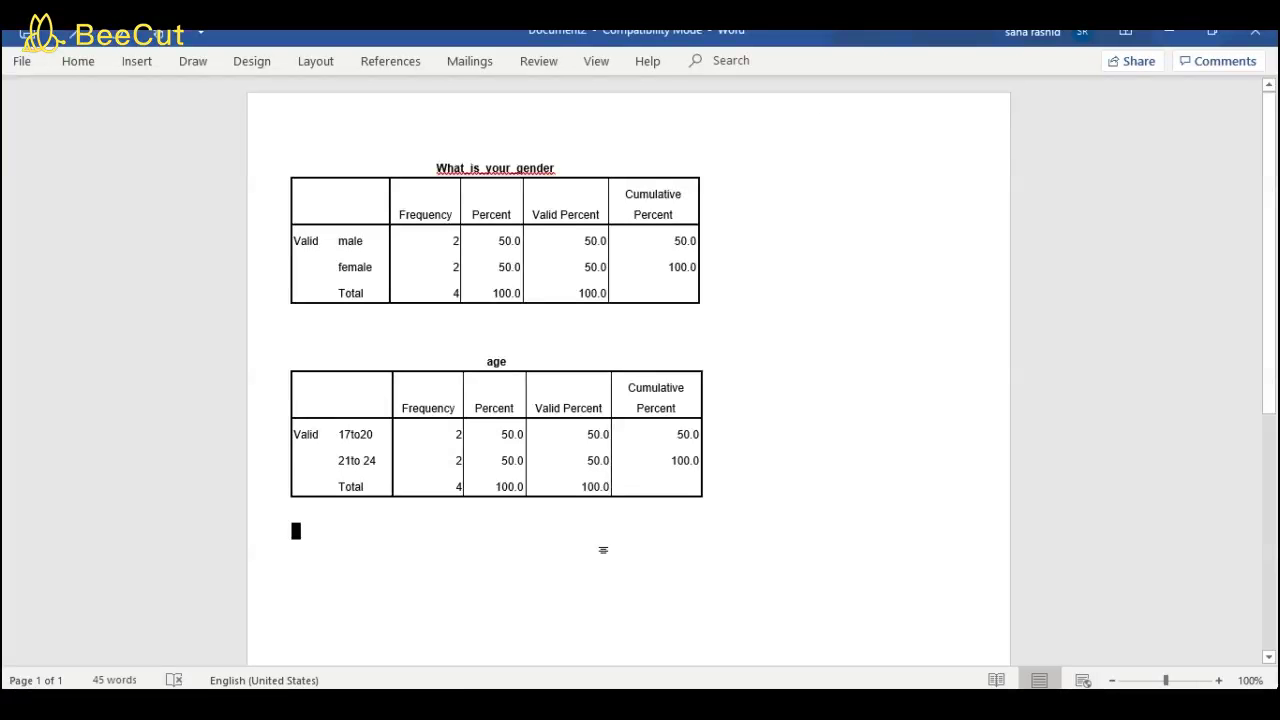
{"action": "key", "text": "ctrl+v"}
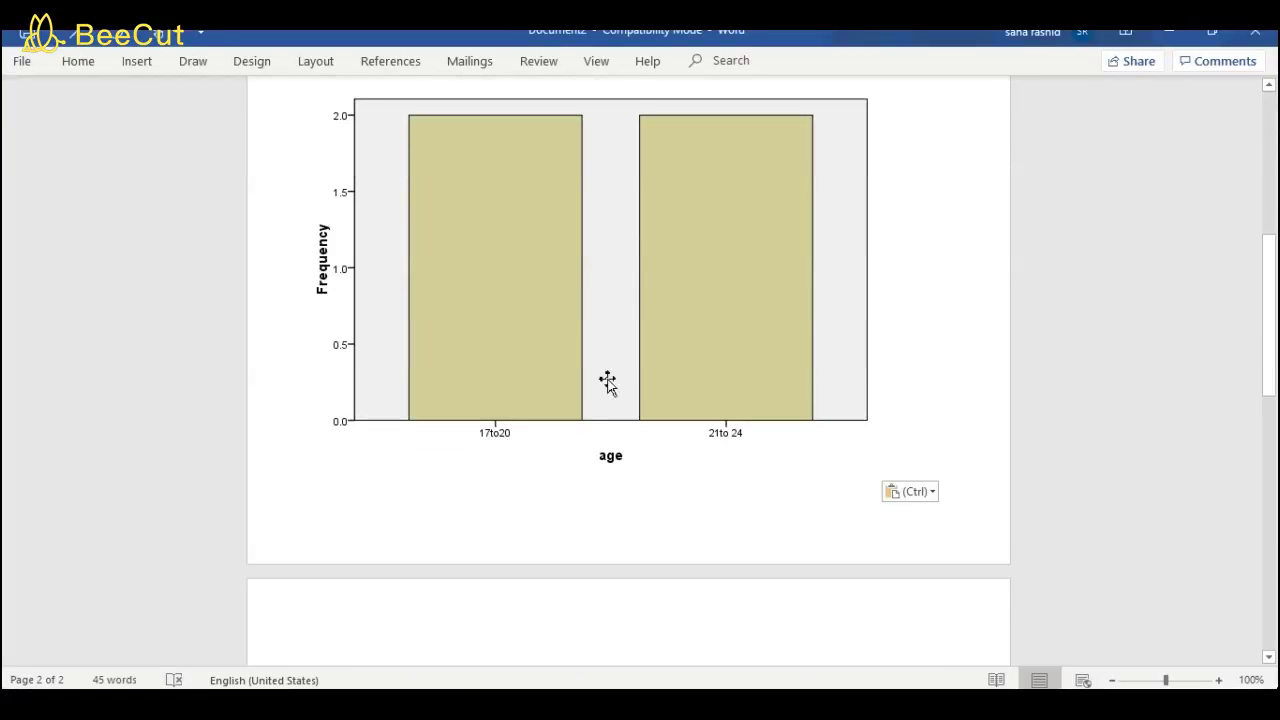
Format the What_is_your_gender table in Times New Roman, size 12, and center it on the page.
{"action": "left_click_drag", "start_coordinate": [1272, 370], "coordinate": [1275, 210]}
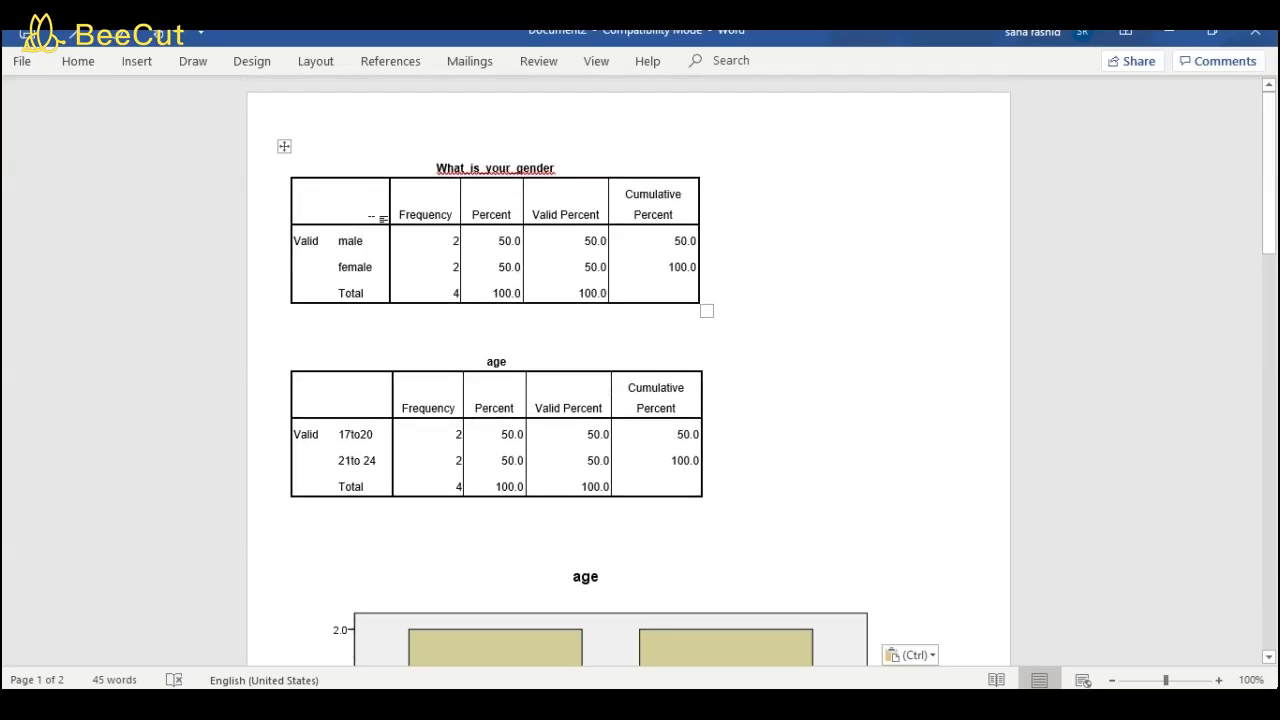
{"action": "left_click", "coordinate": [284, 147]}
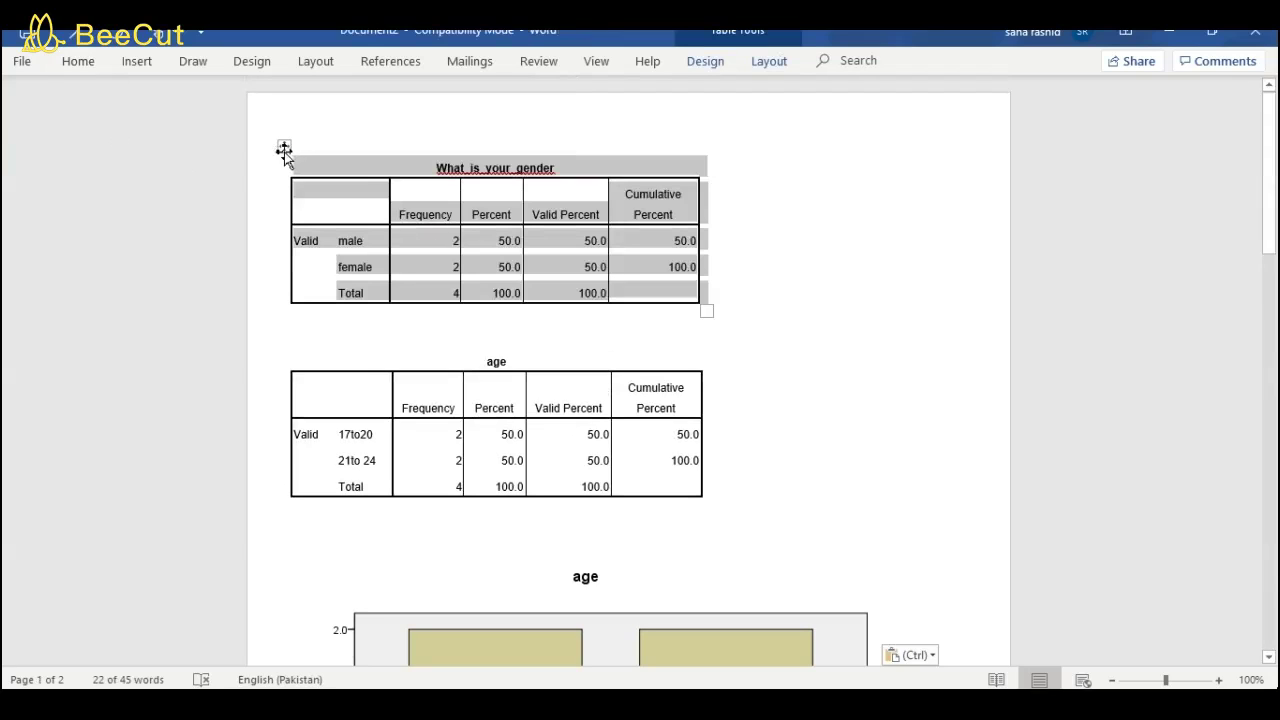
{"action": "left_click", "coordinate": [80, 62]}
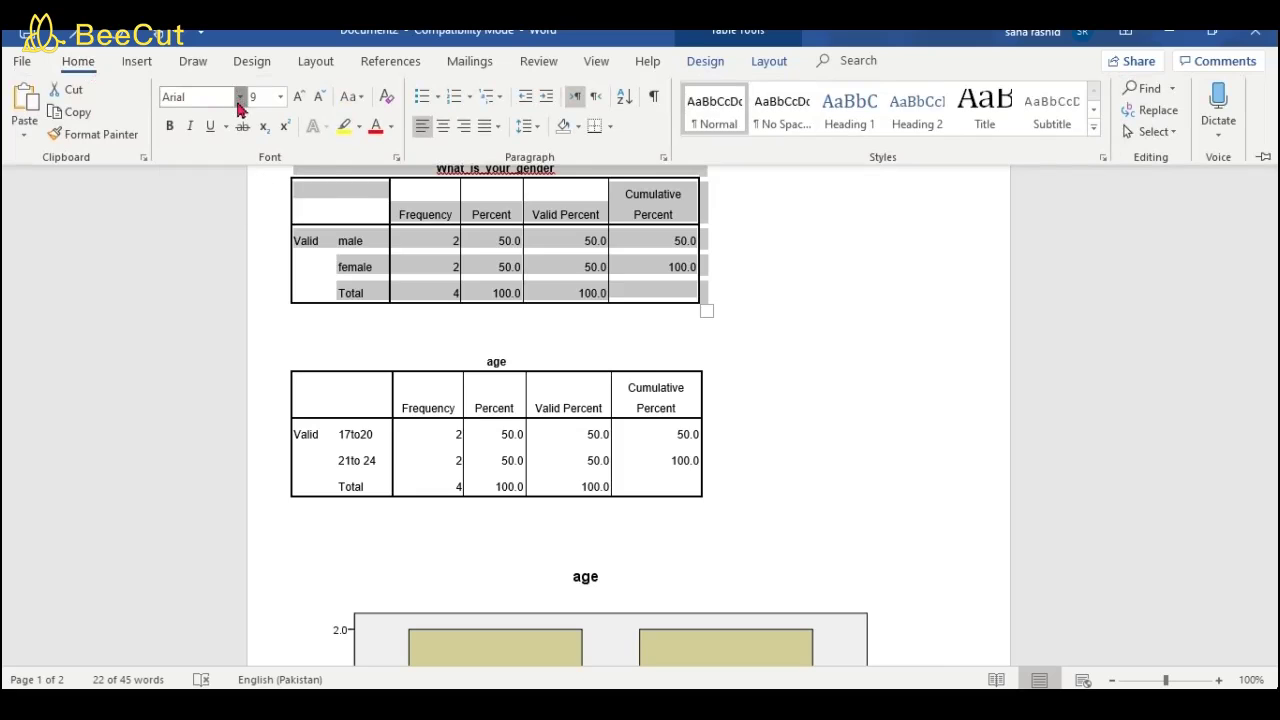
{"action": "left_click", "coordinate": [239, 100]}
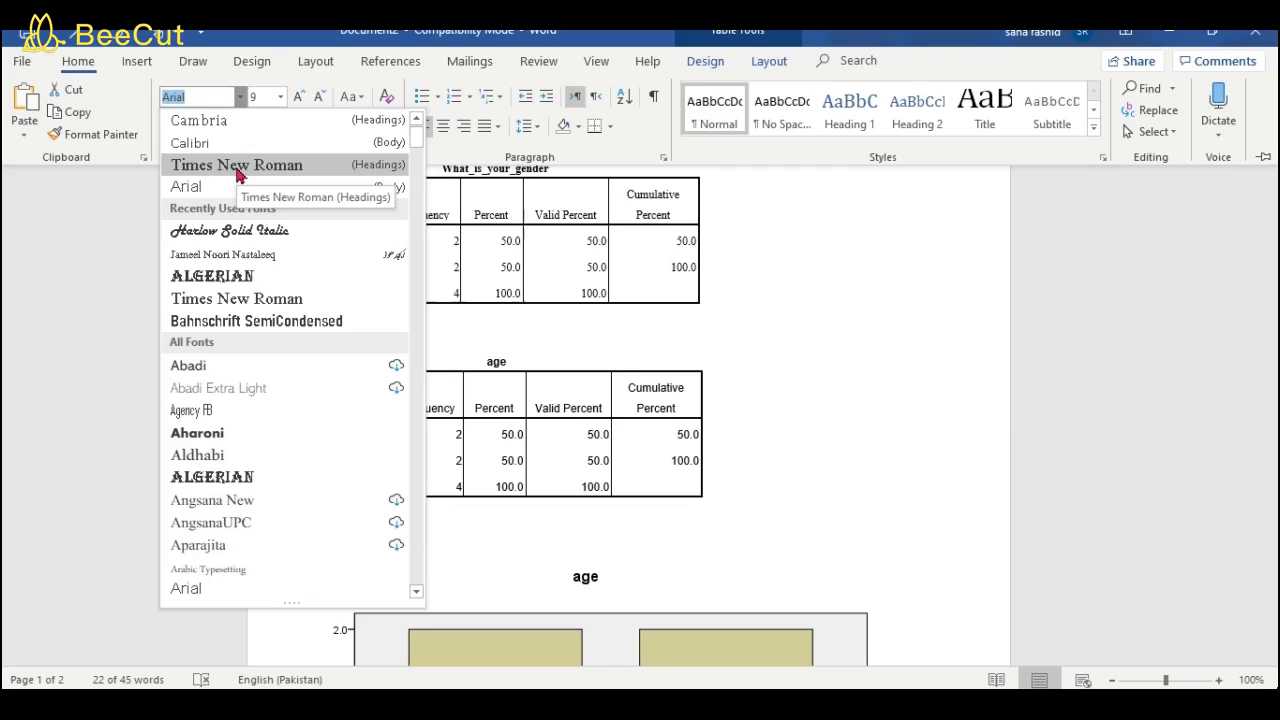
{"action": "left_click", "coordinate": [238, 168]}
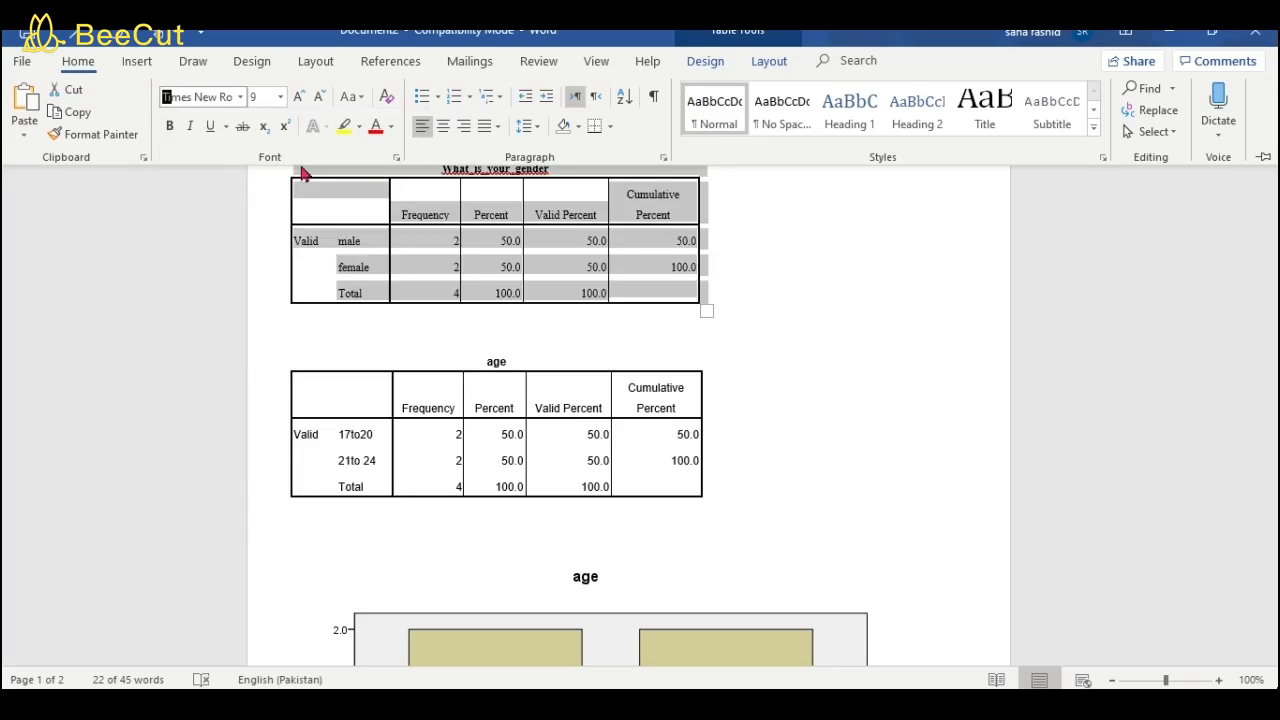
{"action": "left_click", "coordinate": [280, 96]}
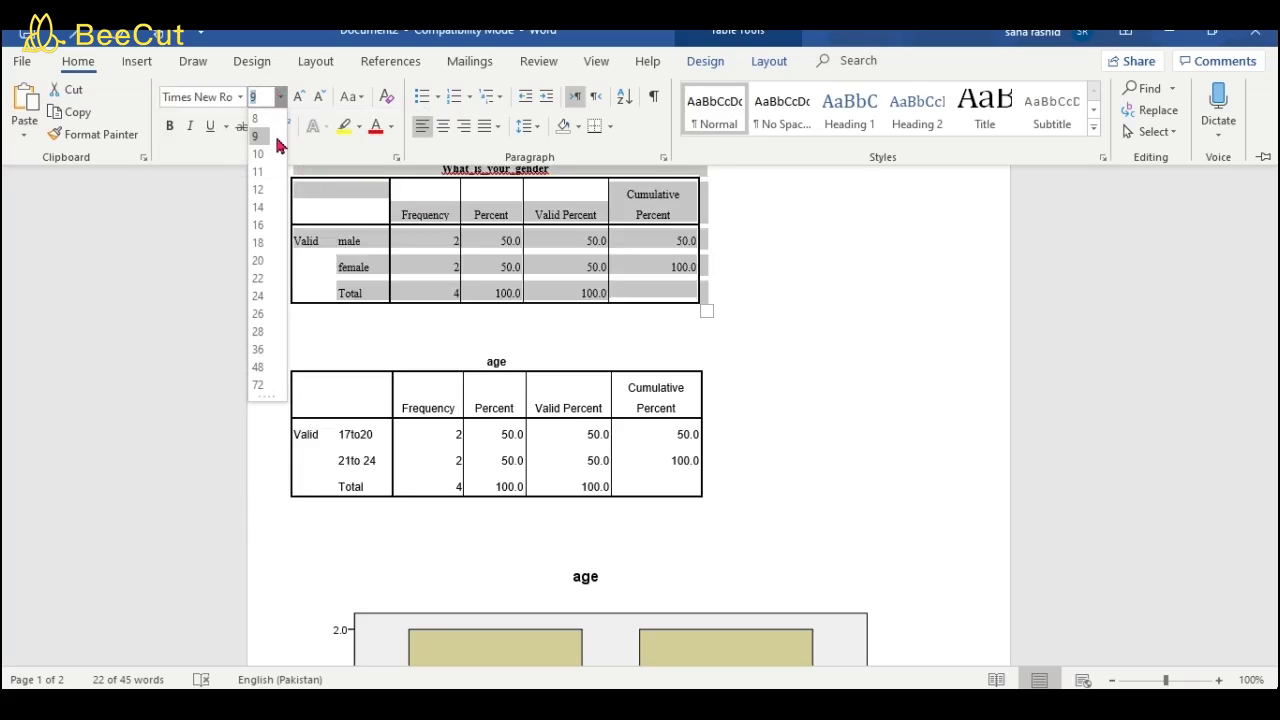
{"action": "left_click", "coordinate": [257, 190]}
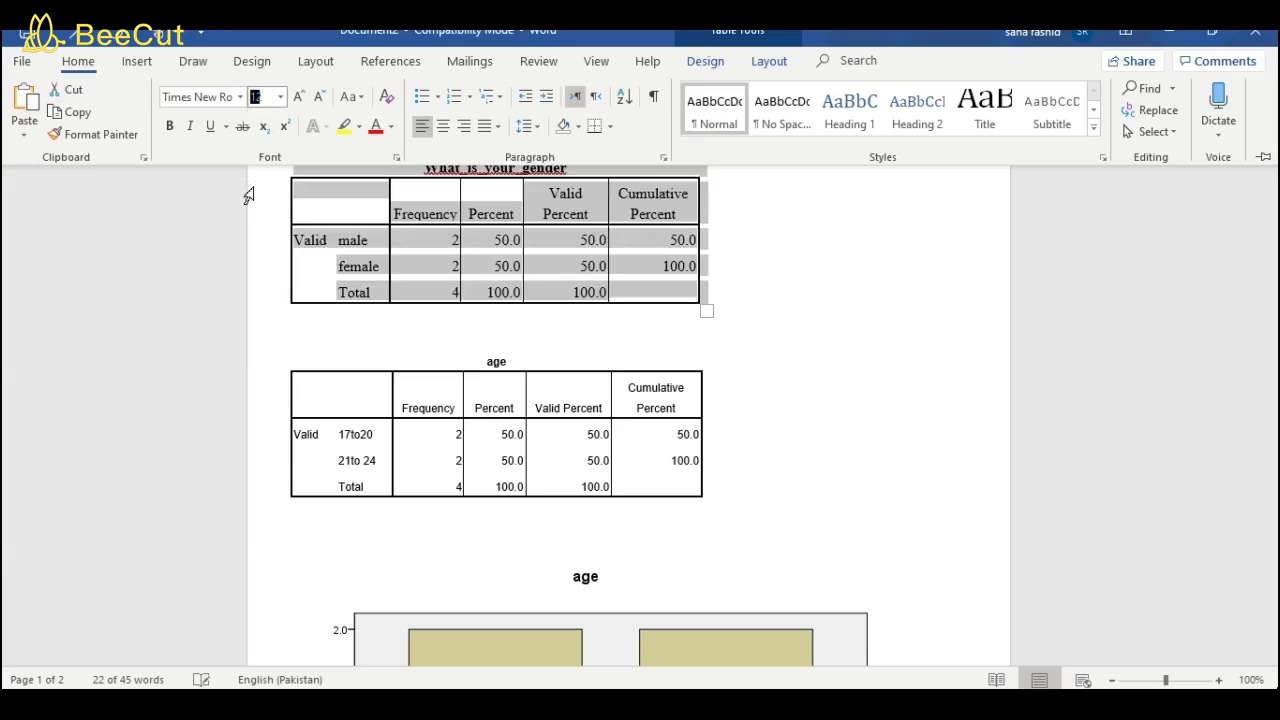
{"action": "left_click", "coordinate": [440, 133]}
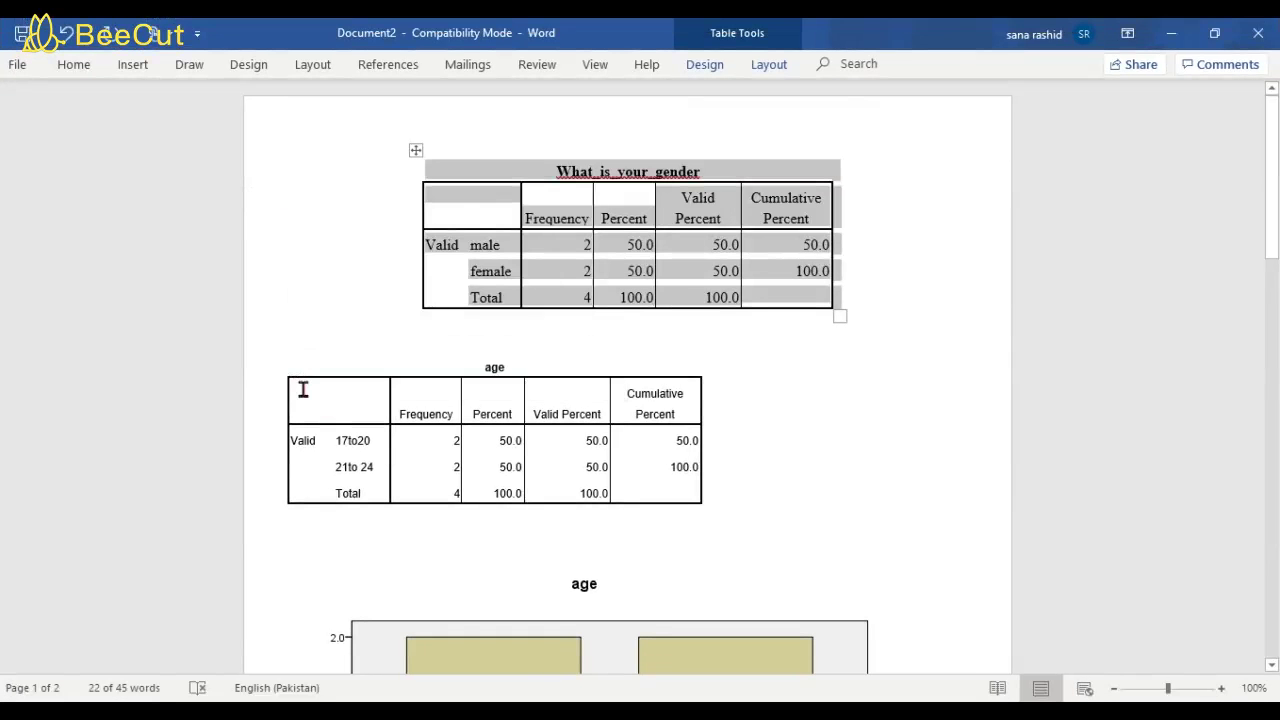
{"action": "left_click", "coordinate": [303, 390]}
{"action": "left_click", "coordinate": [281, 345]}
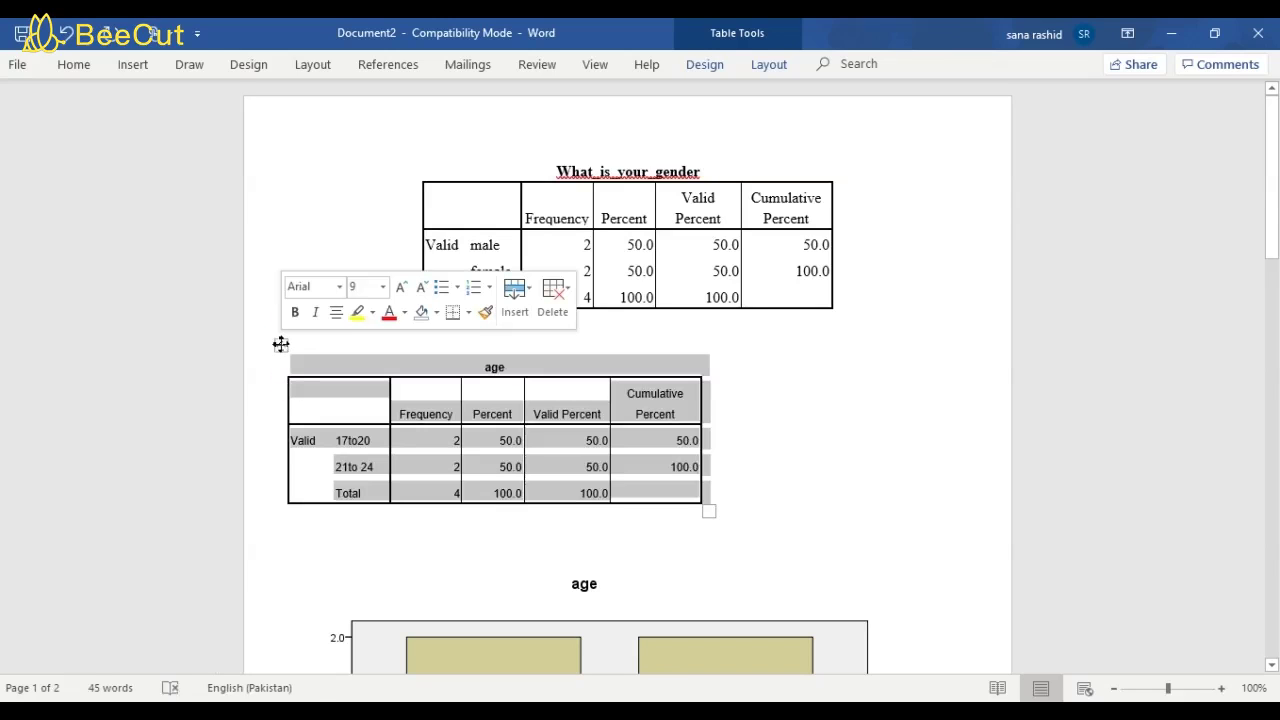
{"action": "left_click_drag", "start_coordinate": [281, 344], "coordinate": [285, 366]}
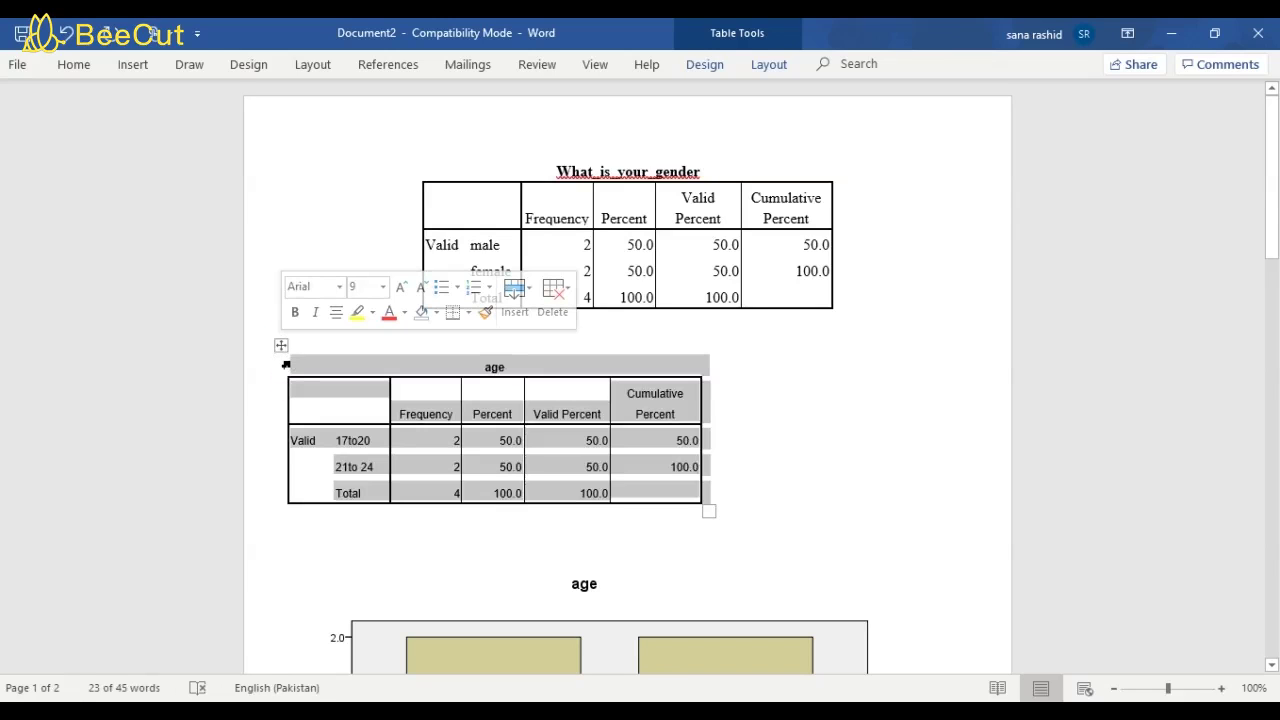
{"action": "left_click", "coordinate": [866, 440]}
{"action": "left_click", "coordinate": [683, 267]}
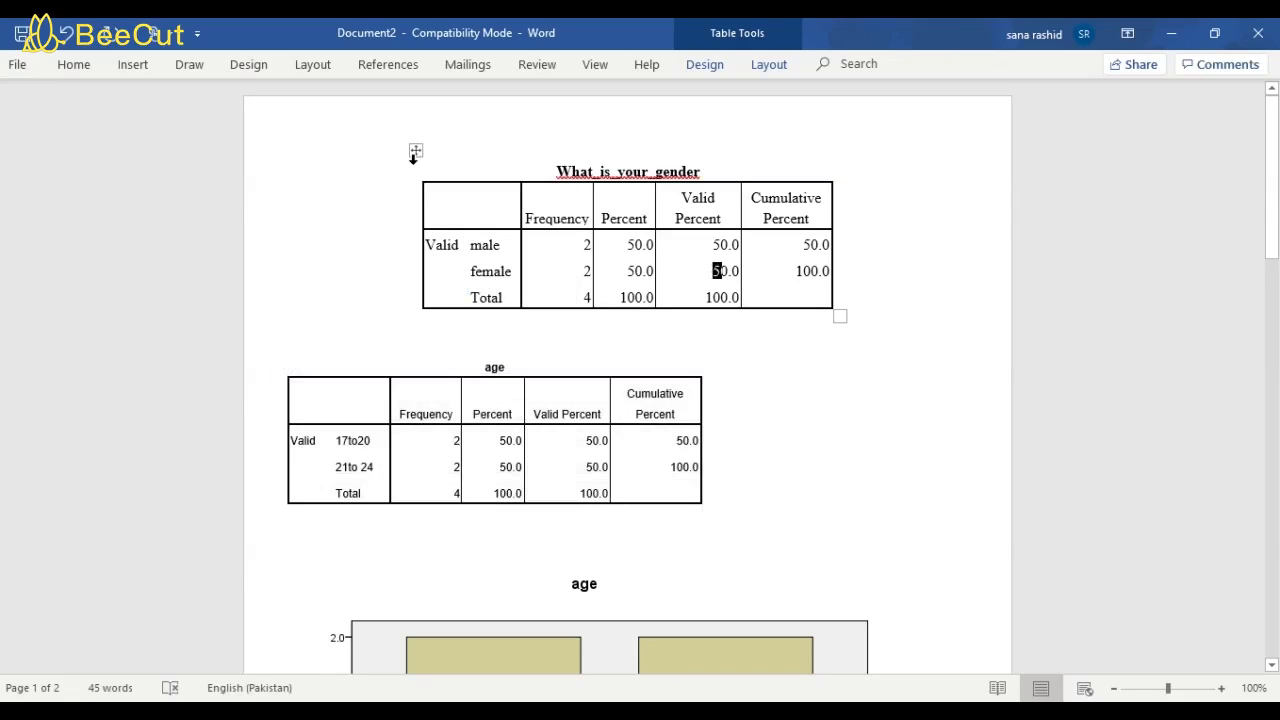
Format the age table in Times New Roman, size 12, and center it on the page.
{"action": "left_click", "coordinate": [340, 390]}
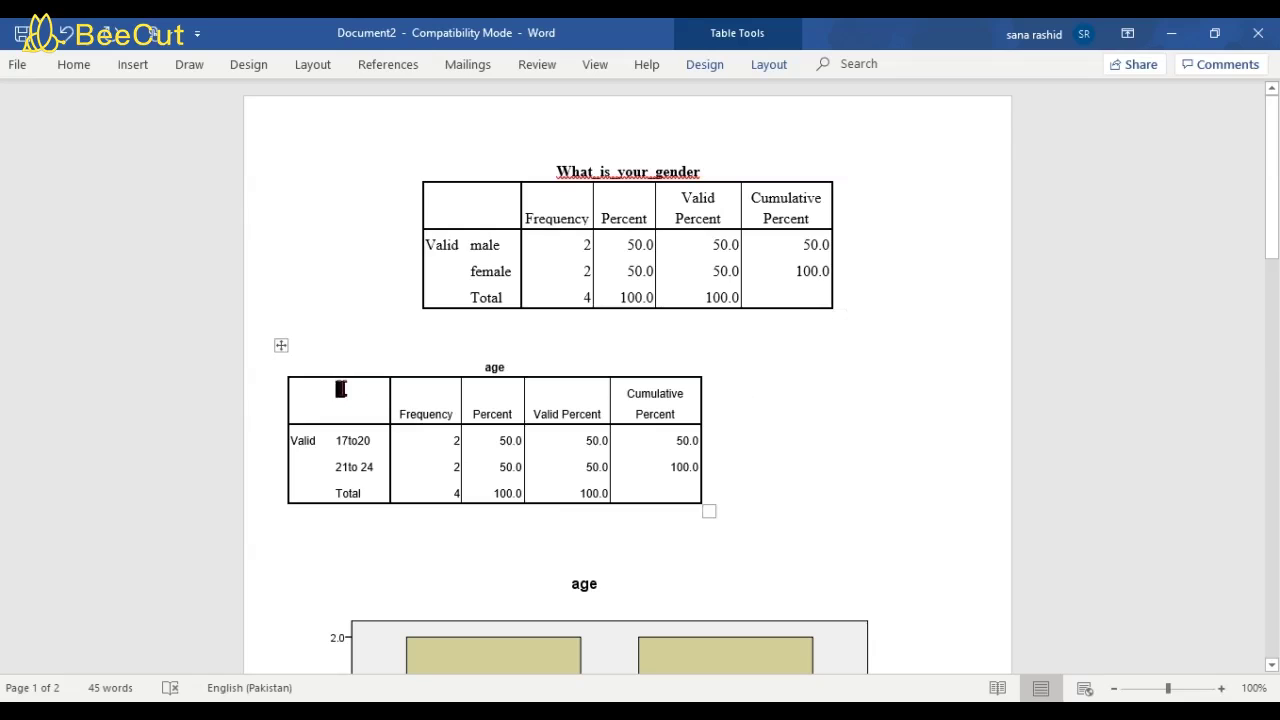
{"action": "left_click", "coordinate": [281, 345]}
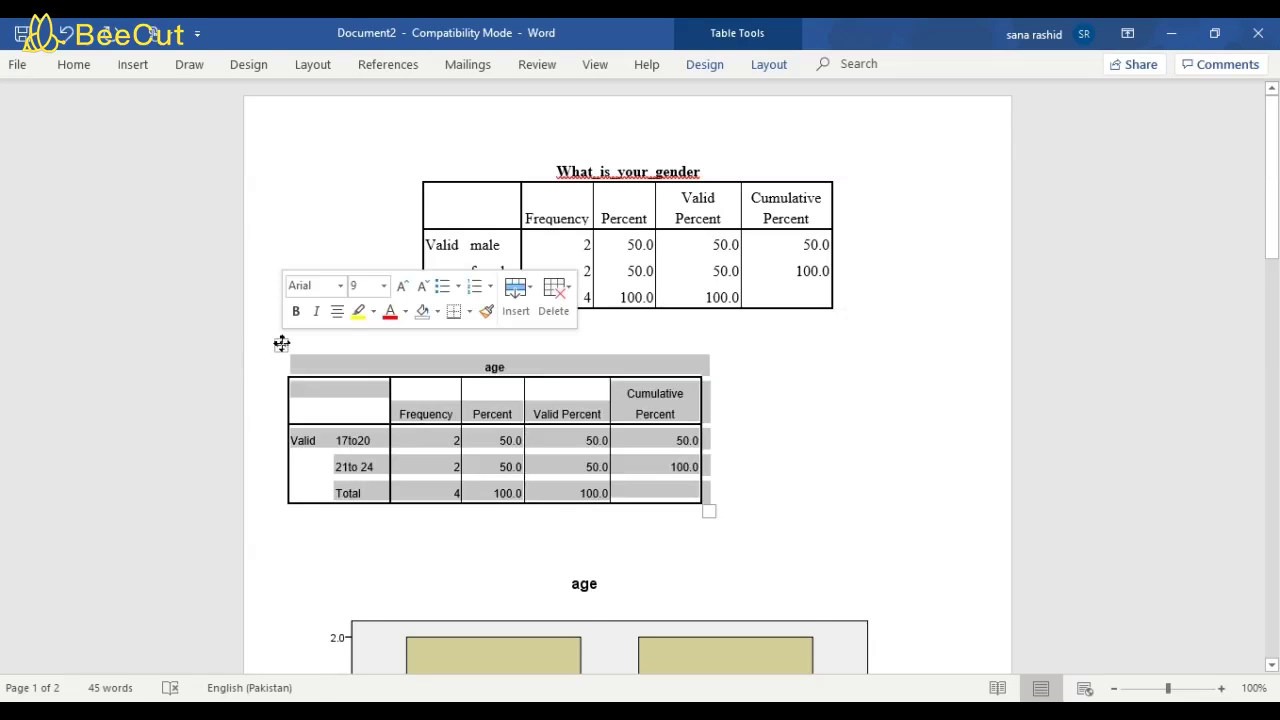
{"action": "left_click", "coordinate": [74, 64]}
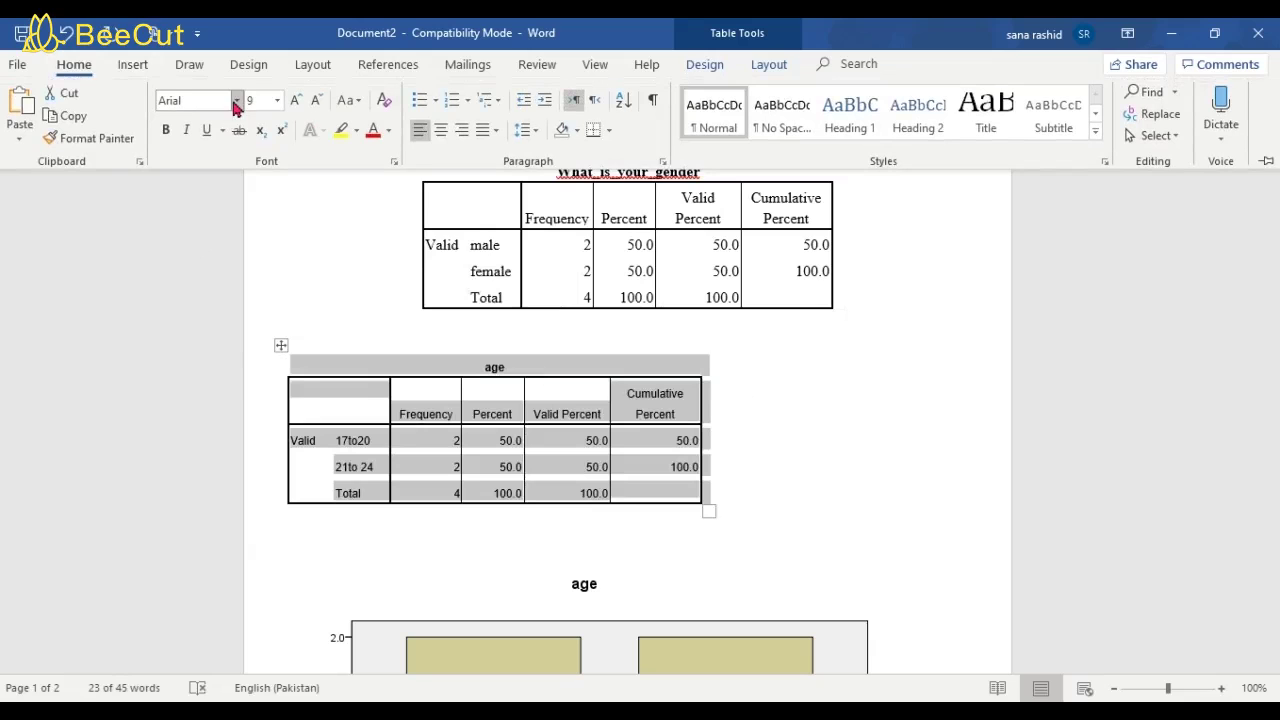
{"action": "left_click", "coordinate": [236, 100]}
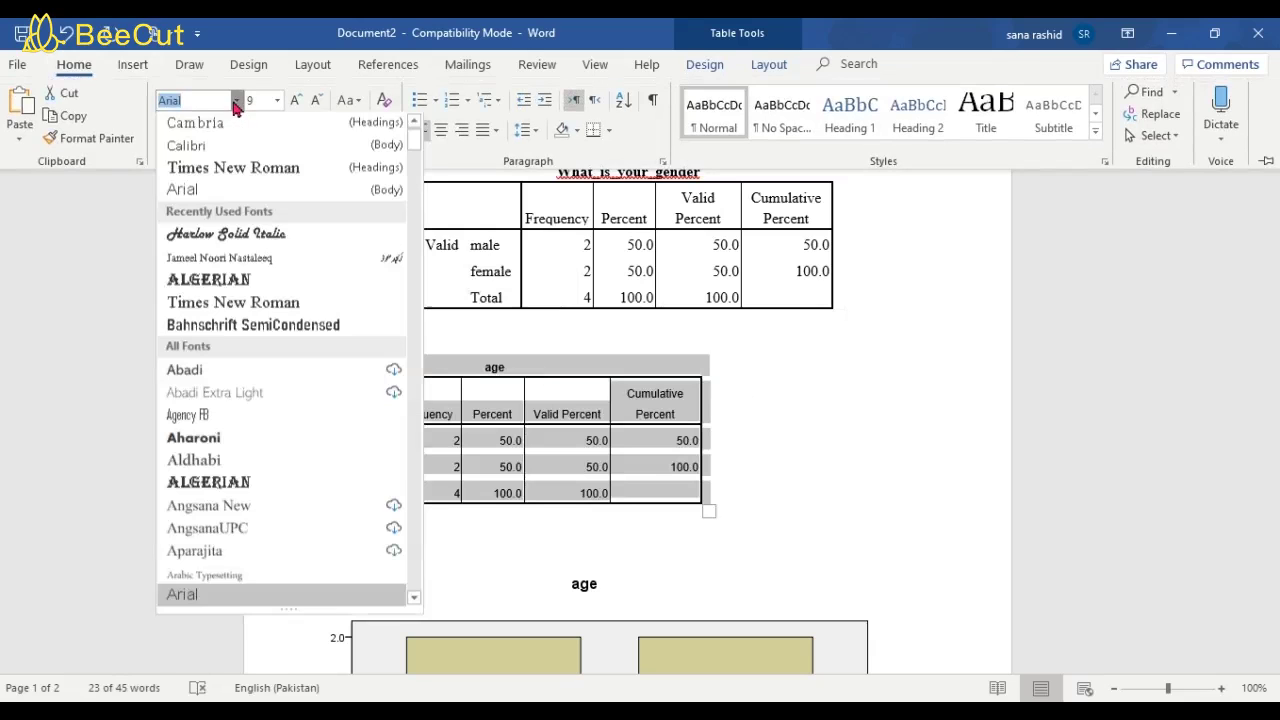
{"action": "left_click", "coordinate": [237, 172]}
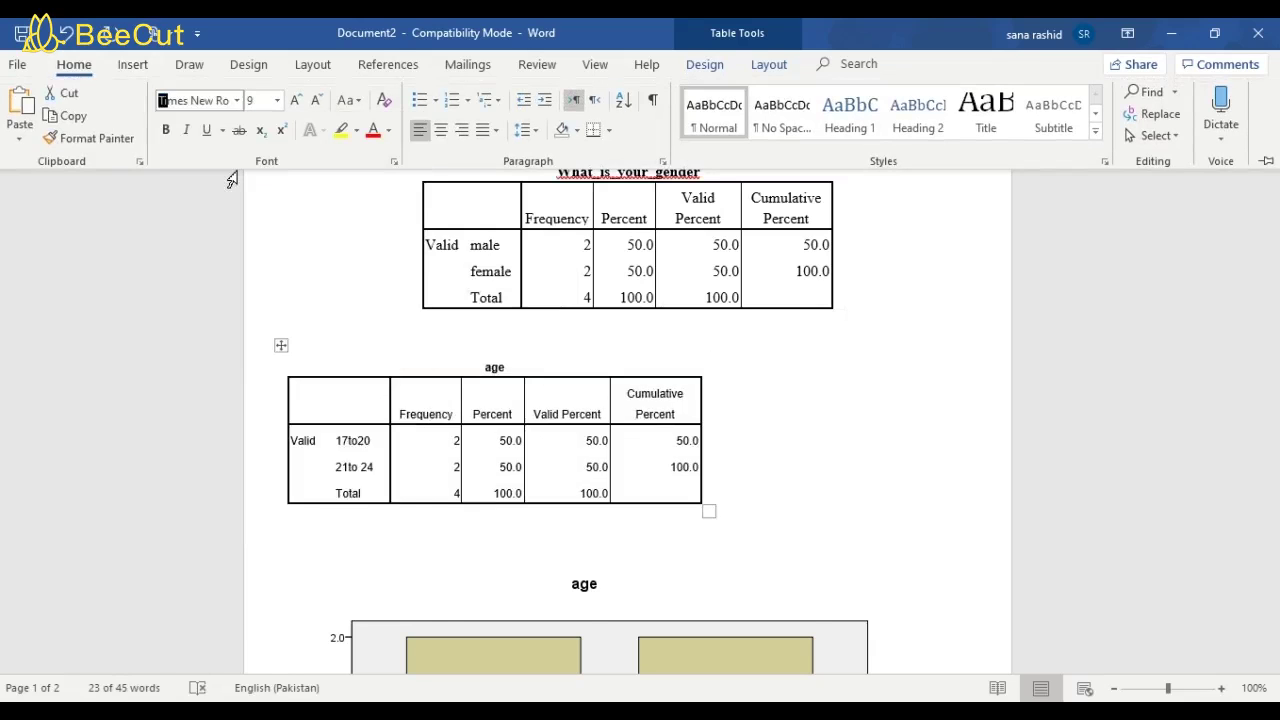
{"action": "left_click", "coordinate": [276, 100]}
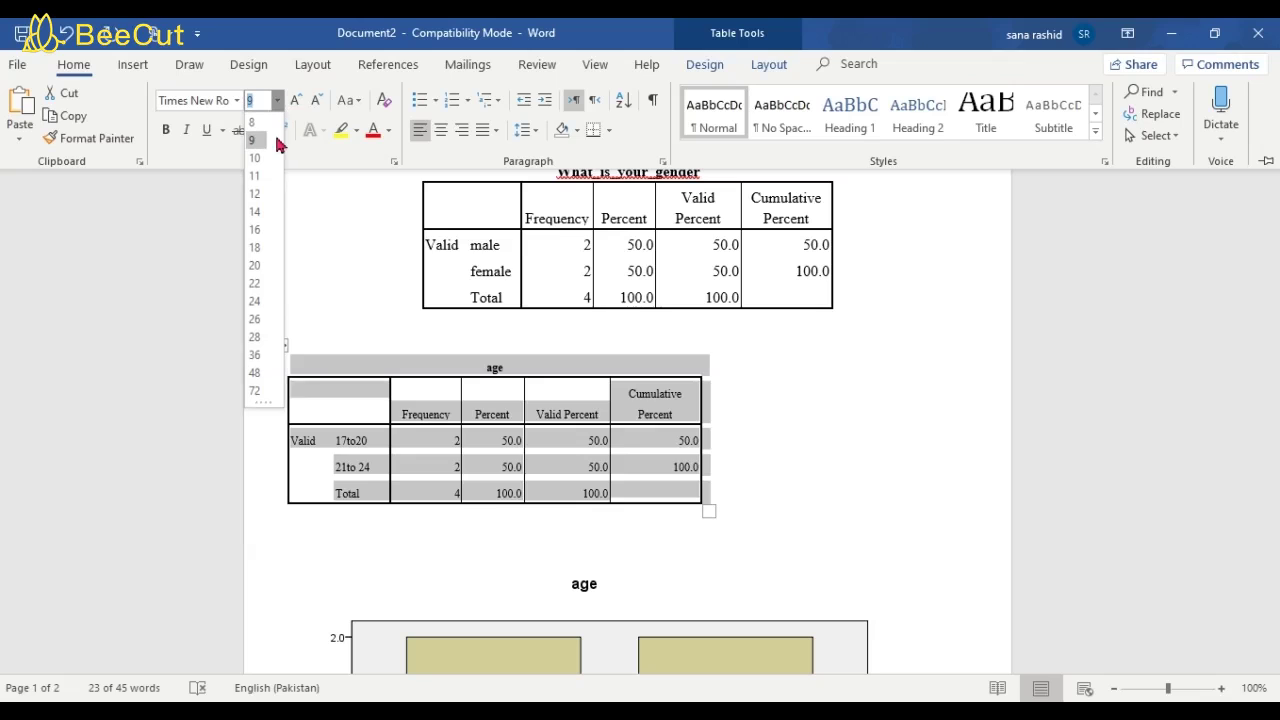
{"action": "left_click", "coordinate": [253, 194]}
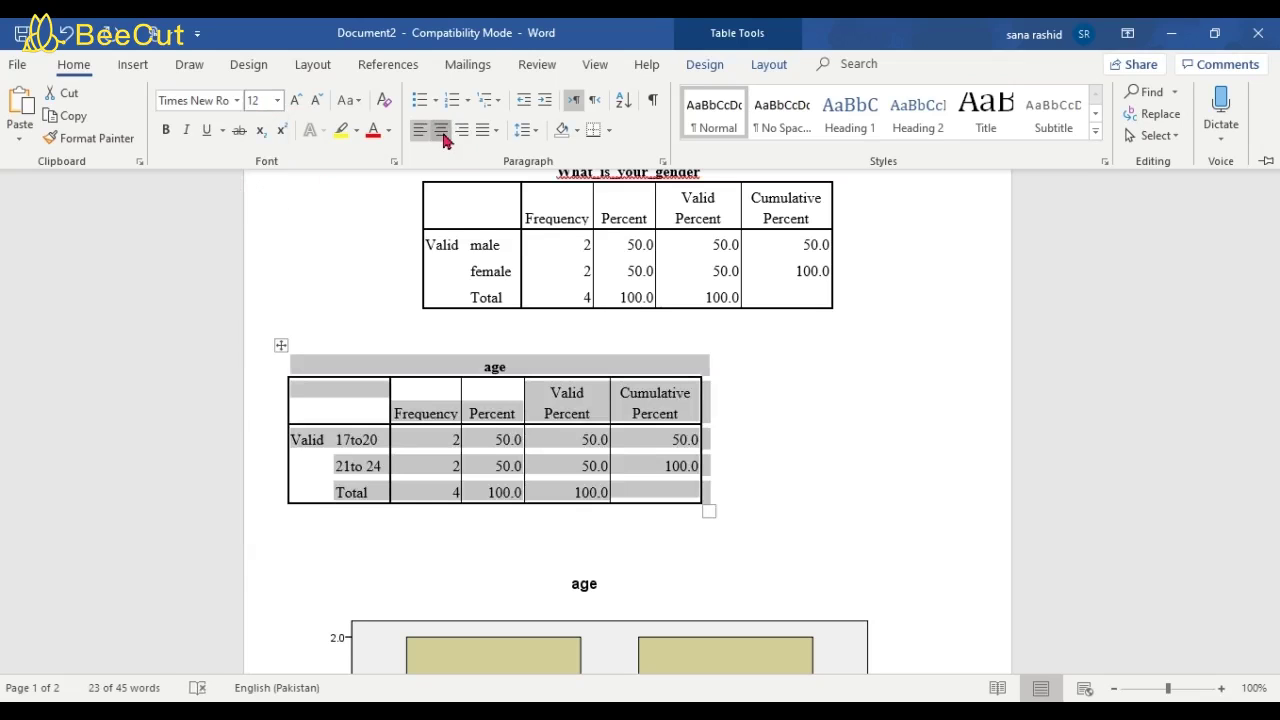
{"action": "left_click", "coordinate": [444, 137]}
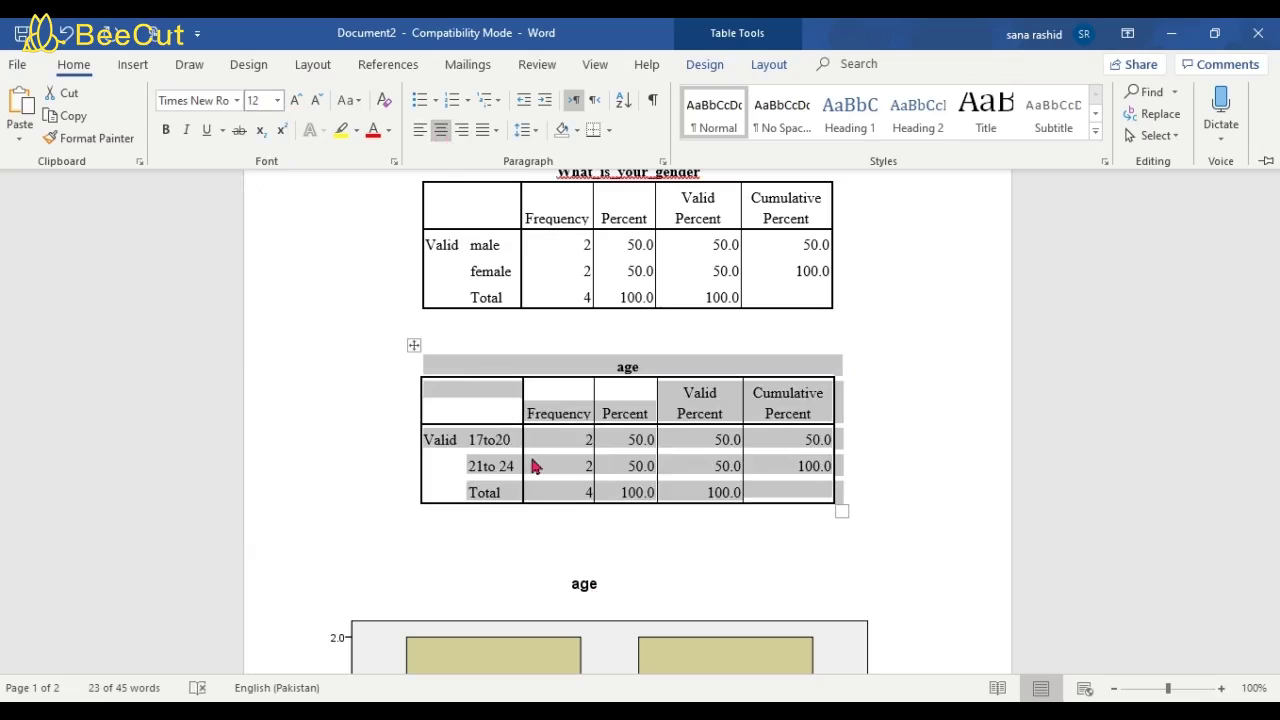
Save the document in the Downloads folder as a Word document named "spss introduction".
{"action": "left_click", "coordinate": [22, 65]}
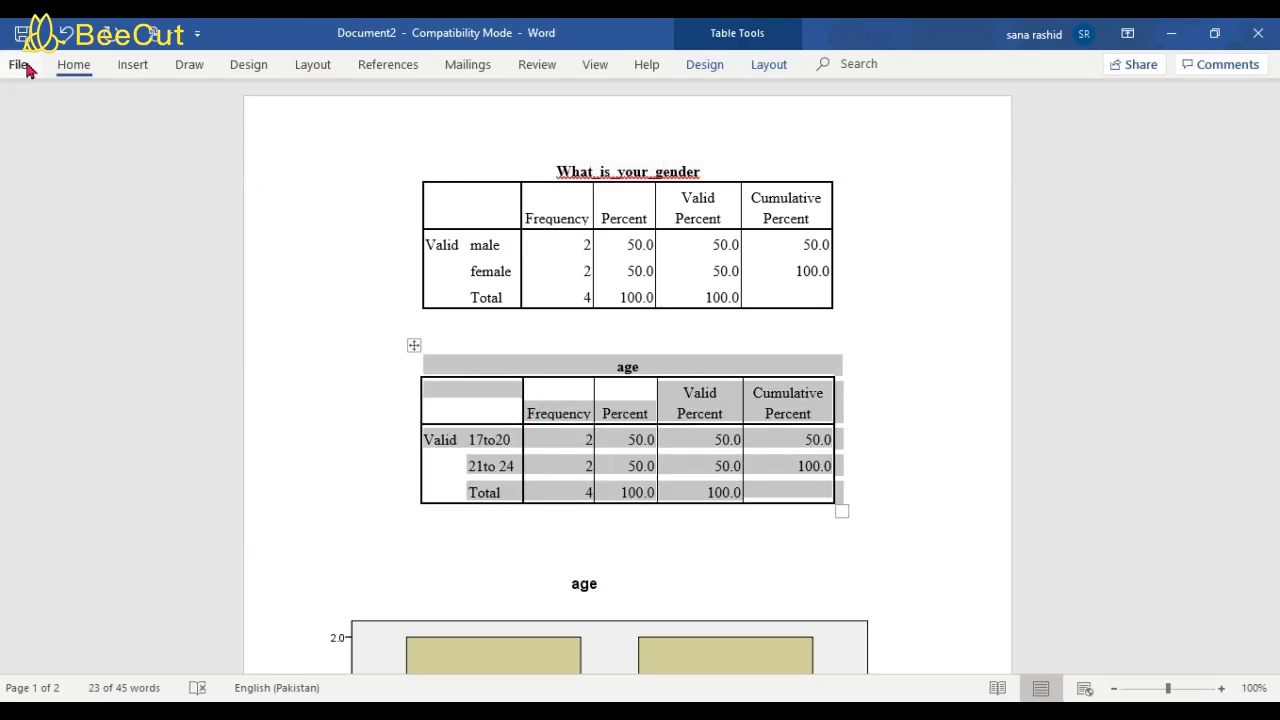
{"action": "left_click", "coordinate": [68, 285]}
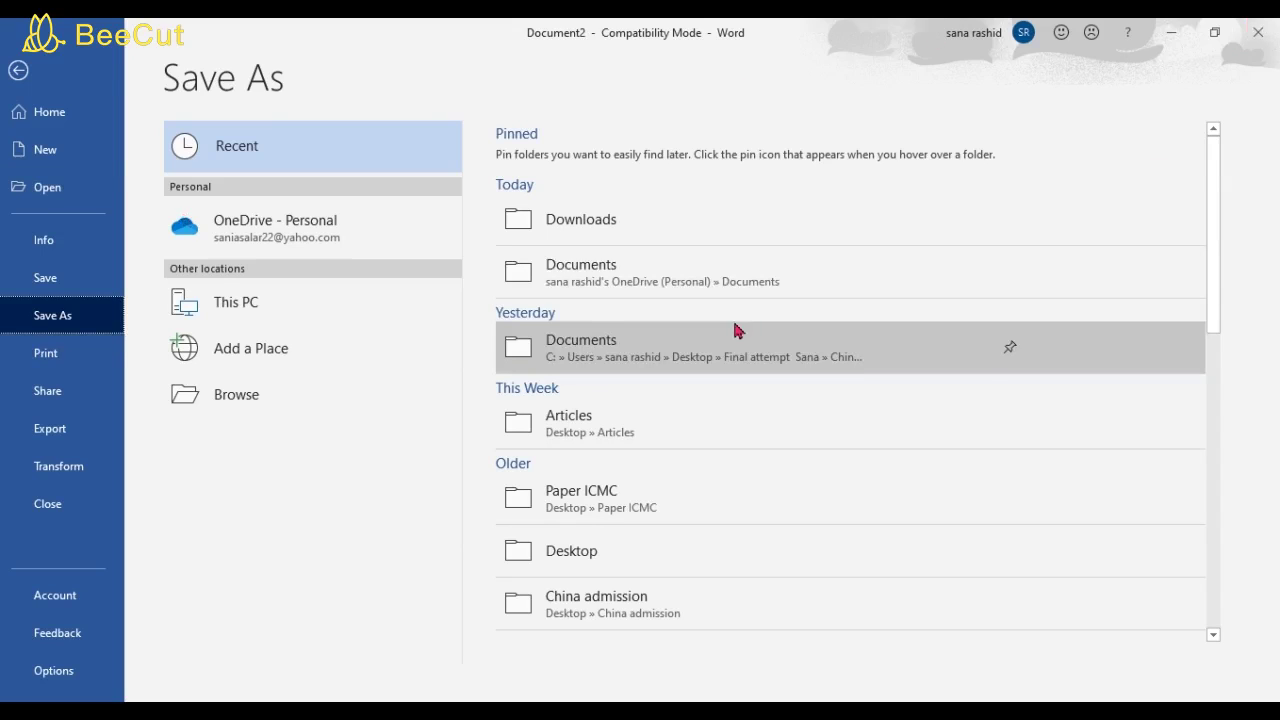
{"action": "left_click", "coordinate": [655, 223]}
{"action": "left_click", "coordinate": [621, 162]}
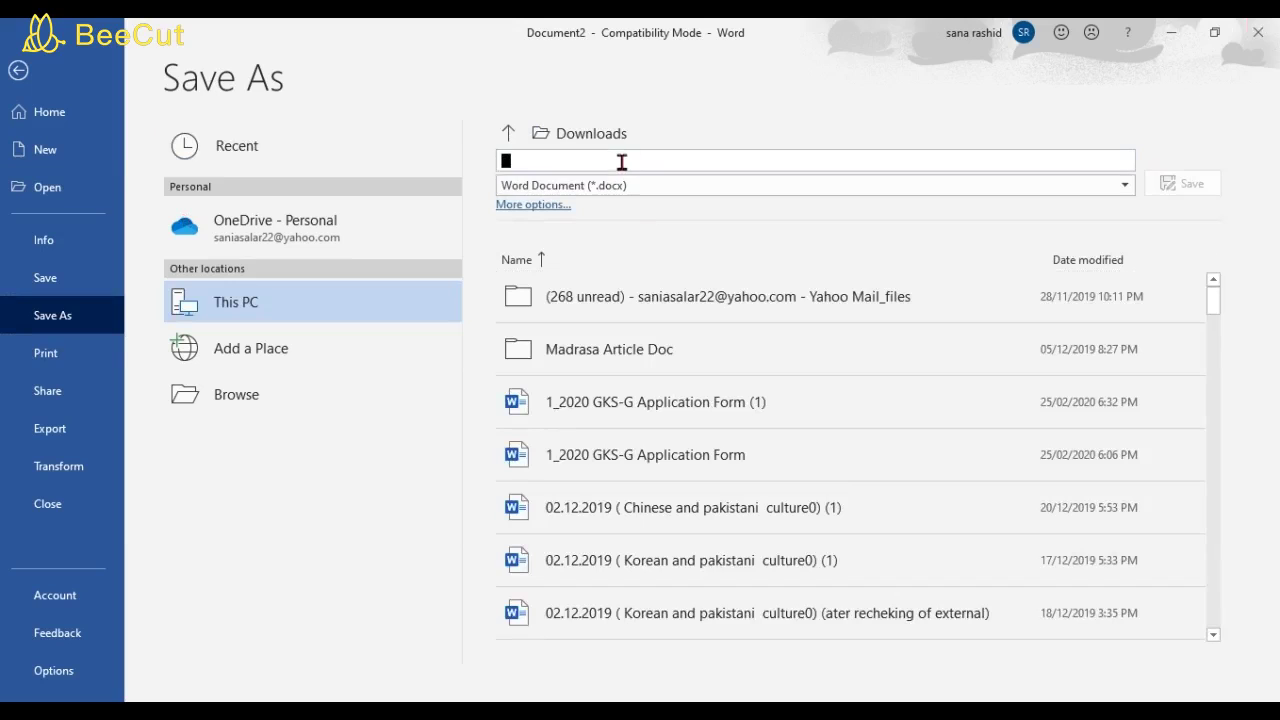
{"action": "type", "text": "sp"}
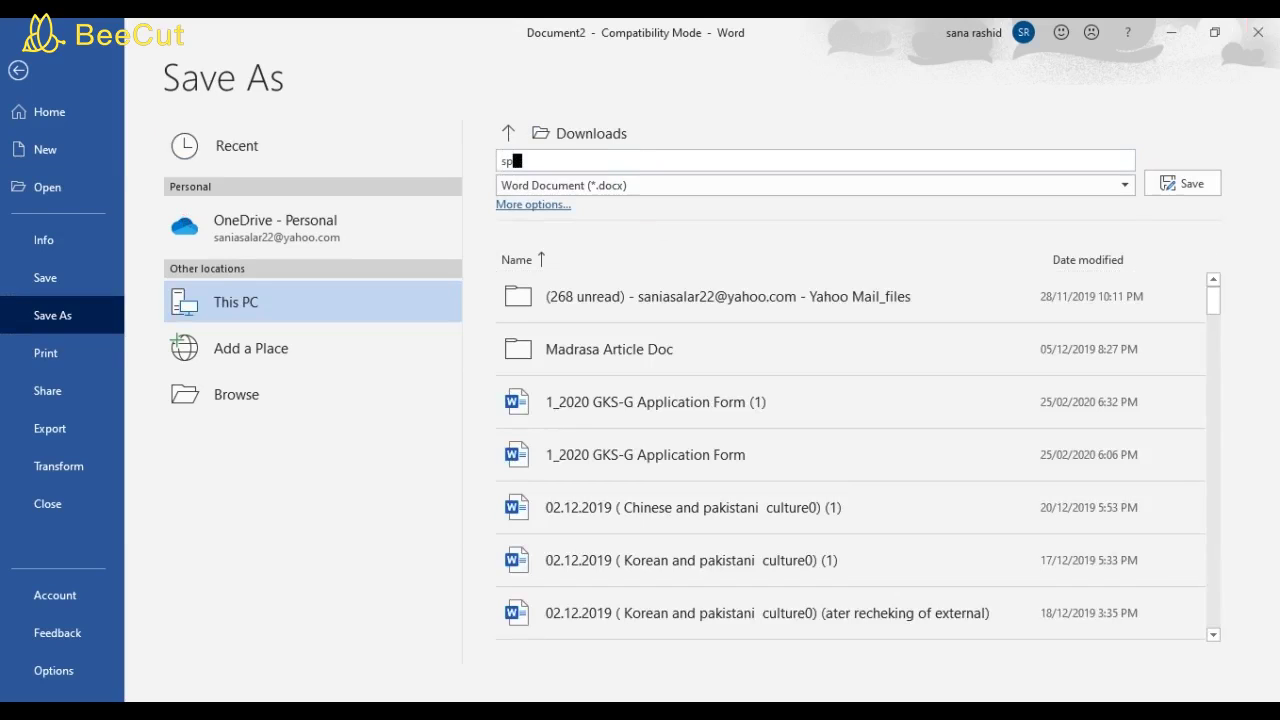
{"action": "type", "text": "ss introduction"}
{"action": "key", "text": "Return"}
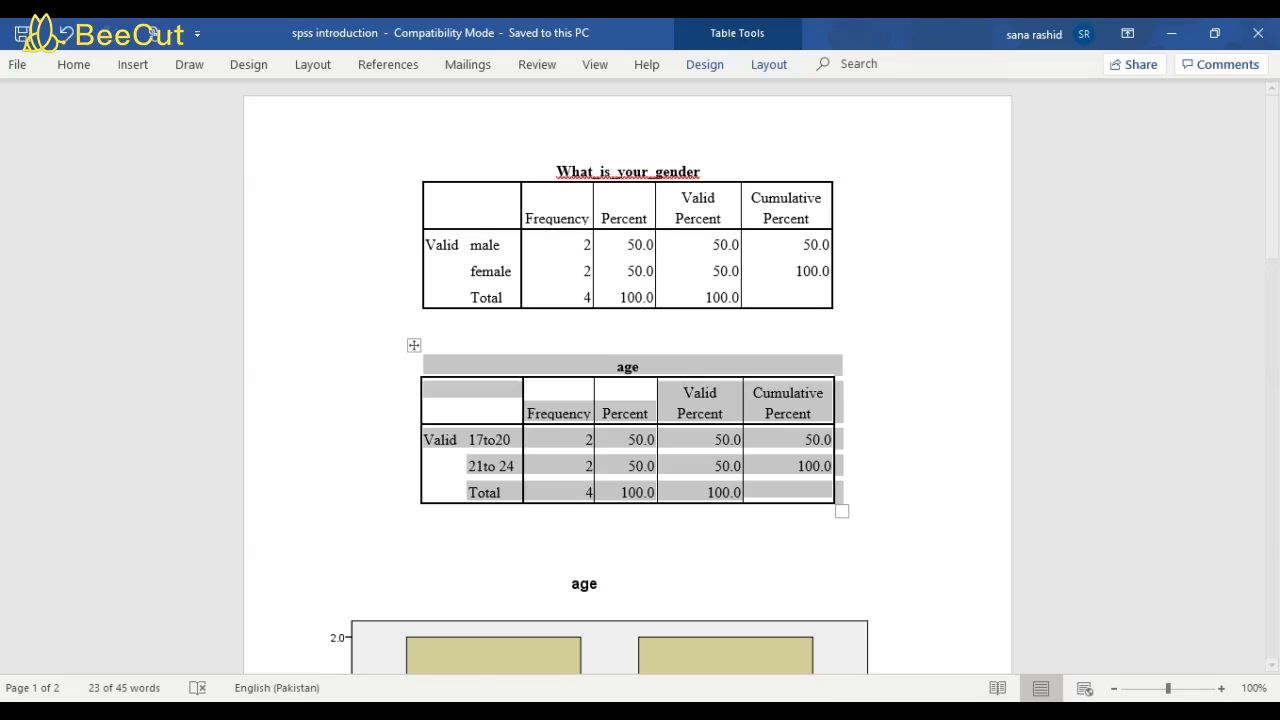
Switch to the open Document1 that contains the like, subscribe and share picture.
{"action": "mouse_move", "coordinate": [776, 710]}
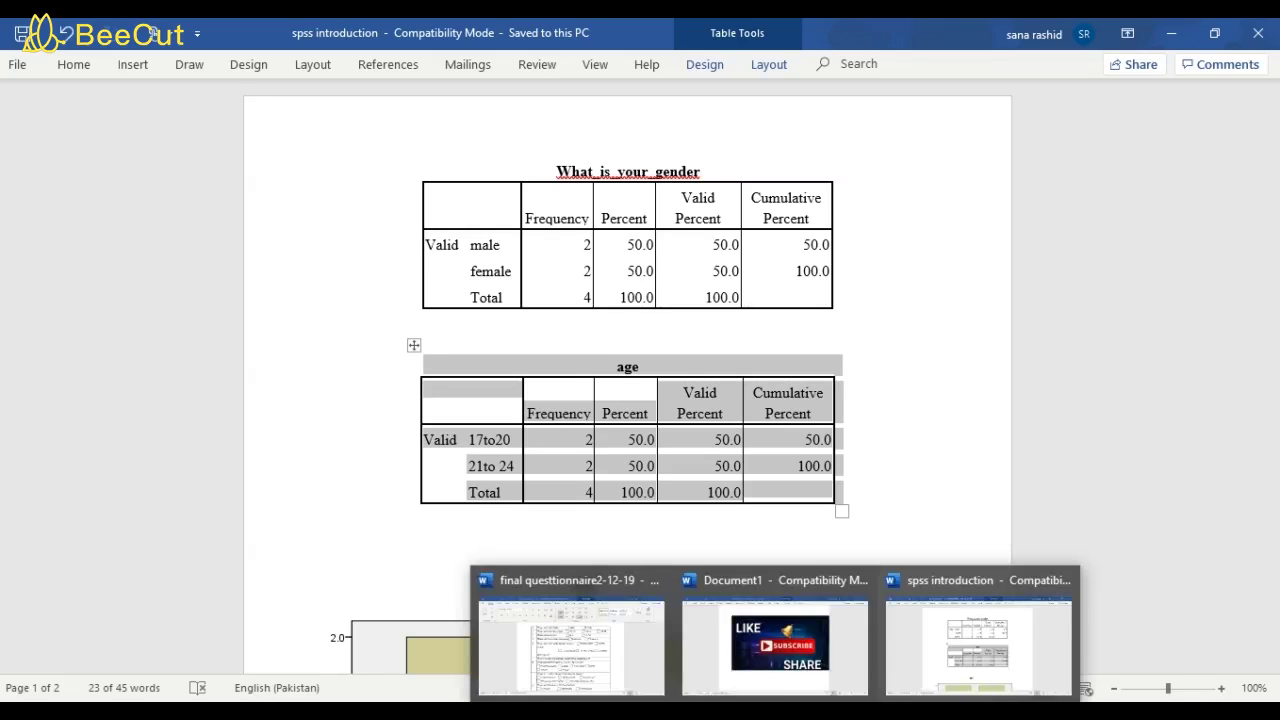
{"action": "left_click", "coordinate": [783, 684]}
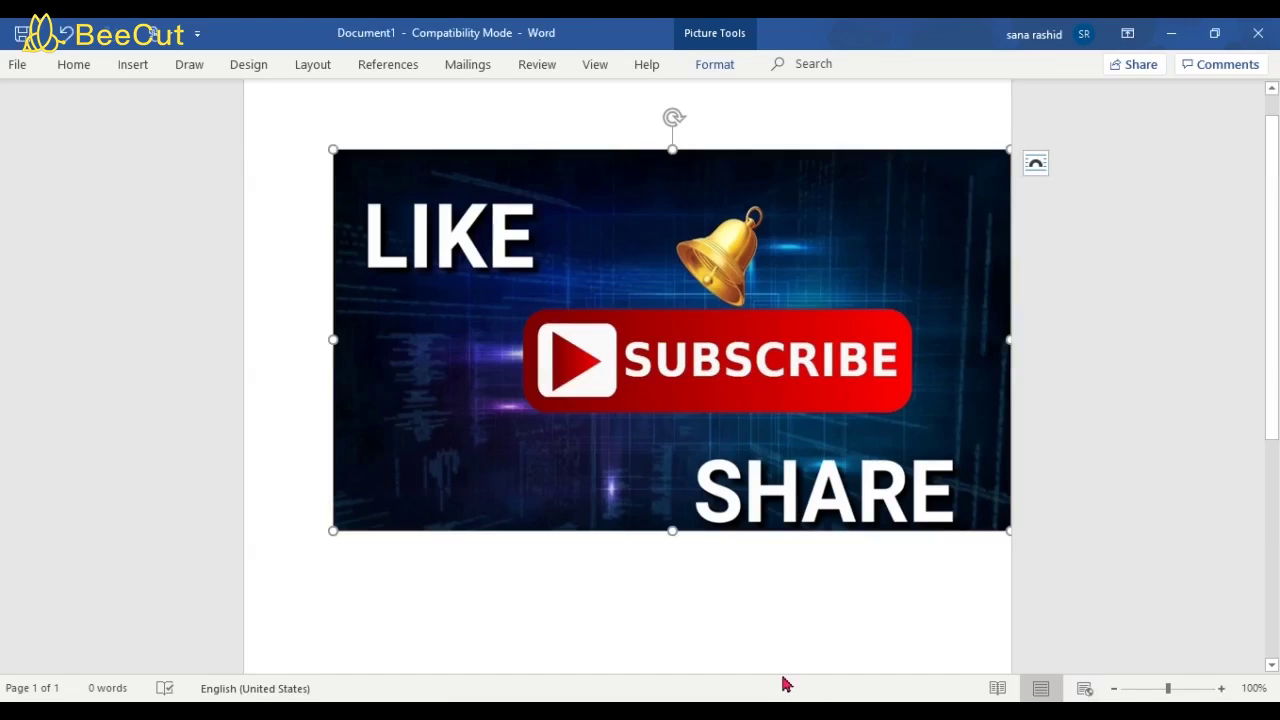